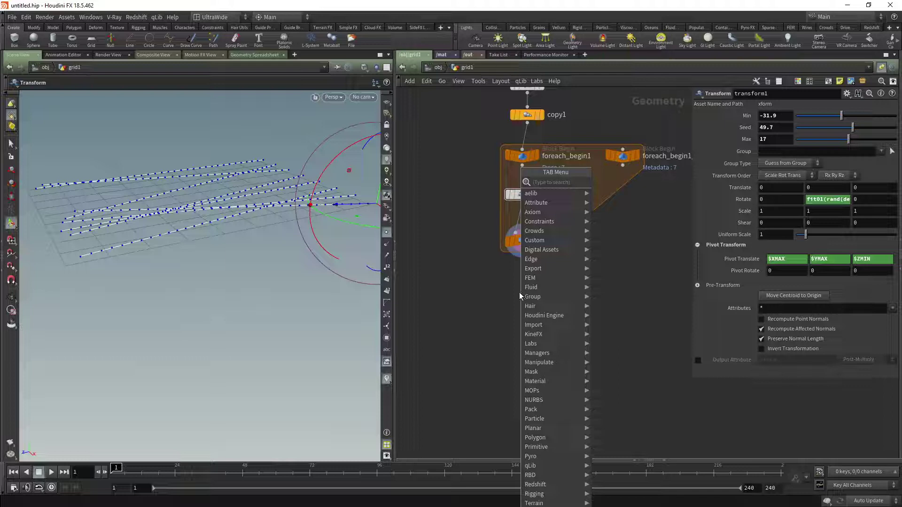
- Add a Point Jitter node after foreach_end1, display its output and inspect the jittered lines
{"action": "type", "text": "jitt"}
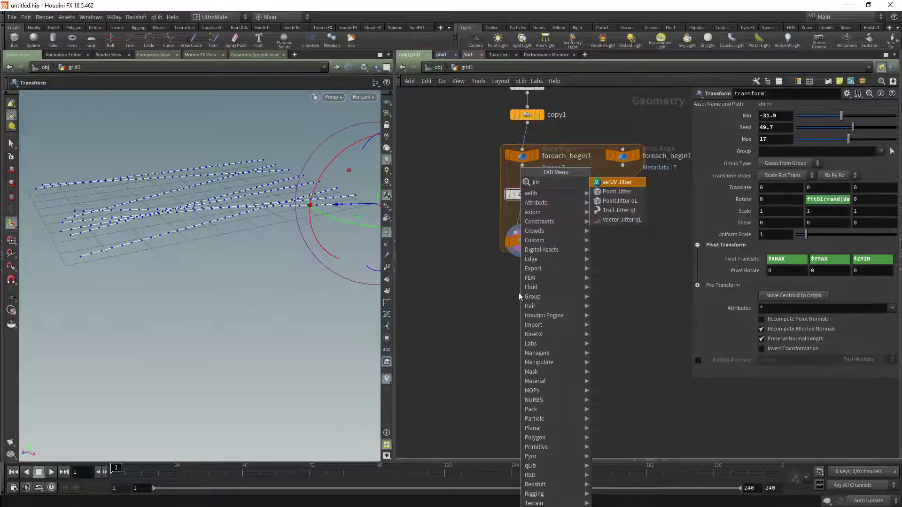
{"action": "left_click", "coordinate": [619, 191]}
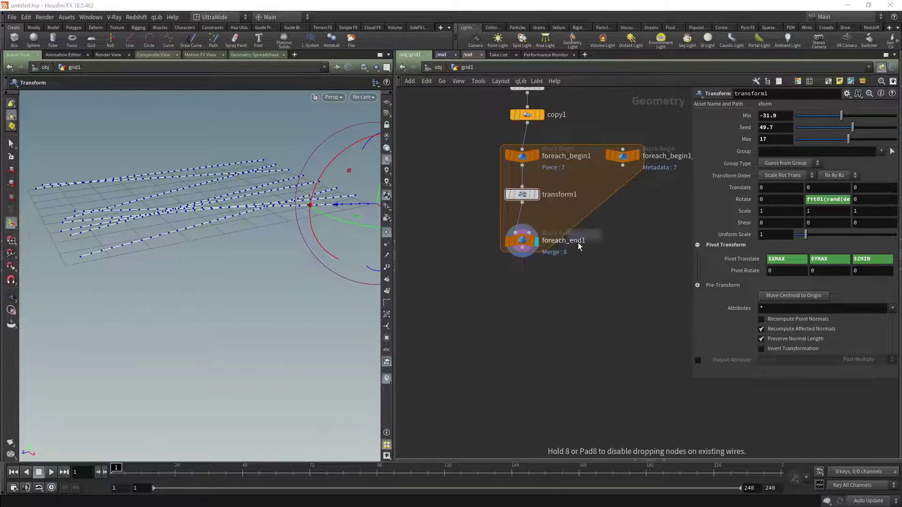
{"action": "left_click", "coordinate": [522, 310]}
{"action": "left_click", "coordinate": [522, 256]}
{"action": "left_click", "coordinate": [522, 303]}
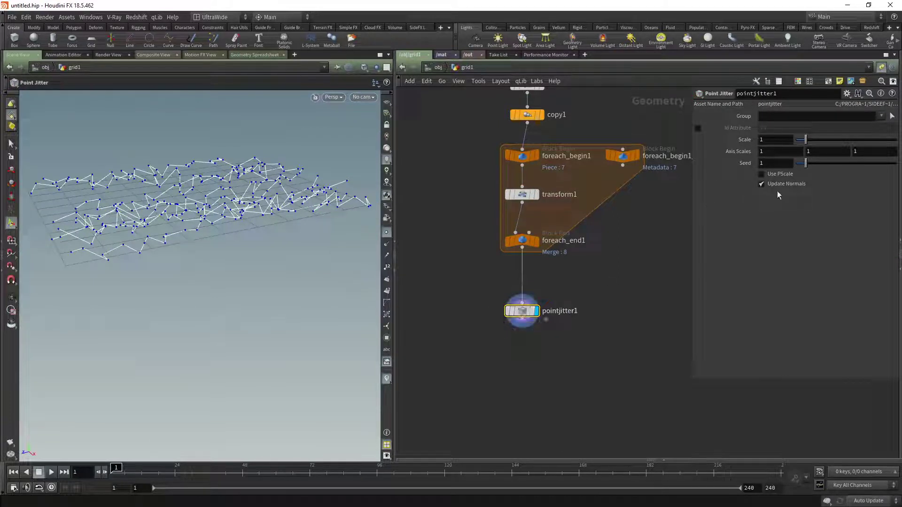
{"action": "left_click_drag", "start_coordinate": [167, 218], "coordinate": [196, 227], "text": "alt"}
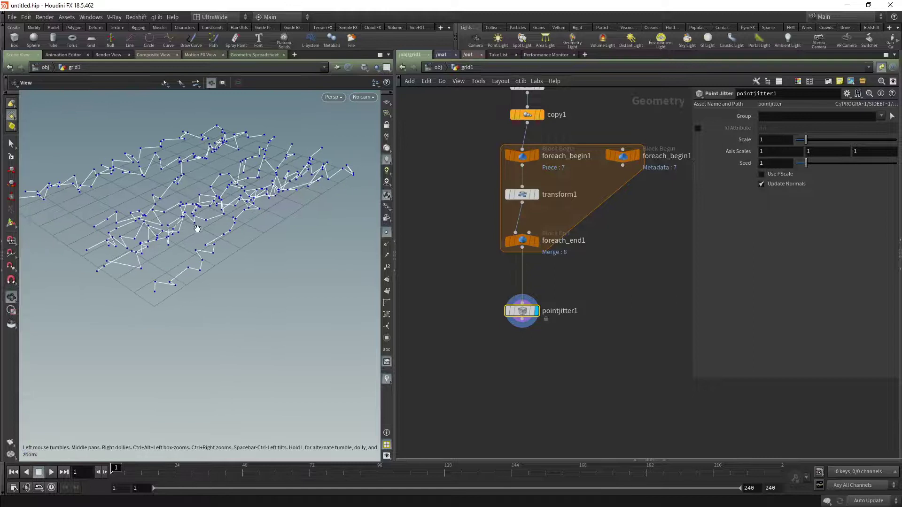
{"action": "key", "text": "Return"}
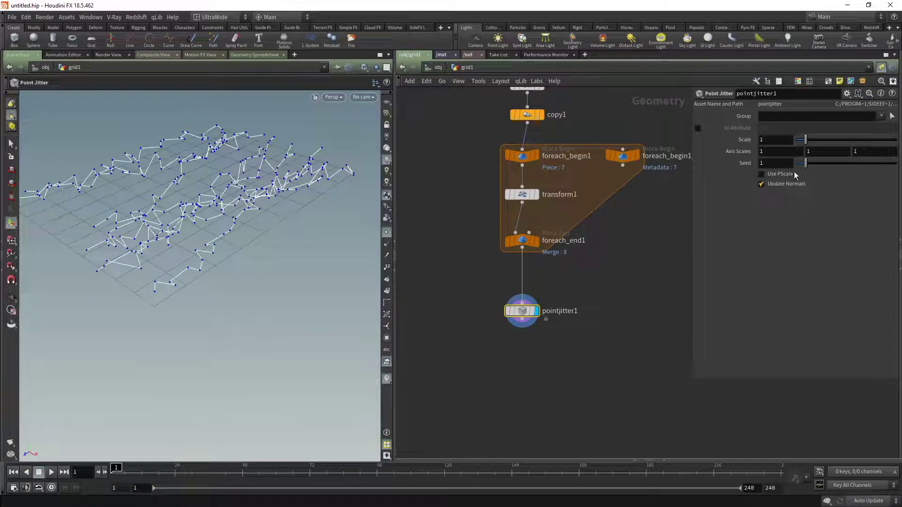
- Try the Point Jitter with a scale of 1.88 and an X axis scale of 0.1, and delete the node
{"action": "left_click_drag", "start_coordinate": [808, 142], "coordinate": [816, 141]}
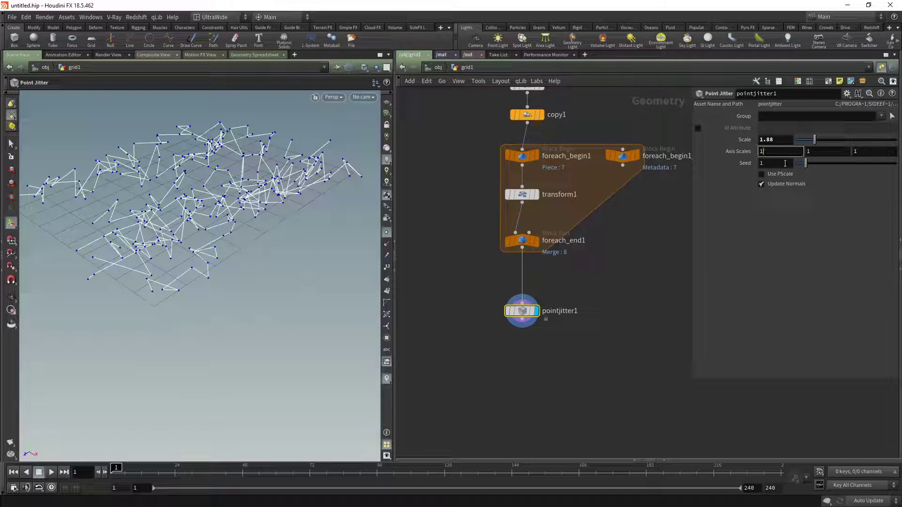
{"action": "double_click", "coordinate": [761, 152]}
{"action": "type", "text": ".1q"}
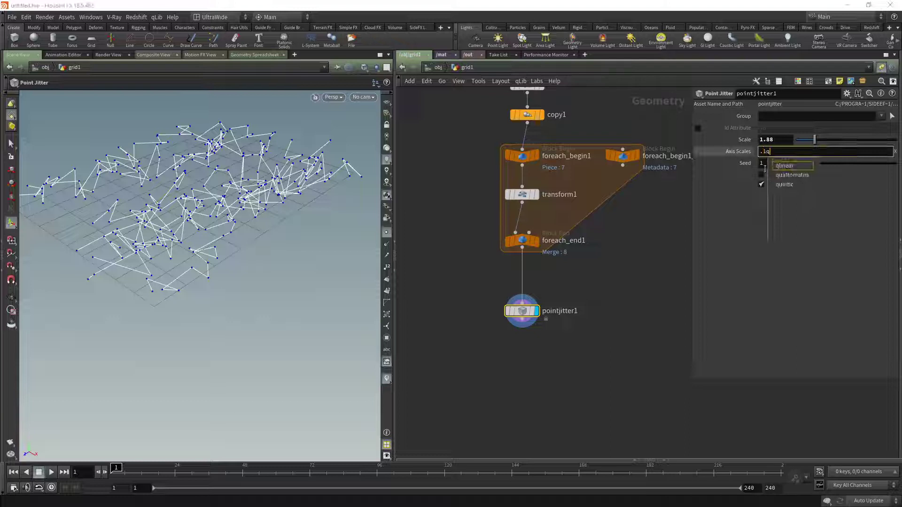
{"action": "key", "text": "Return"}
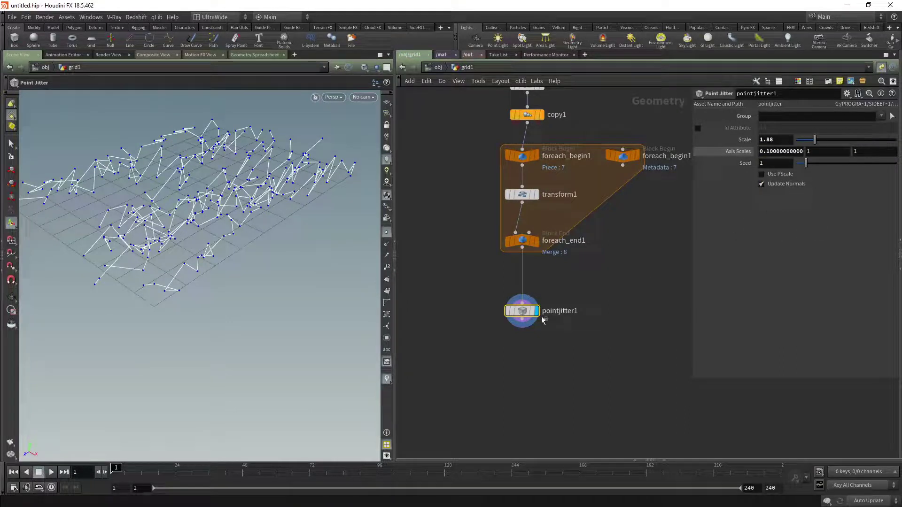
{"action": "key", "text": "Delete"}
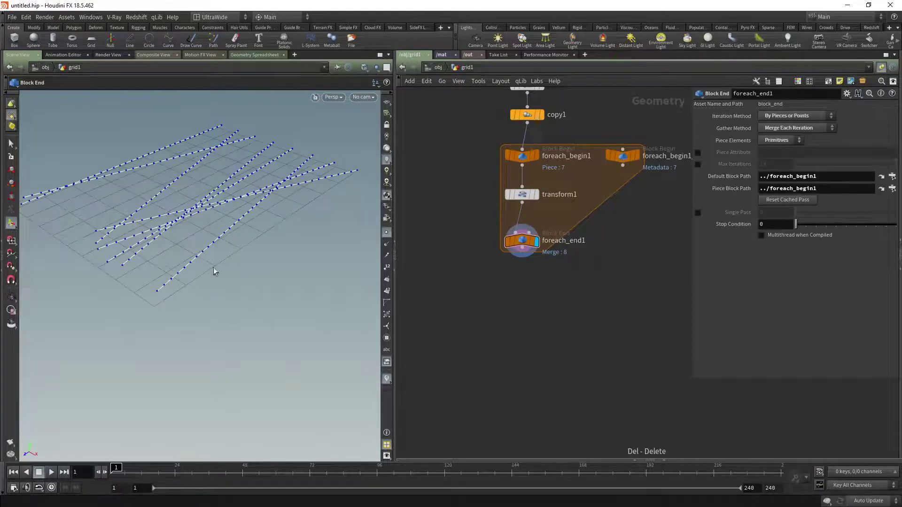
- Append a Mountain node to foreach_end1 and display the displaced lines
{"action": "left_click_drag", "start_coordinate": [211, 202], "coordinate": [221, 191], "text": "alt"}
{"action": "middle_click_drag", "start_coordinate": [222, 192], "coordinate": [271, 218], "text": "alt"}
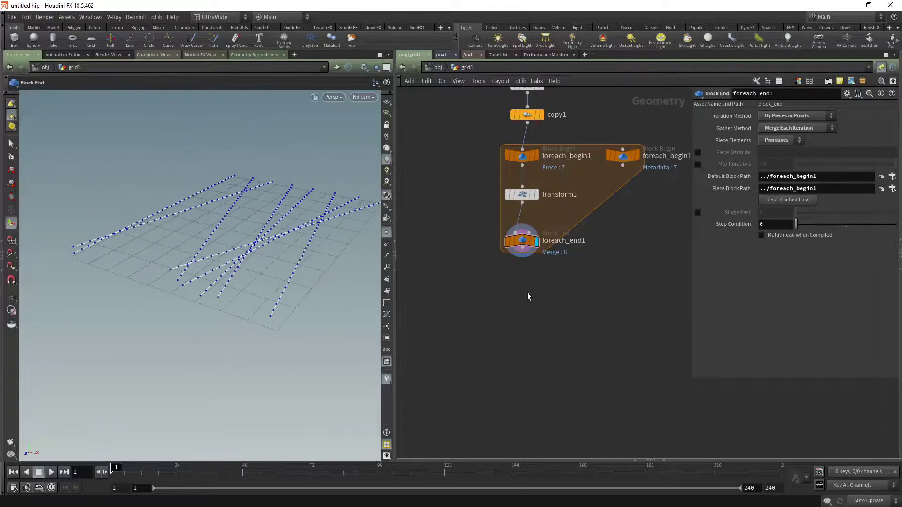
{"action": "key", "text": "Tab"}
{"action": "type", "text": "mou"}
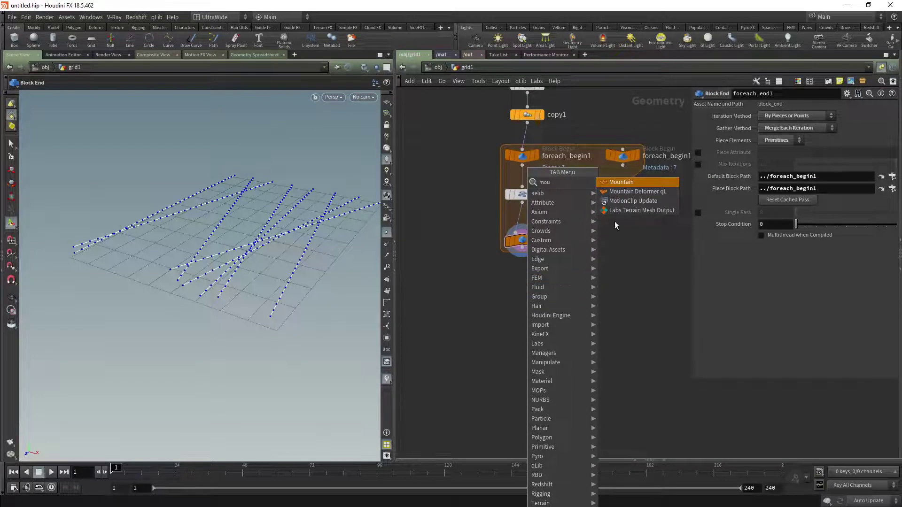
{"action": "left_click", "coordinate": [623, 182]}
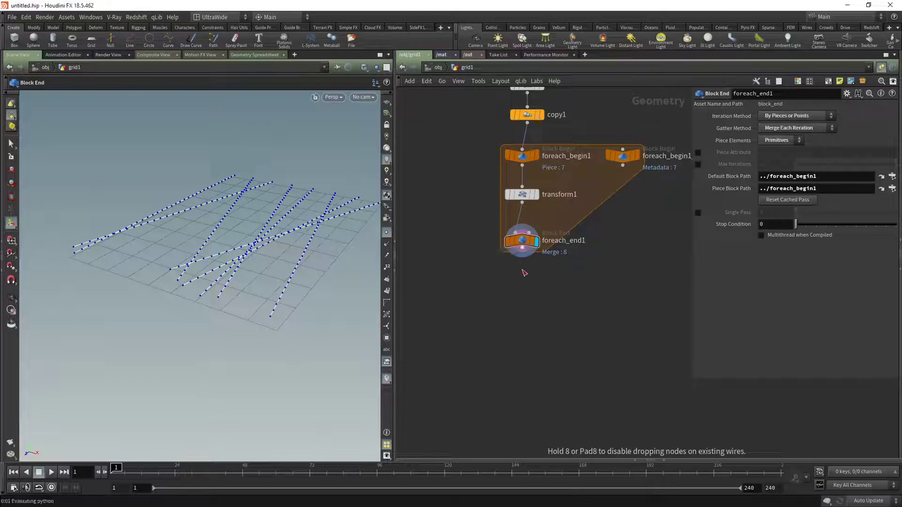
{"action": "left_click", "coordinate": [519, 275]}
{"action": "left_click_drag", "start_coordinate": [232, 246], "coordinate": [276, 213]}
{"action": "key", "text": "Return"}
{"action": "middle_click_drag", "start_coordinate": [586, 137], "coordinate": [584, 204]}
{"action": "left_click_drag", "start_coordinate": [249, 236], "coordinate": [270, 244], "text": "alt"}
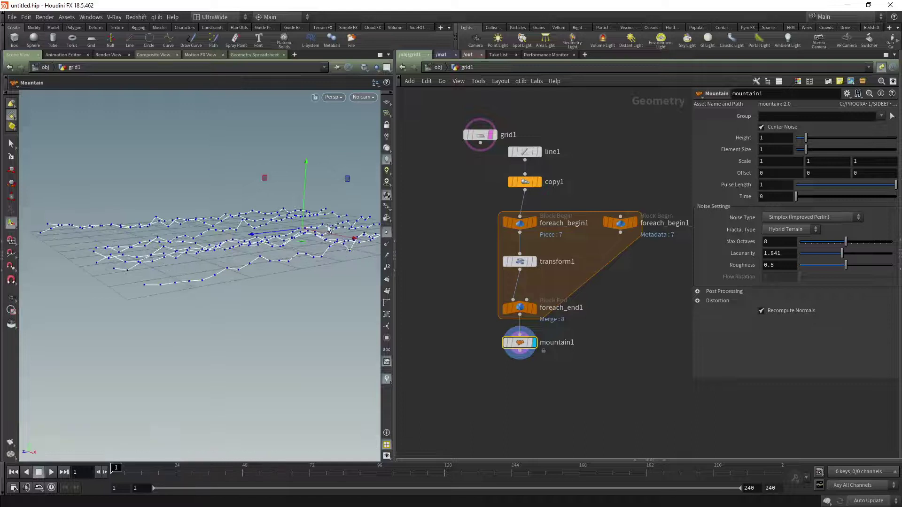
{"action": "left_click_drag", "start_coordinate": [108, 242], "coordinate": [277, 223]}
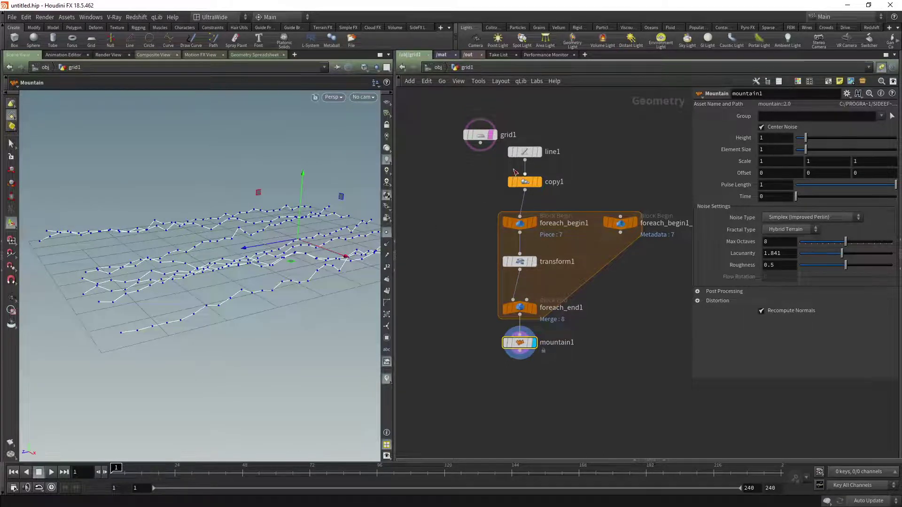
- Reduce the number of points on line1 to 12
{"action": "left_click", "coordinate": [525, 151]}
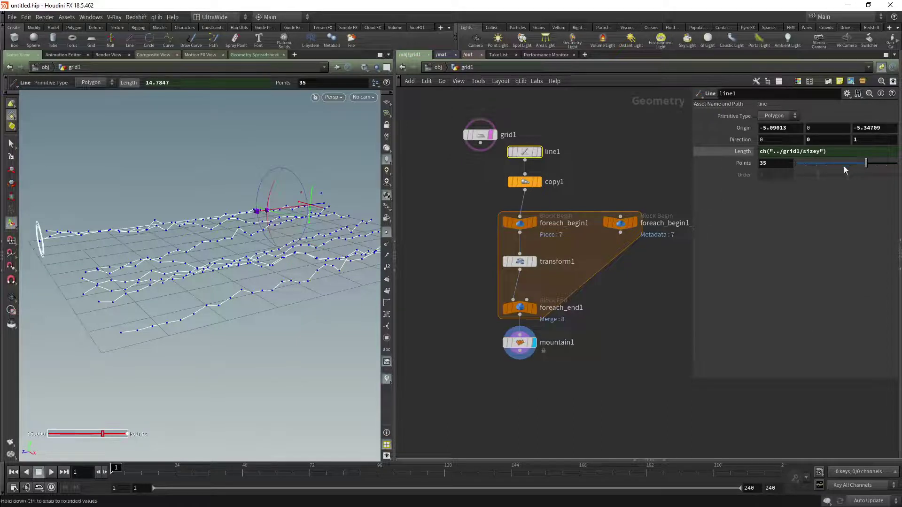
{"action": "left_click_drag", "start_coordinate": [859, 168], "coordinate": [821, 171]}
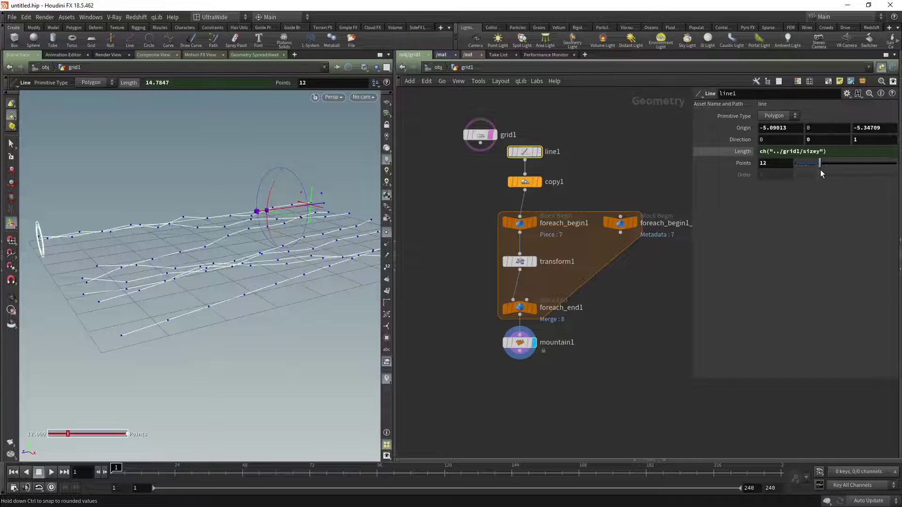
{"action": "key", "text": "Escape"}
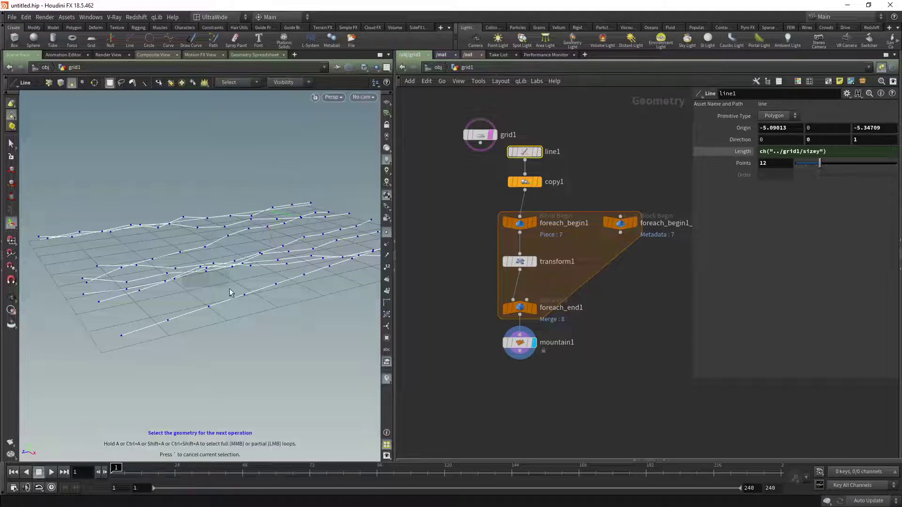
{"action": "left_click_drag", "start_coordinate": [252, 348], "coordinate": [235, 324]}
- Set the height of mountain1 to 6.53, leaving its noise scale at 1 on all axes
{"action": "left_click", "coordinate": [516, 347]}
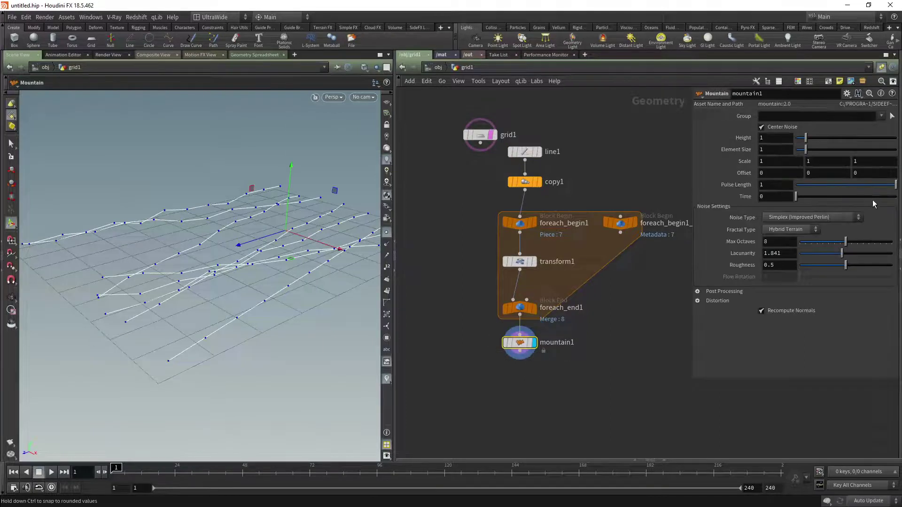
{"action": "mouse_move", "coordinate": [817, 160]}
{"action": "middle_mouse_down"}
{"action": "mouse_move", "coordinate": [837, 159]}
{"action": "mouse_move", "coordinate": [814, 165]}
{"action": "middle_mouse_up"}
{"action": "middle_click", "coordinate": [815, 164]}
{"action": "left_click_drag", "start_coordinate": [805, 138], "coordinate": [861, 138]}
{"action": "key", "text": "Escape"}
{"action": "left_click_drag", "start_coordinate": [237, 249], "coordinate": [284, 247]}
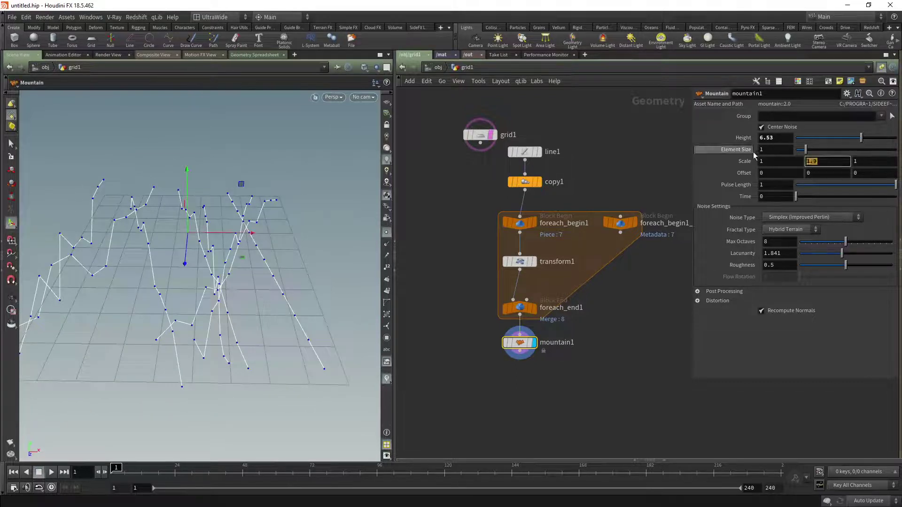
{"action": "left_click_drag", "start_coordinate": [284, 221], "coordinate": [187, 171], "text": "alt"}
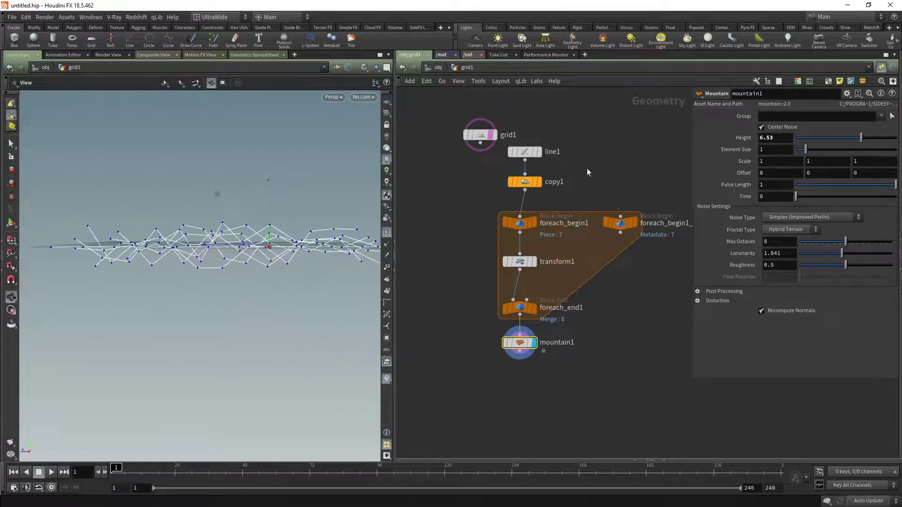
- Change the noise type of mountain1 to Alligator
{"action": "left_click", "coordinate": [810, 217]}
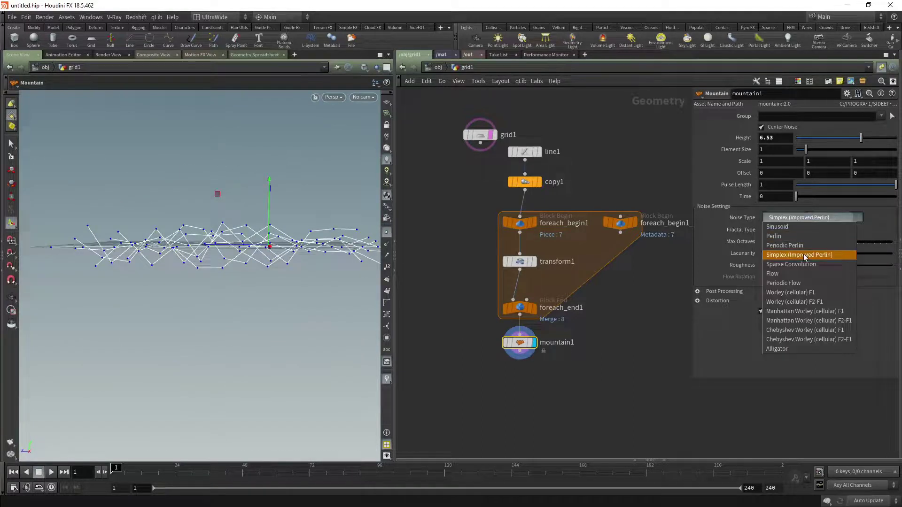
{"action": "left_click", "coordinate": [798, 349]}
{"action": "left_click_drag", "start_coordinate": [268, 260], "coordinate": [298, 268], "text": "alt"}
- Try mountain1 with Center Noise turned off and turn the option back on
{"action": "left_click", "coordinate": [792, 128]}
{"action": "key", "text": "Escape"}
{"action": "left_click_drag", "start_coordinate": [274, 221], "coordinate": [241, 215]}
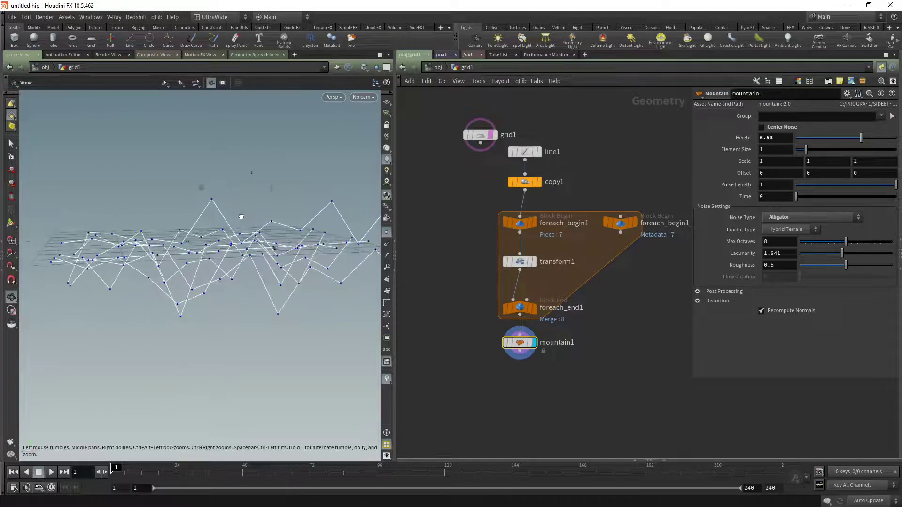
{"action": "key", "text": "Return"}
{"action": "left_click", "coordinate": [794, 218]}
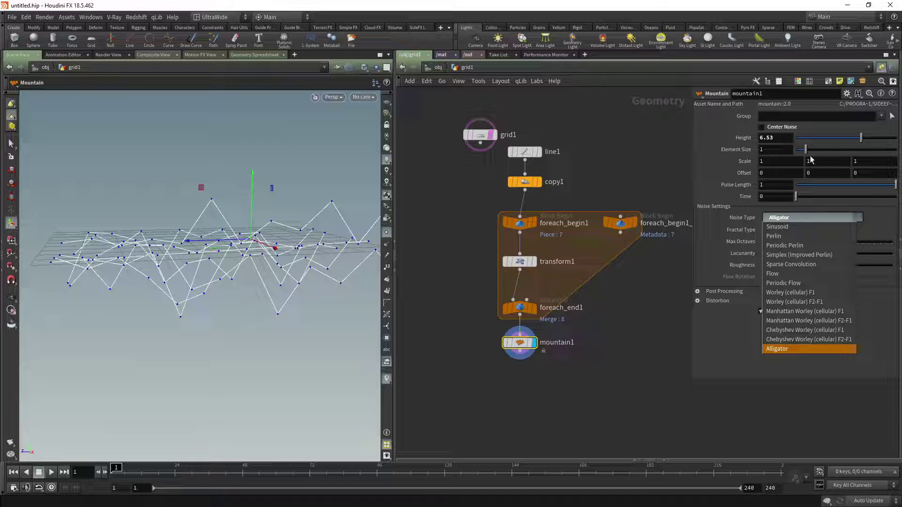
{"action": "left_click", "coordinate": [783, 131]}
{"action": "left_click", "coordinate": [784, 132]}
{"action": "key", "text": "Escape"}
{"action": "left_click_drag", "start_coordinate": [193, 211], "coordinate": [247, 225]}
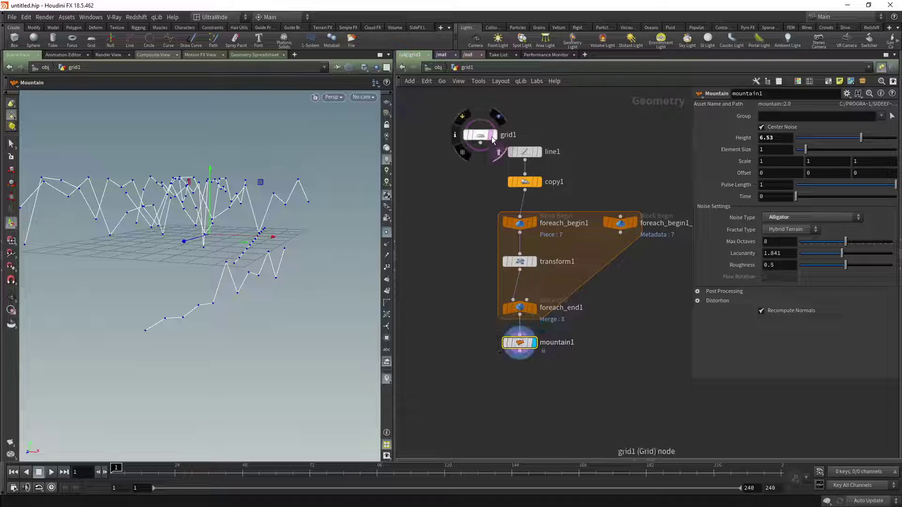
- Turn off the template display of grid1 and move mountain1 farther below foreach_end1
{"action": "left_click", "coordinate": [498, 155]}
{"action": "key", "text": "alt"}
{"action": "left_click_drag", "start_coordinate": [281, 248], "coordinate": [253, 249]}
{"action": "key", "text": "Return"}
{"action": "left_click_drag", "start_coordinate": [503, 345], "coordinate": [504, 387]}
{"action": "key", "text": "s"}
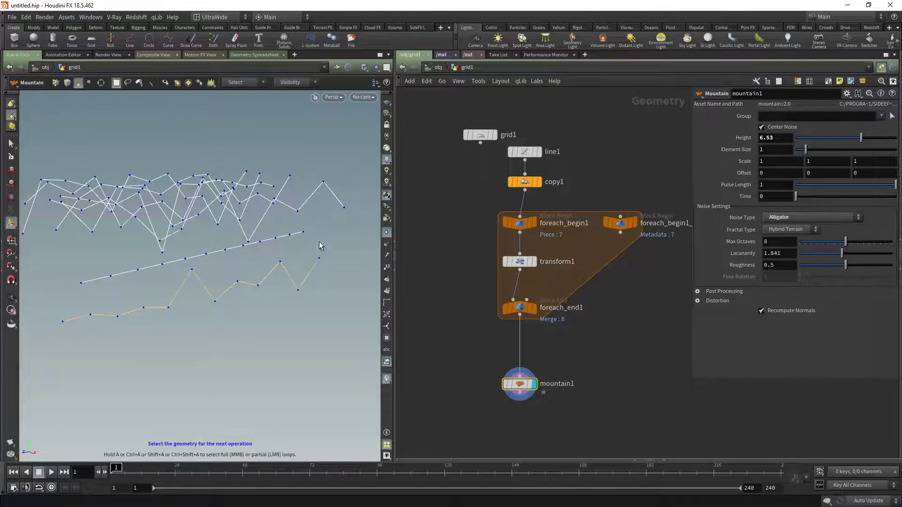
{"action": "left_click_drag", "start_coordinate": [291, 241], "coordinate": [300, 256], "text": "alt"}
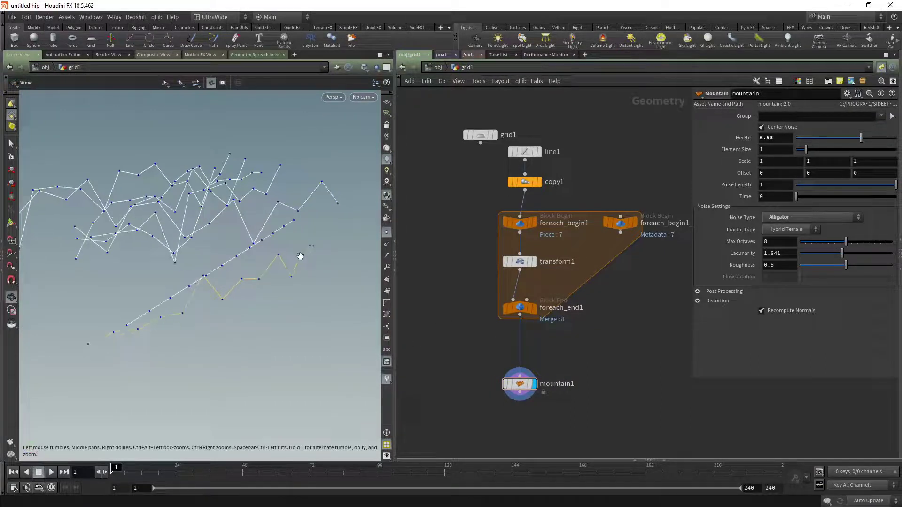
- Set mountain1's pulse length to 0.793 and element size to 0.61, and compare its output with that of foreach_end1
{"action": "left_click", "coordinate": [516, 385]}
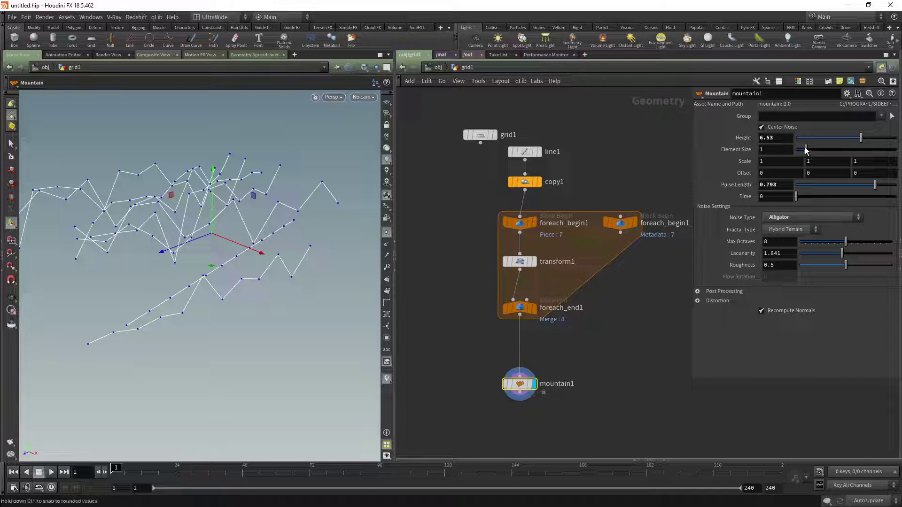
{"action": "left_click_drag", "start_coordinate": [807, 150], "coordinate": [804, 159]}
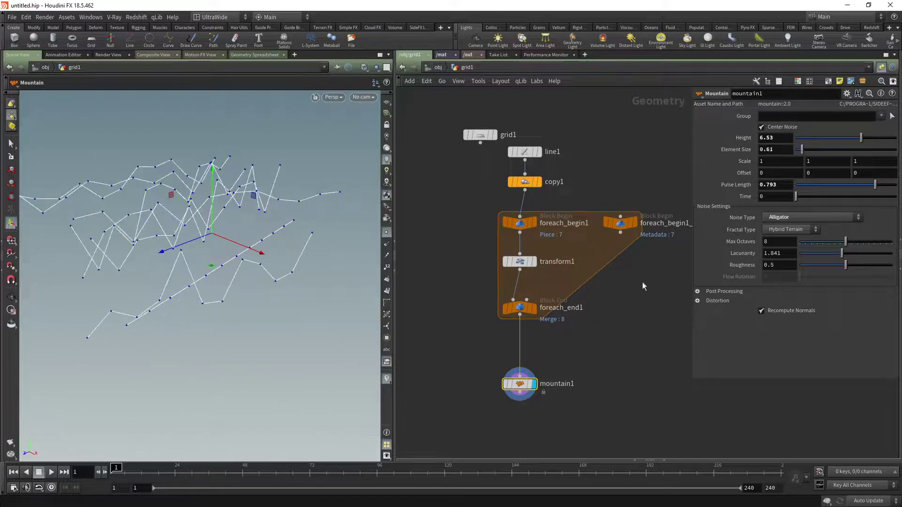
{"action": "left_click", "coordinate": [518, 309]}
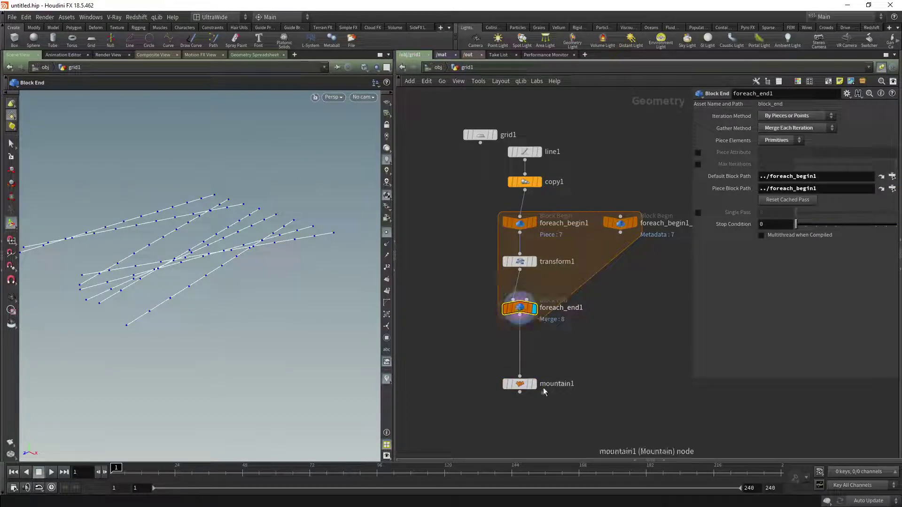
{"action": "left_click", "coordinate": [518, 385]}
{"action": "left_click", "coordinate": [518, 388]}
- Lower the height of mountain1 to 2.58
{"action": "left_click_drag", "start_coordinate": [256, 235], "coordinate": [291, 216], "text": "alt"}
{"action": "key", "text": "Return"}
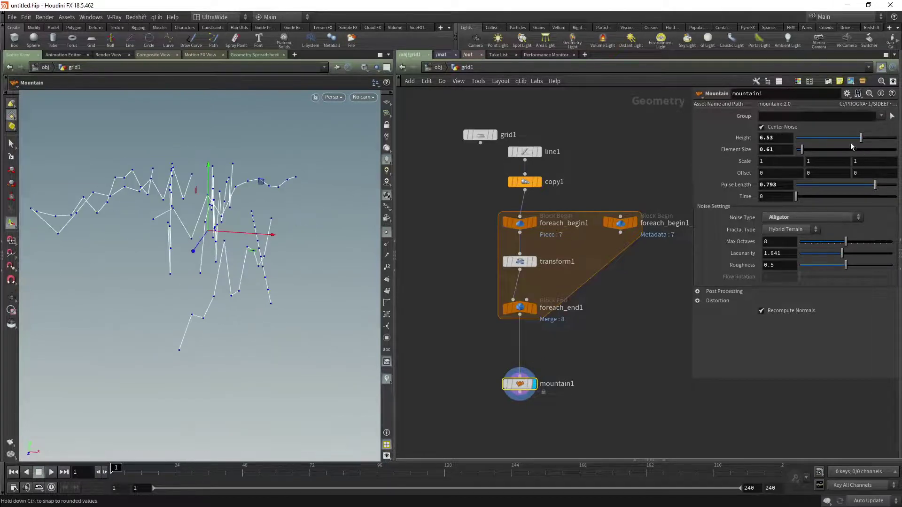
{"action": "left_click_drag", "start_coordinate": [862, 137], "coordinate": [822, 141]}
{"action": "left_click_drag", "start_coordinate": [211, 267], "coordinate": [207, 311], "text": "alt"}
- Move mountain1 aside in the network to free the space directly beneath foreach_end1
{"action": "middle_click_drag", "start_coordinate": [580, 414], "coordinate": [556, 351]}
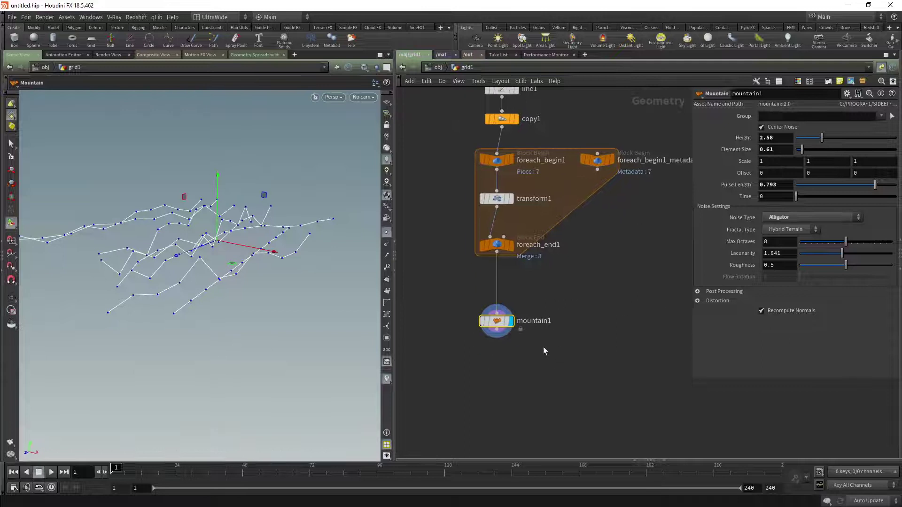
{"action": "left_click_drag", "start_coordinate": [498, 327], "coordinate": [448, 339]}
{"action": "mouse_move", "coordinate": [512, 365]}
{"action": "middle_mouse_down"}
{"action": "mouse_move", "coordinate": [550, 356]}
{"action": "mouse_move", "coordinate": [521, 371]}
{"action": "middle_mouse_up"}
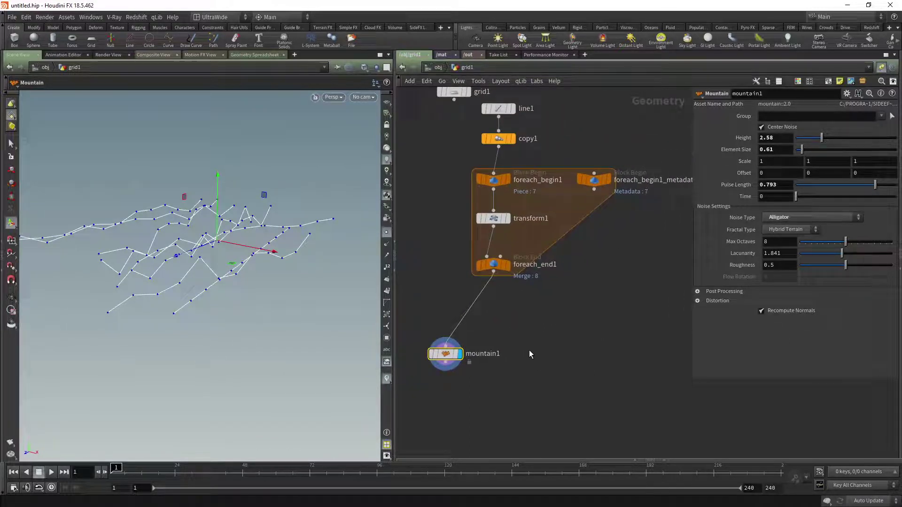
- Add a Point VOP fed by foreach_end1 on a separate branch, display it and open its inner network
{"action": "key", "text": "Tab"}
{"action": "type", "text": "vop"}
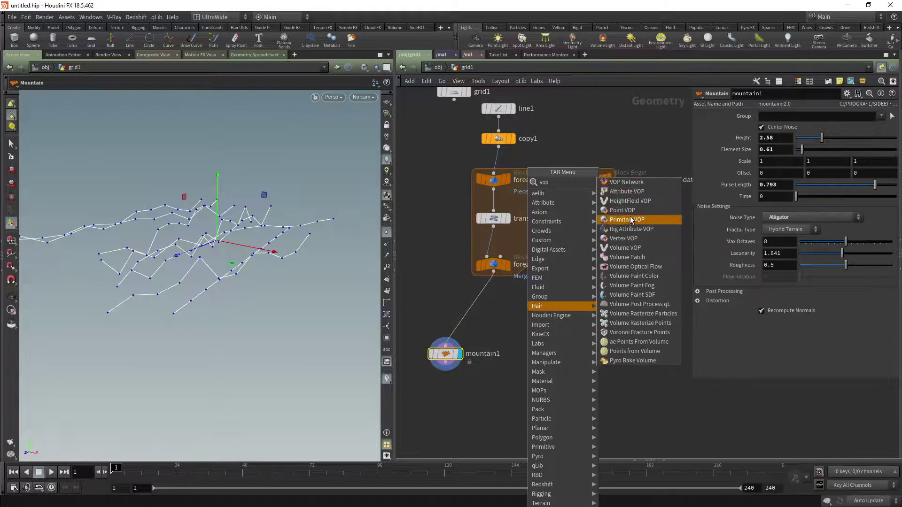
{"action": "left_click", "coordinate": [633, 210]}
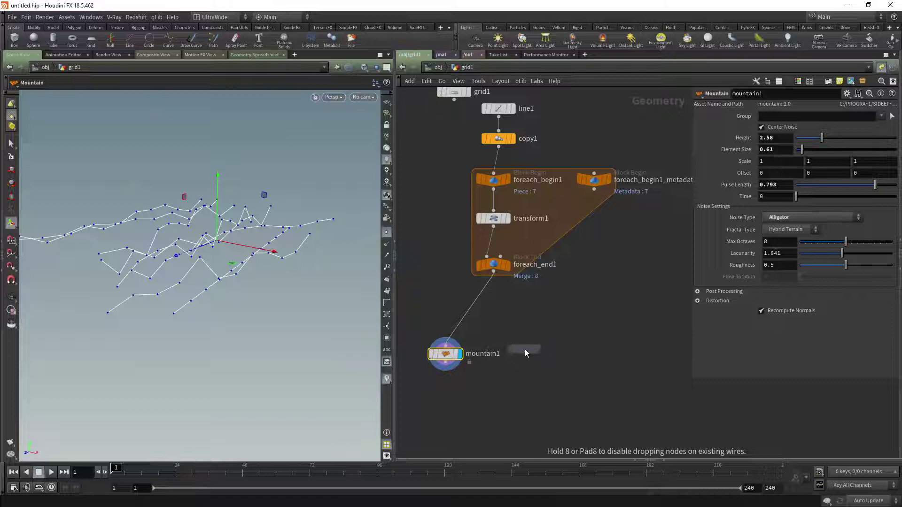
{"action": "left_click", "coordinate": [526, 349]}
{"action": "left_click", "coordinate": [493, 272]}
{"action": "left_click", "coordinate": [515, 341]}
{"action": "left_click", "coordinate": [539, 350]}
{"action": "double_click", "coordinate": [525, 350]}
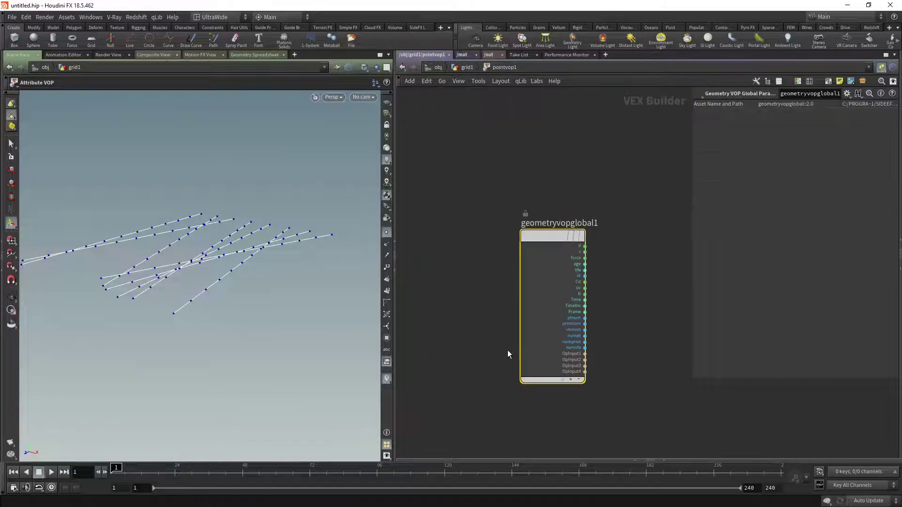
- Move the geometryvopglobal1 node aside and add an Anti-Aliased Noise node between the global and output nodes
{"action": "left_click_drag", "start_coordinate": [554, 236], "coordinate": [514, 207]}
{"action": "scroll", "coordinate": [583, 245], "scroll_direction": "down", "scroll_amount": 3}
{"action": "scroll", "coordinate": [585, 249], "scroll_direction": "down", "scroll_amount": 2}
{"action": "key", "text": "Tab"}
{"action": "type", "text": "aan"}
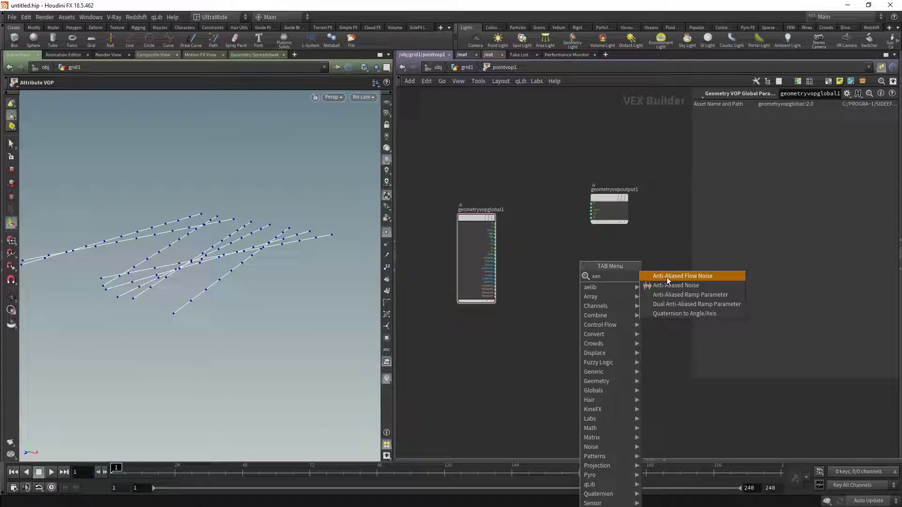
{"action": "left_click", "coordinate": [675, 285]}
{"action": "left_click", "coordinate": [566, 275]}
{"action": "scroll", "coordinate": [588, 275], "scroll_direction": "up", "scroll_amount": 3}
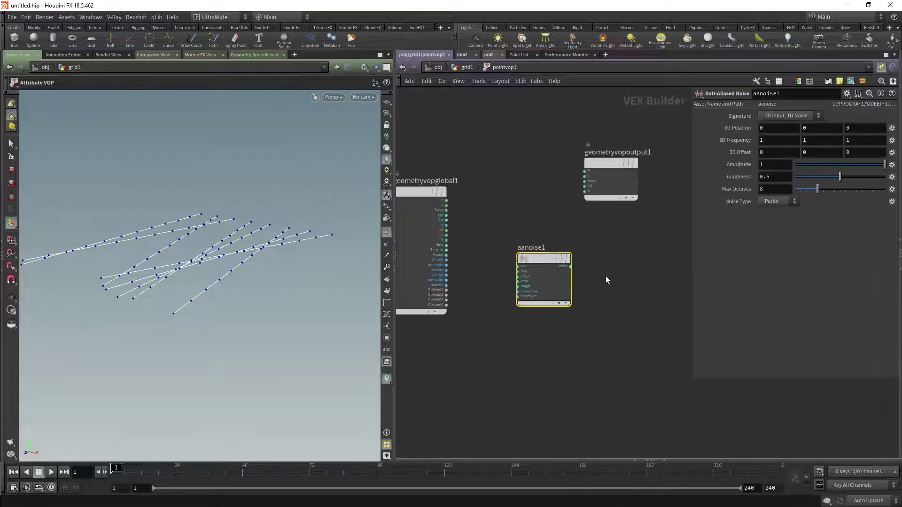
- Wire the global P into the position input of aanoise1 and its noise output into P of geometryvopoutput1
{"action": "middle_click_drag", "start_coordinate": [533, 219], "coordinate": [560, 220]}
{"action": "left_click", "coordinate": [483, 205]}
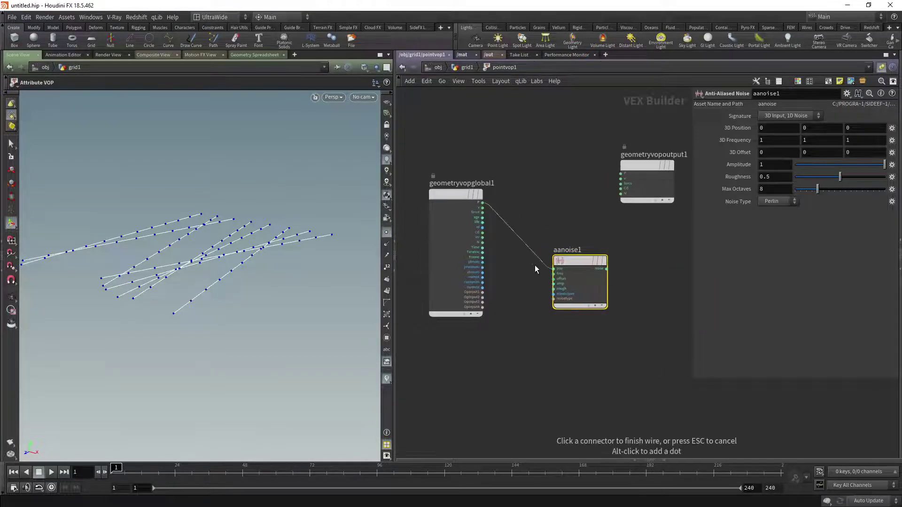
{"action": "left_click", "coordinate": [555, 268]}
{"action": "left_click_drag", "start_coordinate": [568, 261], "coordinate": [545, 208]}
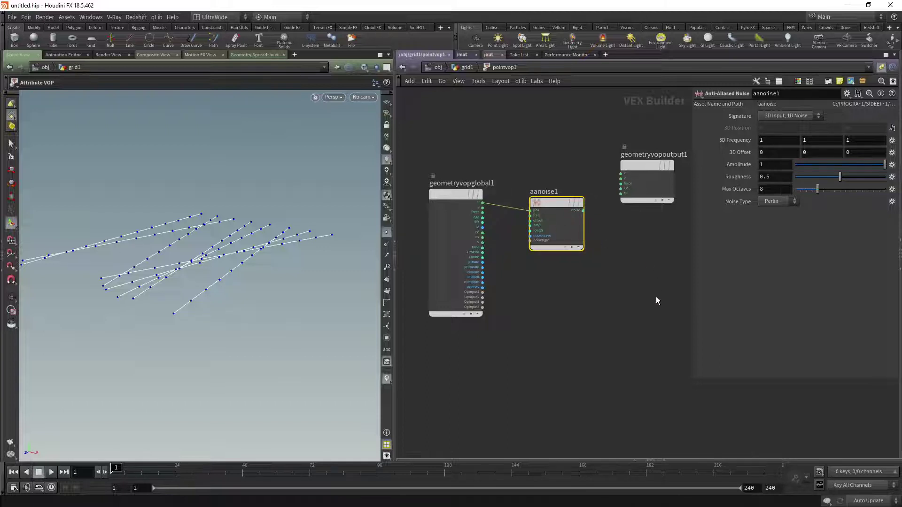
{"action": "left_click", "coordinate": [583, 210]}
{"action": "left_click", "coordinate": [618, 171]}
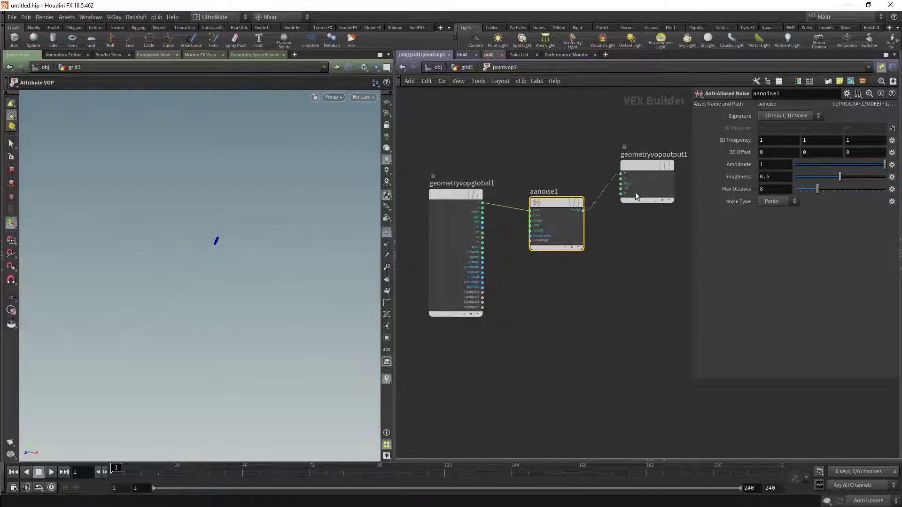
- Spread geometryvopoutput1 and aanoise1 apart and place an Add node above the noise node
{"action": "left_click_drag", "start_coordinate": [641, 164], "coordinate": [659, 192]}
{"action": "left_click_drag", "start_coordinate": [554, 204], "coordinate": [554, 266]}
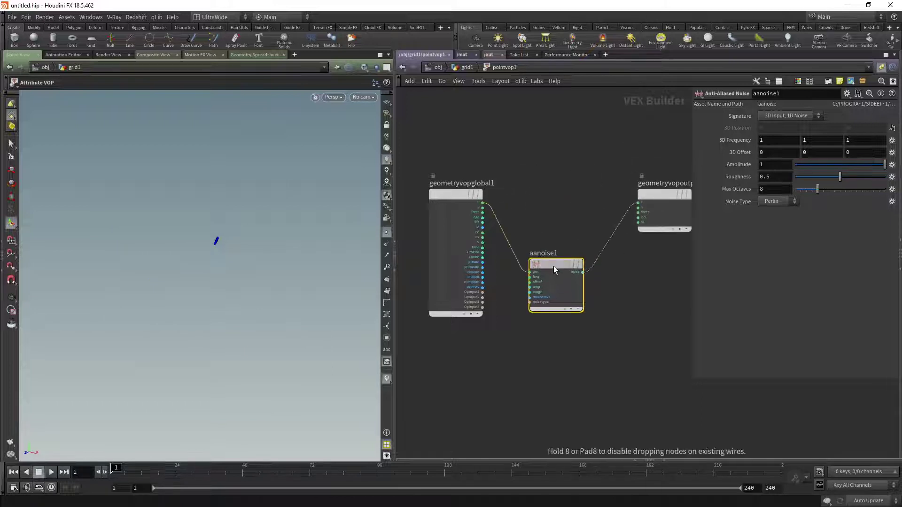
{"action": "key", "text": "Tab"}
{"action": "type", "text": "add"}
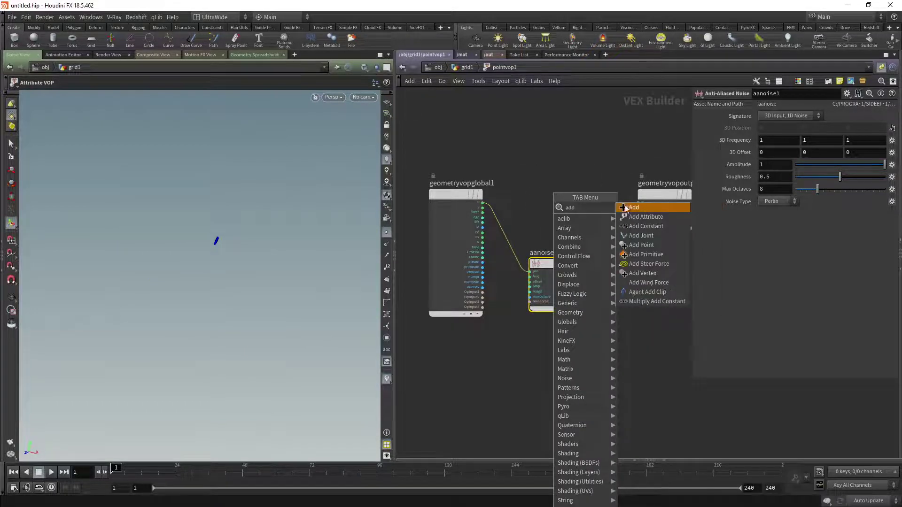
{"action": "key", "text": "Return"}
{"action": "left_click", "coordinate": [556, 178]}
- Feed the global P and the aanoise1 noise into add1, and connect its sum to P of geometryvopoutput1
{"action": "left_click", "coordinate": [482, 202]}
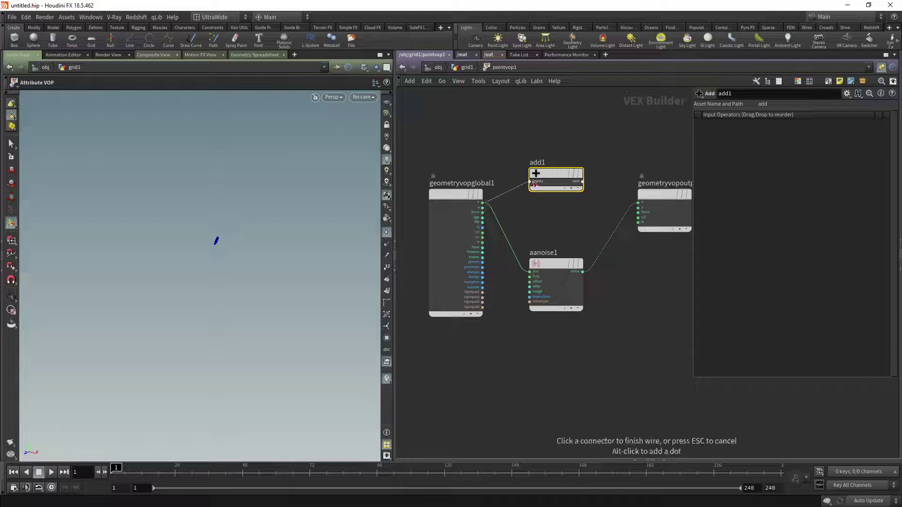
{"action": "left_click", "coordinate": [531, 182]}
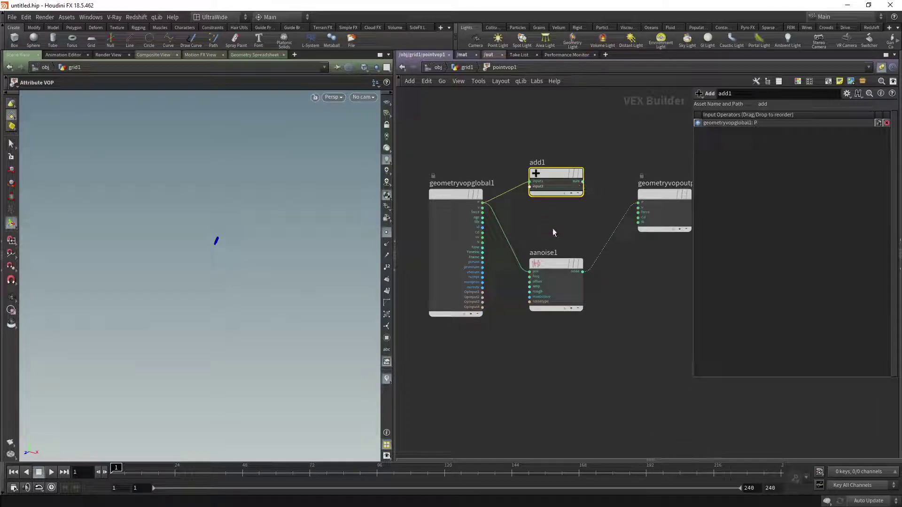
{"action": "left_click", "coordinate": [582, 272]}
{"action": "left_click", "coordinate": [529, 187]}
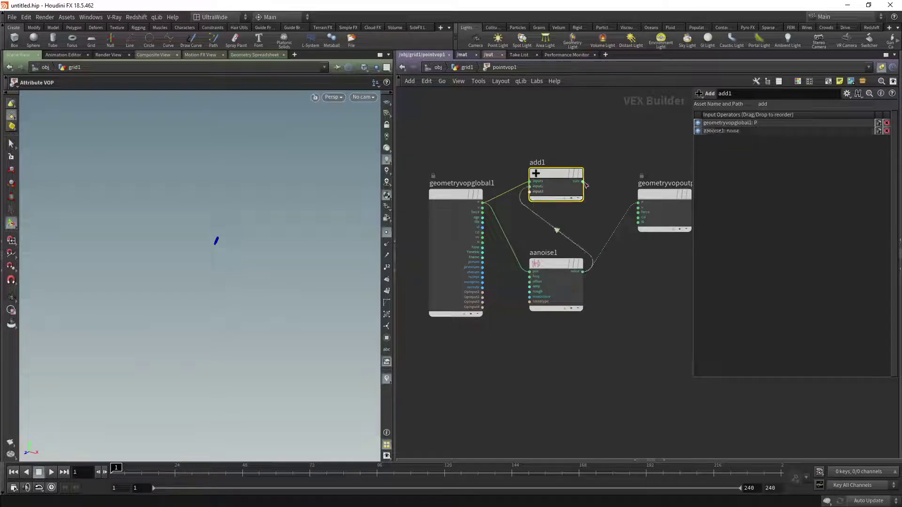
{"action": "left_click", "coordinate": [583, 181]}
{"action": "left_click", "coordinate": [637, 203]}
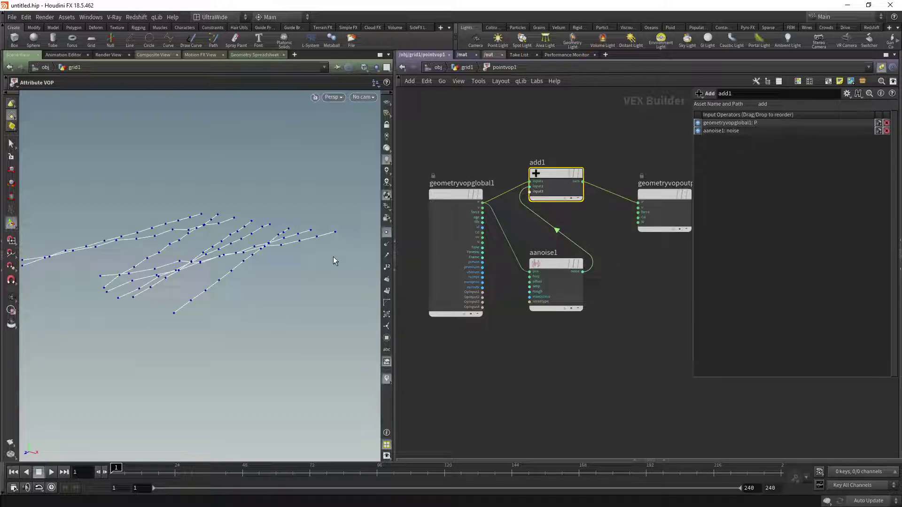
- Set the aanoise1 signature to 3D Input, 3D Noise and view the displaced lines from another angle
{"action": "left_click", "coordinate": [540, 291]}
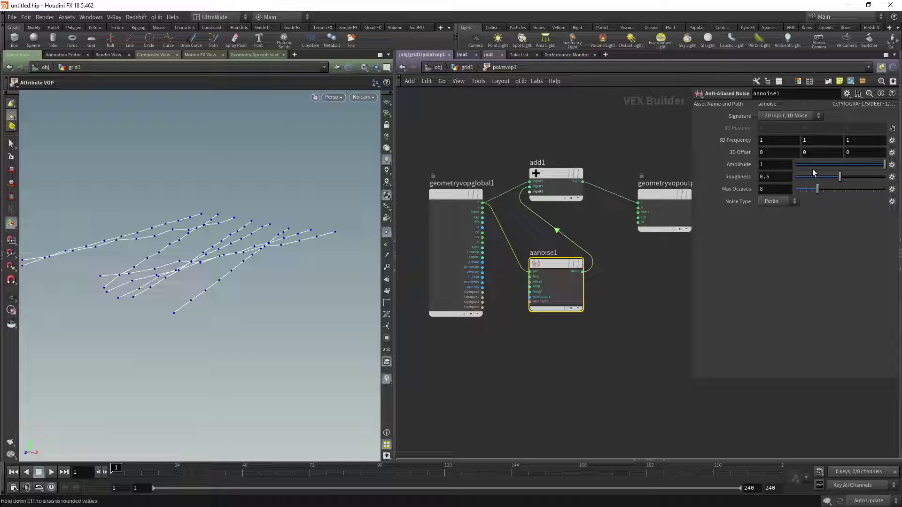
{"action": "left_click", "coordinate": [803, 115]}
{"action": "left_click", "coordinate": [799, 126]}
{"action": "left_click_drag", "start_coordinate": [220, 261], "coordinate": [244, 216]}
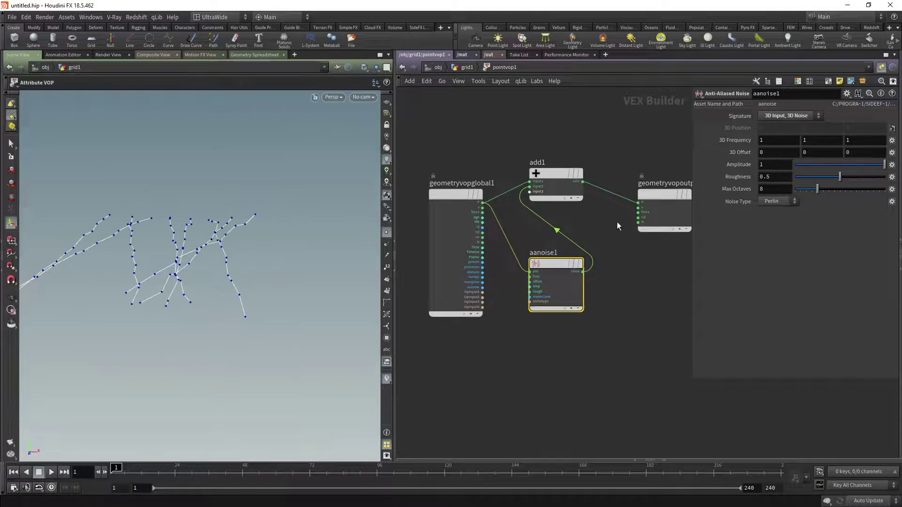
- Narrow the parameter area over the network and add a Turbulent Noise node, checking its available noise types
{"action": "left_click_drag", "start_coordinate": [692, 377], "coordinate": [745, 344]}
{"action": "left_click", "coordinate": [817, 203]}
{"action": "left_click", "coordinate": [782, 241]}
{"action": "key", "text": "Tab"}
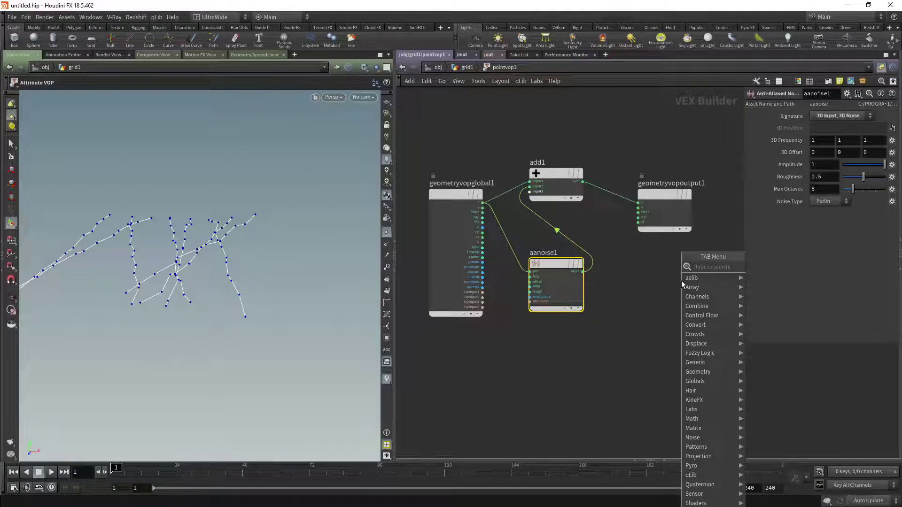
{"action": "type", "text": "noi"}
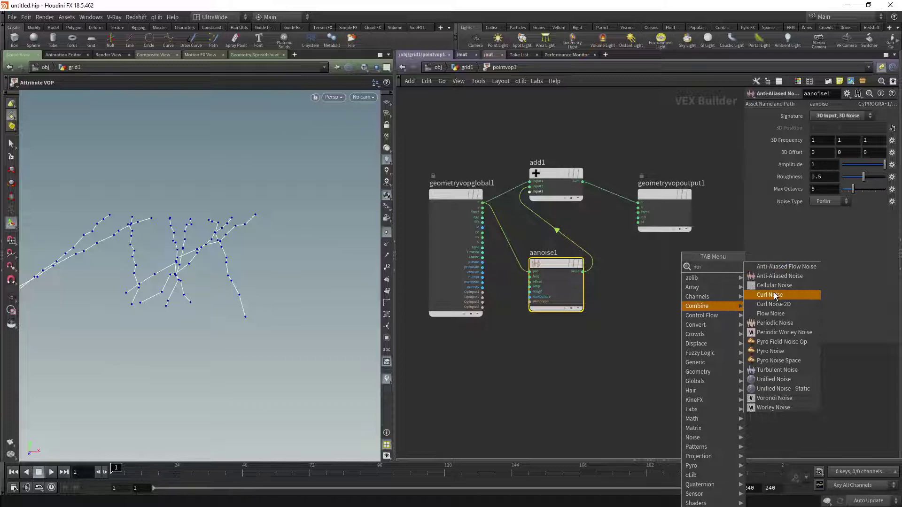
{"action": "left_click", "coordinate": [783, 369]}
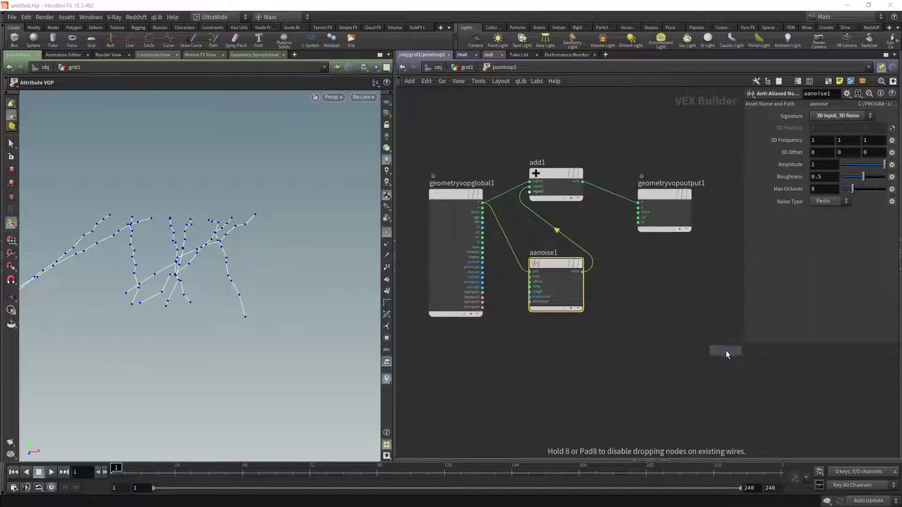
{"action": "left_click", "coordinate": [653, 300]}
{"action": "left_click", "coordinate": [830, 128]}
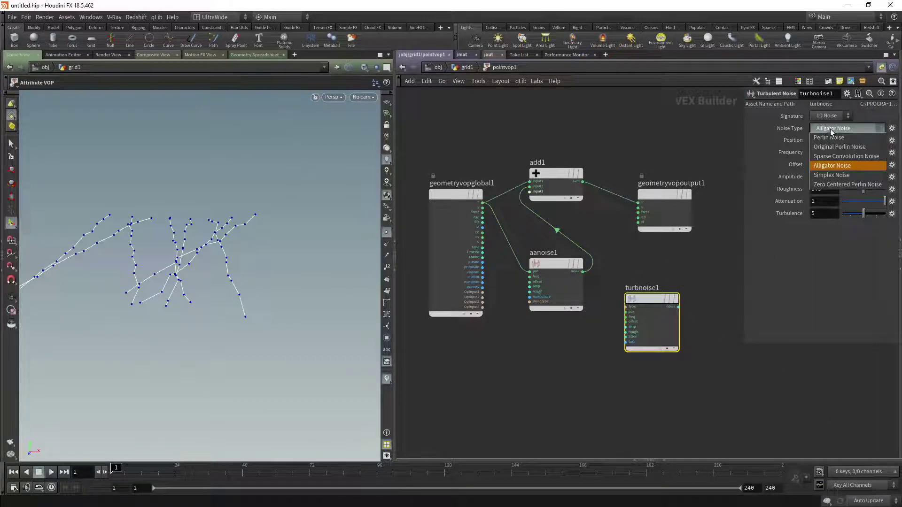
{"action": "left_click", "coordinate": [672, 162]}
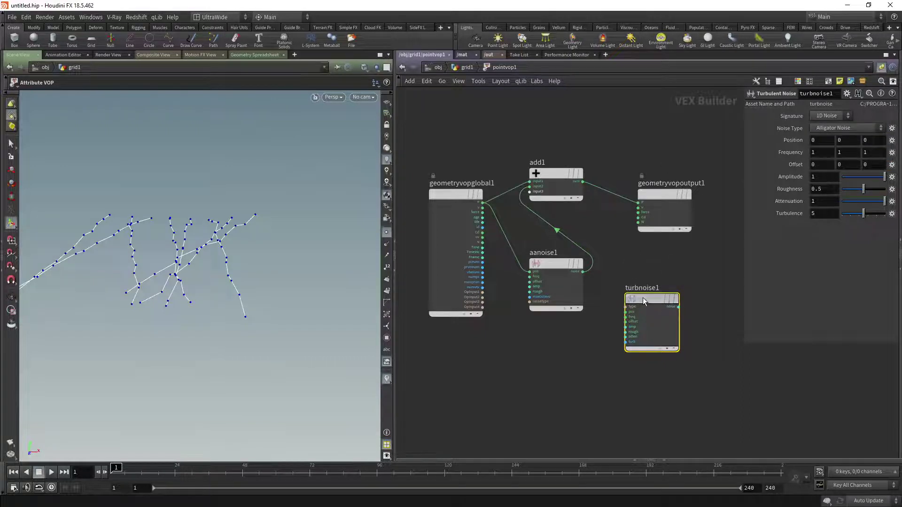
- Delete aanoise1 and put turbnoise1 in its place, wiring the global P into its position and its noise into add1
{"action": "left_click", "coordinate": [545, 266]}
{"action": "key", "text": "Delete"}
{"action": "left_click_drag", "start_coordinate": [630, 298], "coordinate": [546, 264]}
{"action": "left_click_drag", "start_coordinate": [518, 192], "coordinate": [541, 277]}
{"action": "left_click", "coordinate": [594, 272]}
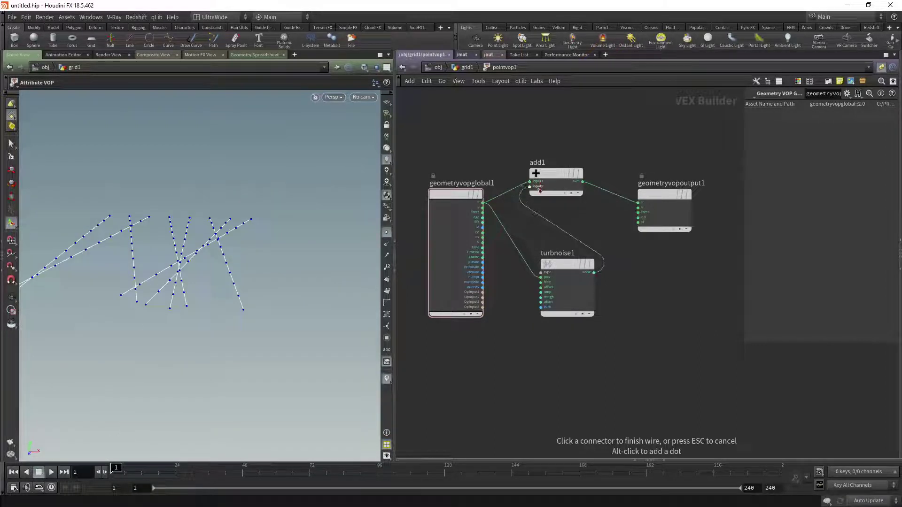
{"action": "left_click", "coordinate": [539, 187]}
- Align turbnoise1 beneath add1 and set its signature to 3D Noise
{"action": "left_click", "coordinate": [562, 264]}
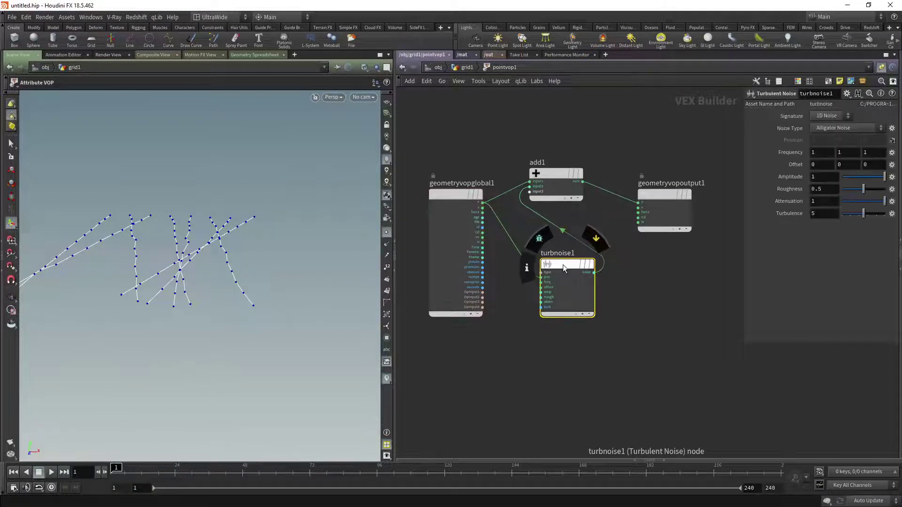
{"action": "left_click_drag", "start_coordinate": [563, 264], "coordinate": [556, 260]}
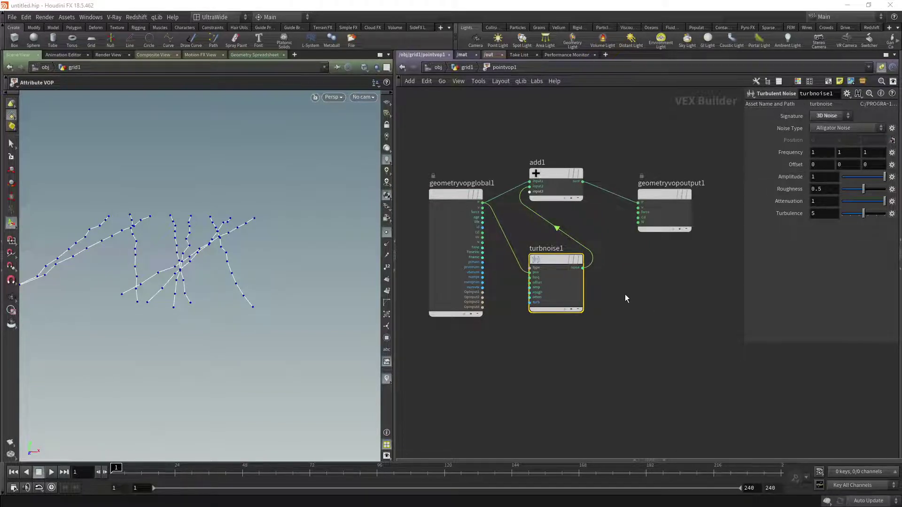
{"action": "mouse_move", "coordinate": [638, 292]}
{"action": "middle_mouse_down"}
{"action": "mouse_move", "coordinate": [634, 274]}
{"action": "mouse_move", "coordinate": [632, 283]}
{"action": "middle_mouse_up"}
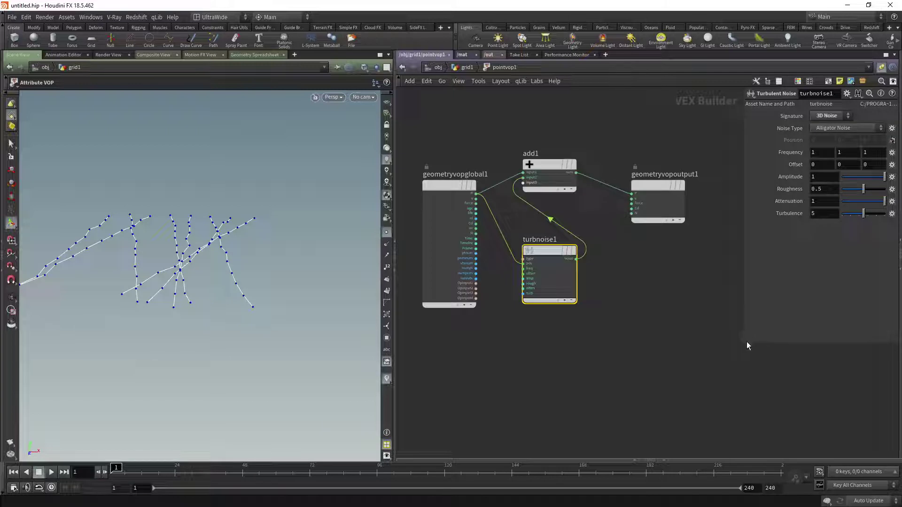
- Narrow the parameter area further and space out the four nodes, with turbnoise1 below and between geometryvopglobal1 and add1
{"action": "left_click_drag", "start_coordinate": [744, 343], "coordinate": [783, 321]}
{"action": "middle_click_drag", "start_coordinate": [700, 308], "coordinate": [713, 311]}
{"action": "left_click_drag", "start_coordinate": [191, 219], "coordinate": [225, 231], "text": "alt"}
{"action": "middle_click_drag", "start_coordinate": [621, 244], "coordinate": [650, 251]}
{"action": "left_click_drag", "start_coordinate": [491, 193], "coordinate": [435, 193]}
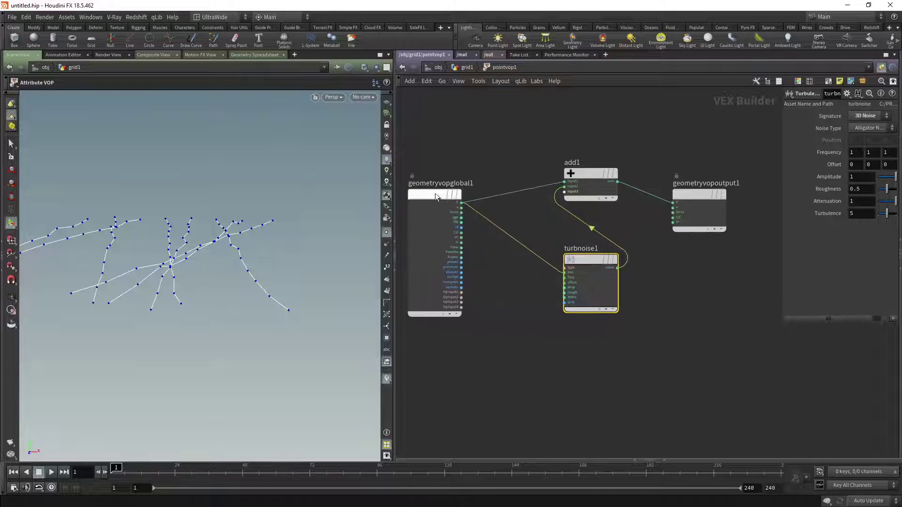
{"action": "left_click_drag", "start_coordinate": [581, 261], "coordinate": [531, 248]}
{"action": "left_click_drag", "start_coordinate": [583, 173], "coordinate": [600, 195]}
{"action": "left_click_drag", "start_coordinate": [697, 201], "coordinate": [705, 199]}
{"action": "middle_click_drag", "start_coordinate": [587, 321], "coordinate": [601, 279]}
{"action": "mouse_move", "coordinate": [547, 204]}
{"action": "left_mouse_down"}
{"action": "mouse_move", "coordinate": [546, 238]}
{"action": "mouse_move", "coordinate": [549, 212]}
{"action": "left_mouse_up"}
- Set turbnoise1 to 1D Noise and make two copies stacked below it, each fed by the global P
{"action": "left_click", "coordinate": [867, 118]}
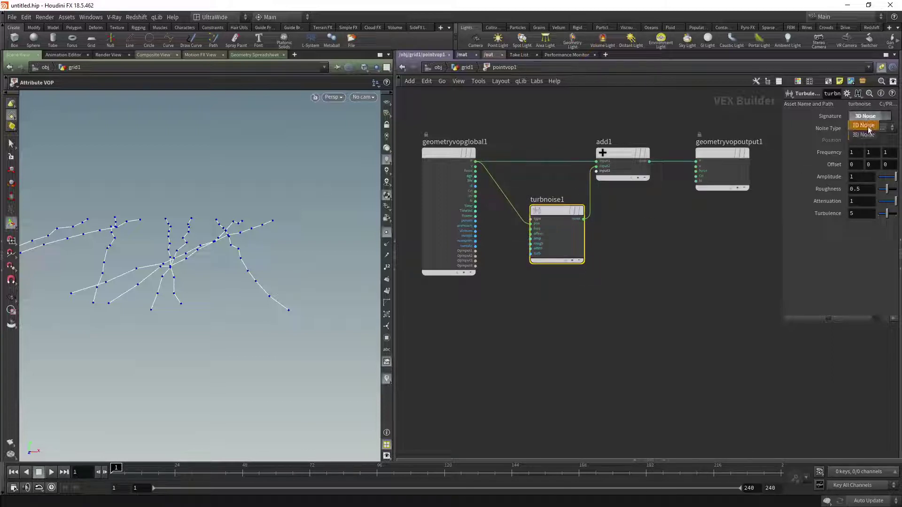
{"action": "left_click", "coordinate": [864, 123]}
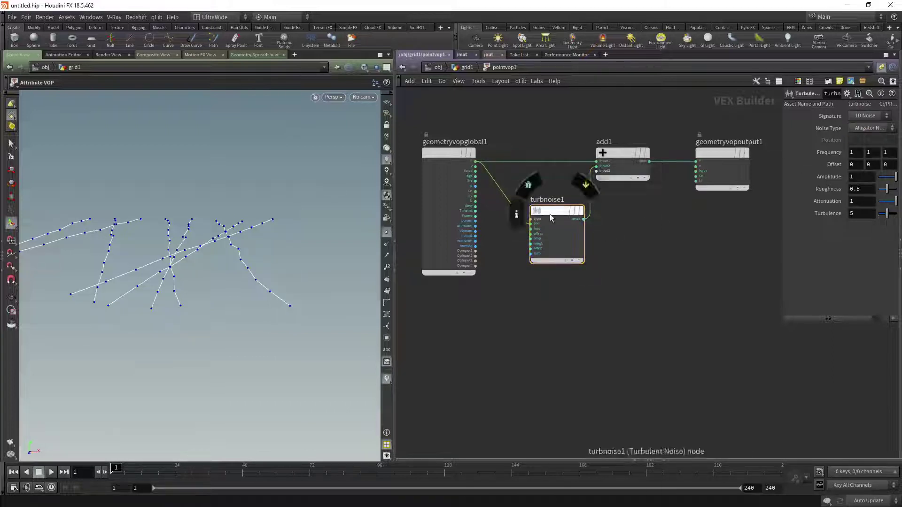
{"action": "left_click_drag", "start_coordinate": [549, 214], "coordinate": [554, 344], "text": "alt"}
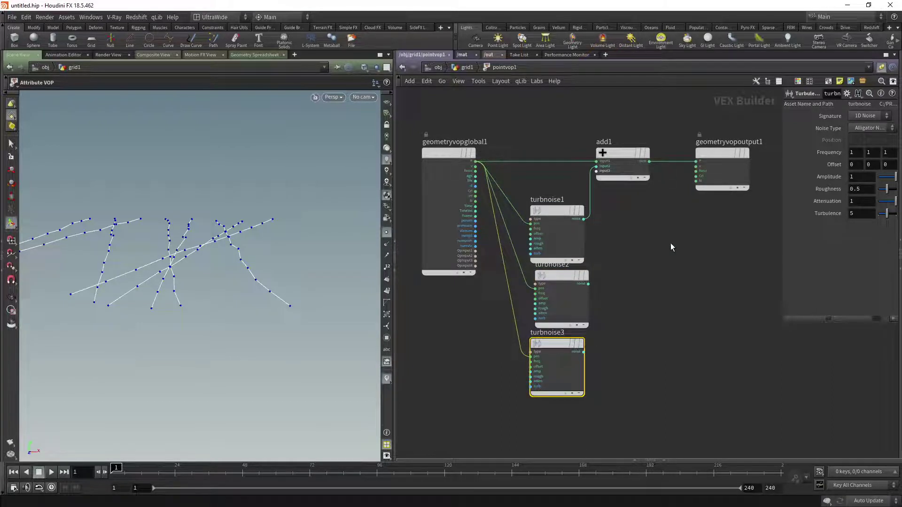
- Shift add1 closer to geometryvopoutput1 and add a Float to Vector node beside the three noise nodes
{"action": "middle_click_drag", "start_coordinate": [670, 243], "coordinate": [643, 210]}
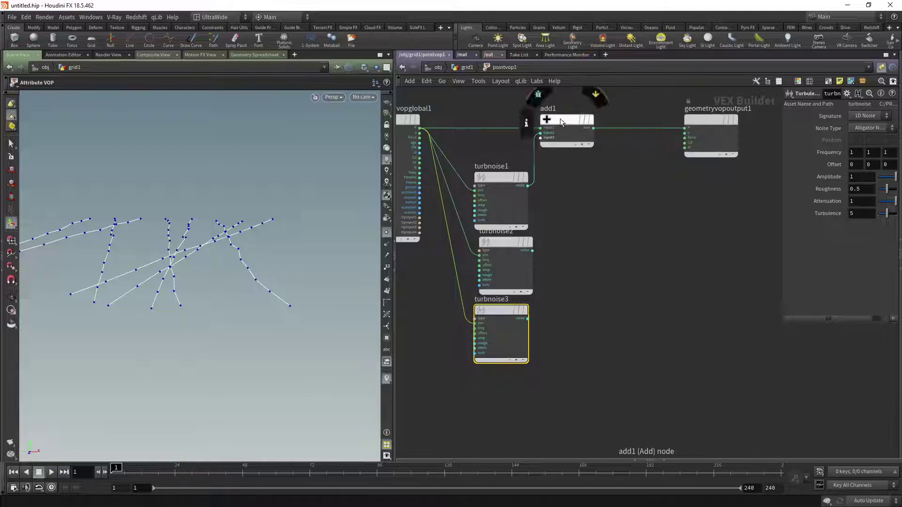
{"action": "left_click_drag", "start_coordinate": [560, 118], "coordinate": [614, 119]}
{"action": "key", "text": "Tab"}
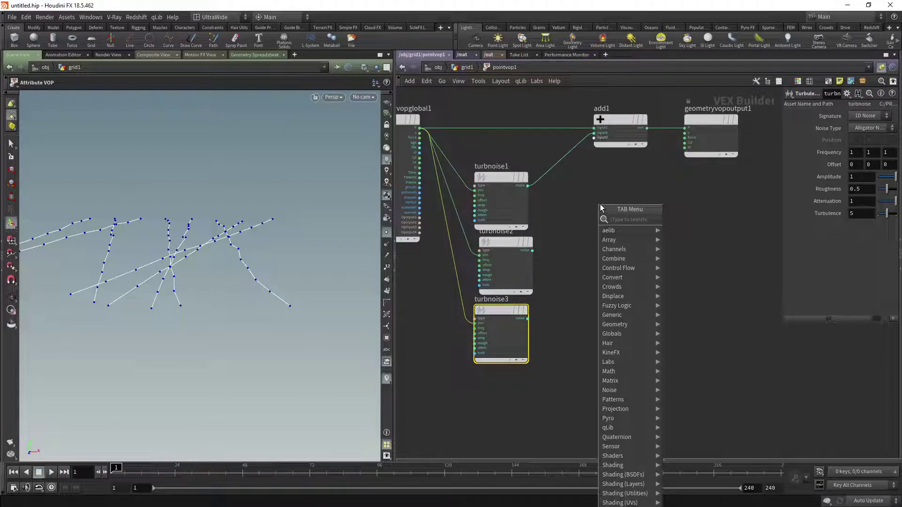
{"action": "type", "text": "ftv"}
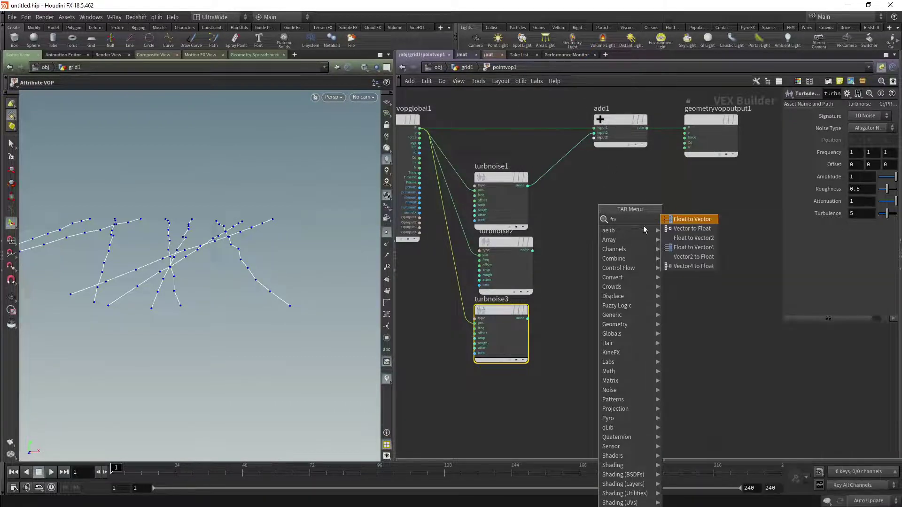
{"action": "left_click", "coordinate": [685, 219]}
{"action": "left_click", "coordinate": [634, 219]}
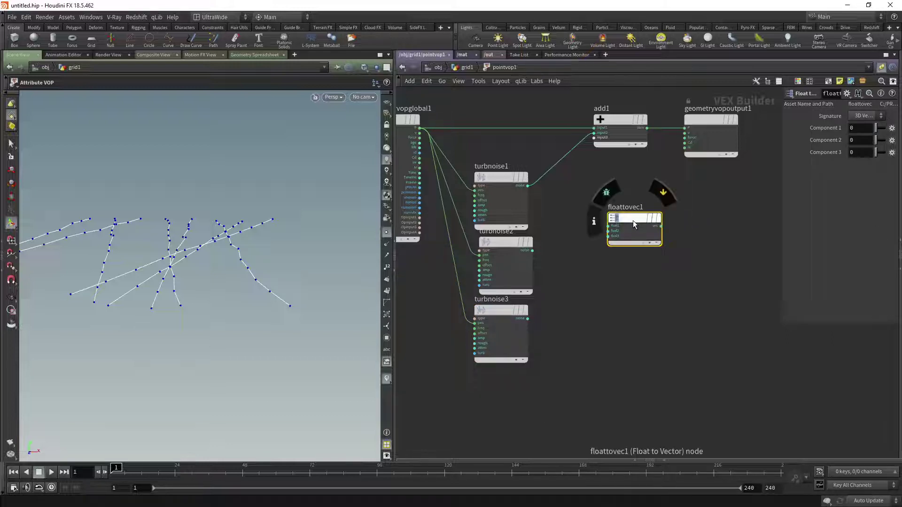
- Wire turbnoise1, turbnoise2 and turbnoise3 into the three floattovec1 components, and its vector into add1's second input in place of turbnoise1
{"action": "left_click", "coordinate": [528, 186]}
{"action": "left_click", "coordinate": [609, 226]}
{"action": "left_click", "coordinate": [533, 251]}
{"action": "left_click", "coordinate": [609, 230]}
{"action": "left_click", "coordinate": [528, 319]}
{"action": "left_click", "coordinate": [608, 236]}
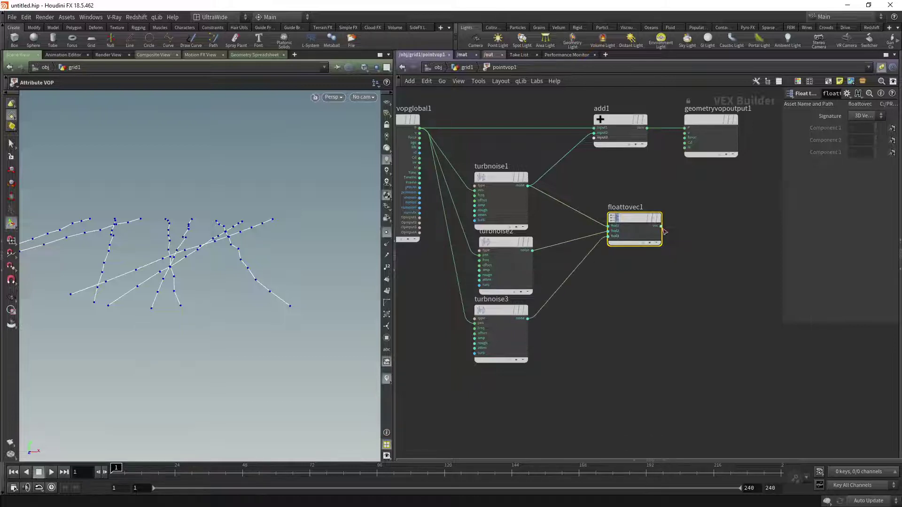
{"action": "left_click", "coordinate": [662, 226]}
{"action": "left_click", "coordinate": [611, 133]}
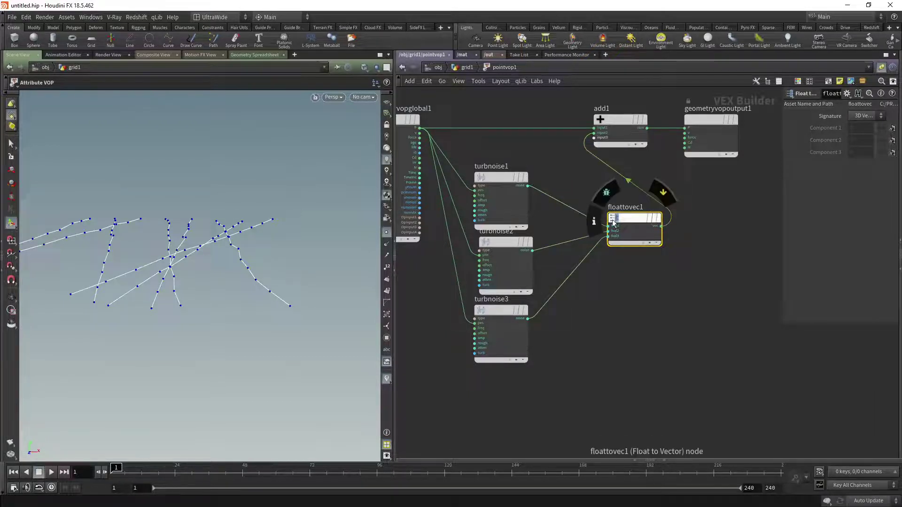
{"action": "left_click_drag", "start_coordinate": [623, 221], "coordinate": [633, 216]}
{"action": "middle_click_drag", "start_coordinate": [576, 328], "coordinate": [588, 297]}
{"action": "left_click", "coordinate": [582, 312]}
{"action": "left_click", "coordinate": [505, 284]}
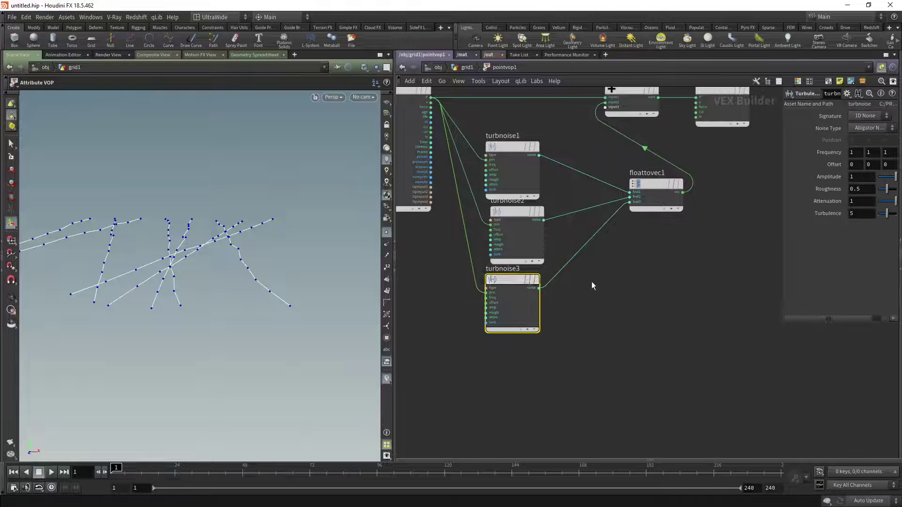
{"action": "middle_click_drag", "start_coordinate": [596, 295], "coordinate": [584, 307]}
{"action": "key", "text": "Tab"}
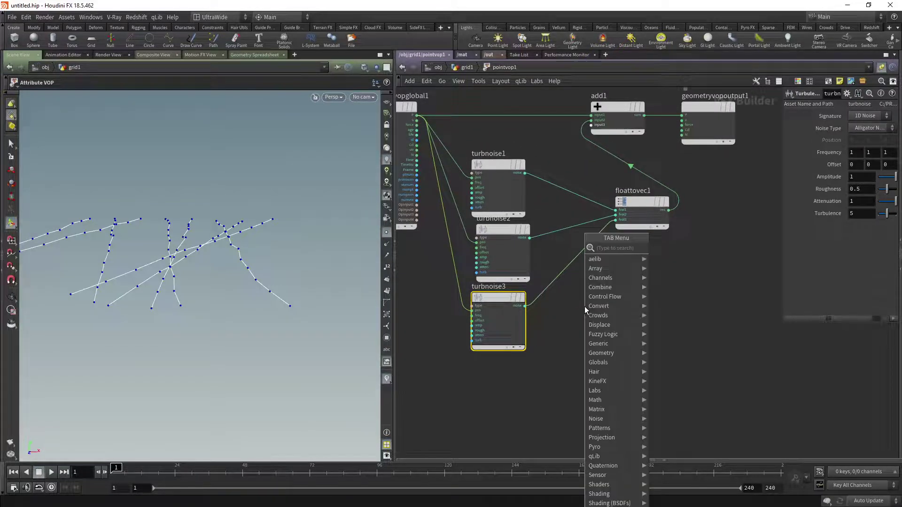
{"action": "left_click", "coordinate": [549, 332]}
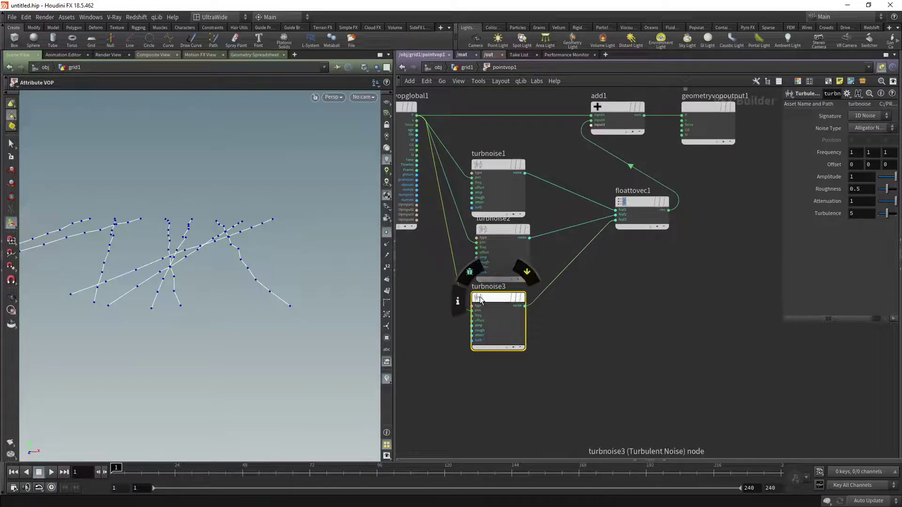
- Widen the parameter area and raise turbnoise2's amplitude to 7
{"action": "left_click", "coordinate": [505, 231]}
{"action": "middle_click_drag", "start_coordinate": [676, 284], "coordinate": [648, 297]}
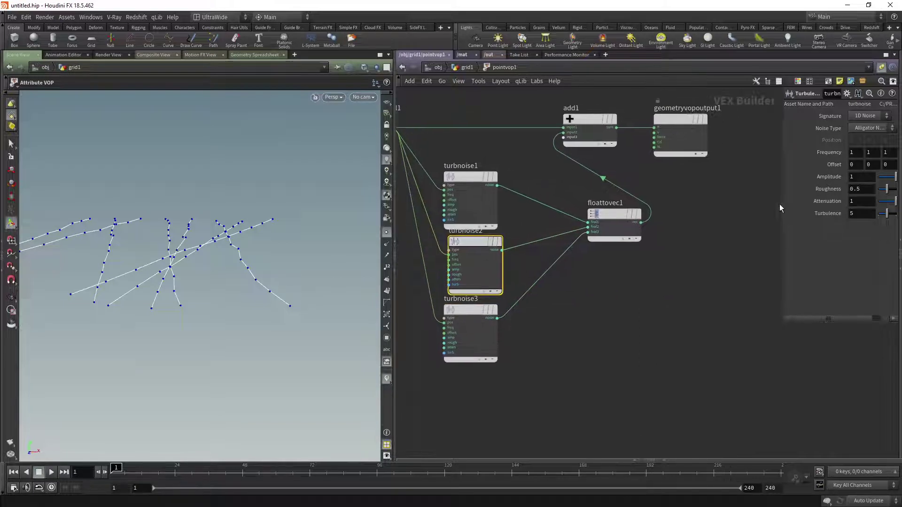
{"action": "left_click_drag", "start_coordinate": [782, 204], "coordinate": [694, 207]}
{"action": "middle_click_drag", "start_coordinate": [789, 176], "coordinate": [817, 188]}
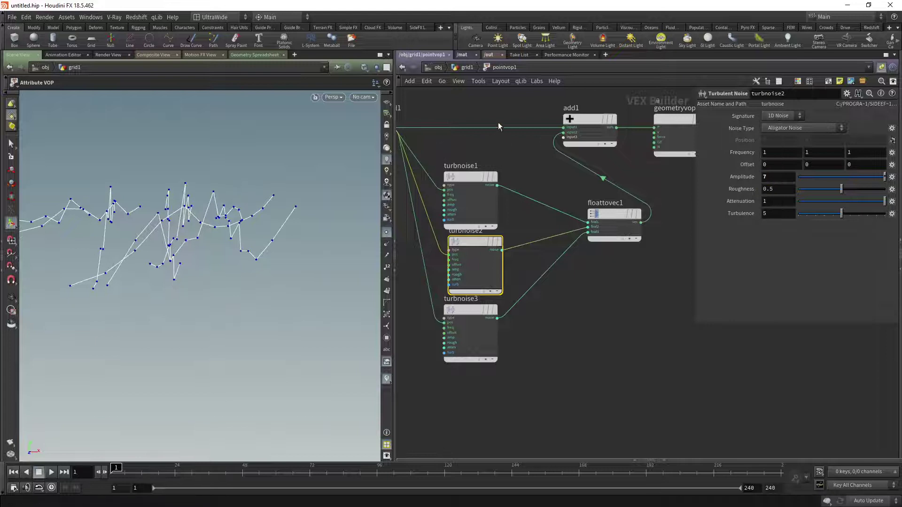
- Return to the grid1 geometry network and delete the mountain1 node
{"action": "left_click", "coordinate": [475, 67]}
{"action": "middle_click_drag", "start_coordinate": [583, 348], "coordinate": [639, 292]}
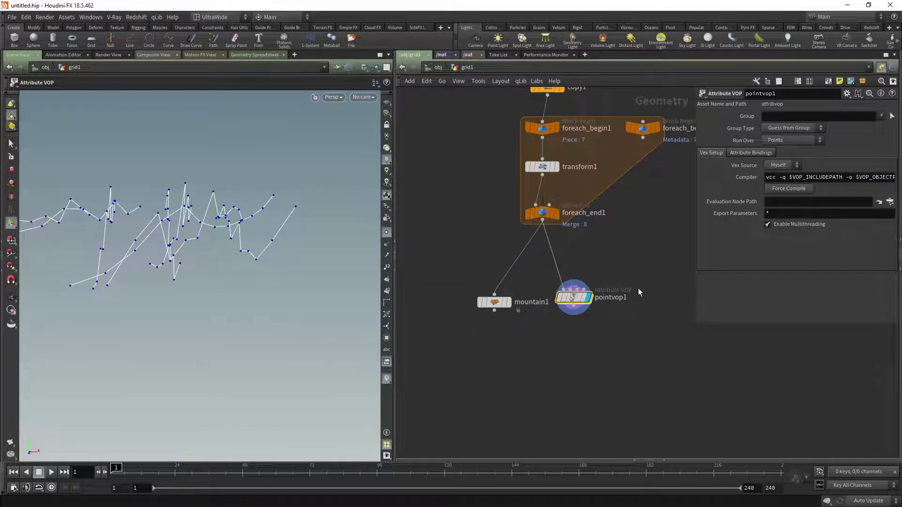
{"action": "left_click", "coordinate": [494, 303]}
{"action": "key", "text": "Delete"}
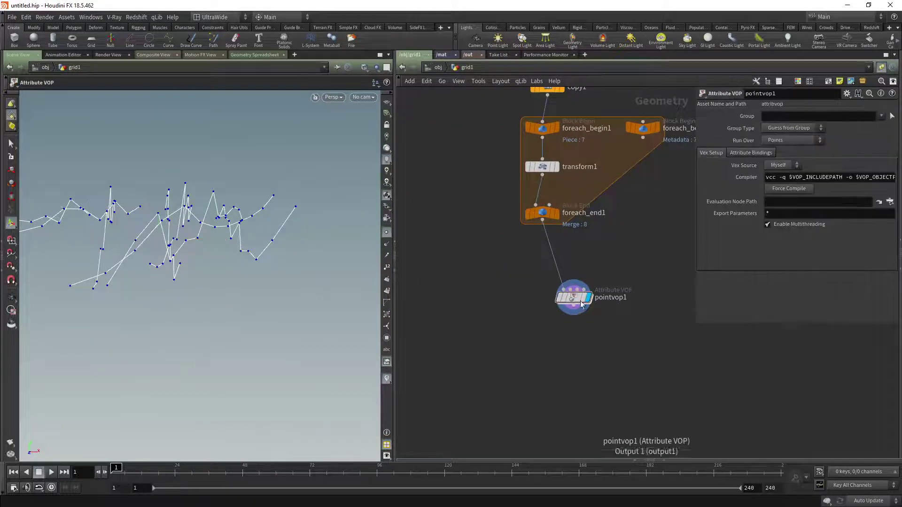
- Shift pointvop1 beneath foreach_end1 and bring the unconnected grid1 node down beside it
{"action": "left_click_drag", "start_coordinate": [572, 300], "coordinate": [554, 312]}
{"action": "scroll", "coordinate": [512, 289], "scroll_direction": "down", "scroll_amount": 3}
{"action": "left_click_drag", "start_coordinate": [516, 139], "coordinate": [498, 290]}
{"action": "scroll", "coordinate": [512, 301], "scroll_direction": "up", "scroll_amount": 3}
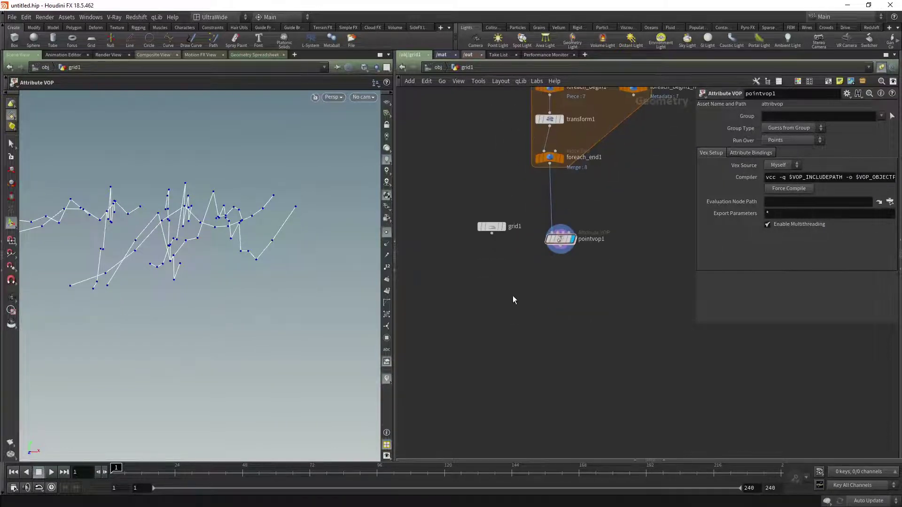
- Add a Merge node below grid1 and pointvop1, connect both into it, and display the merged result
{"action": "key", "text": "Tab"}
{"action": "key", "text": "Tab"}
{"action": "type", "text": "mer"}
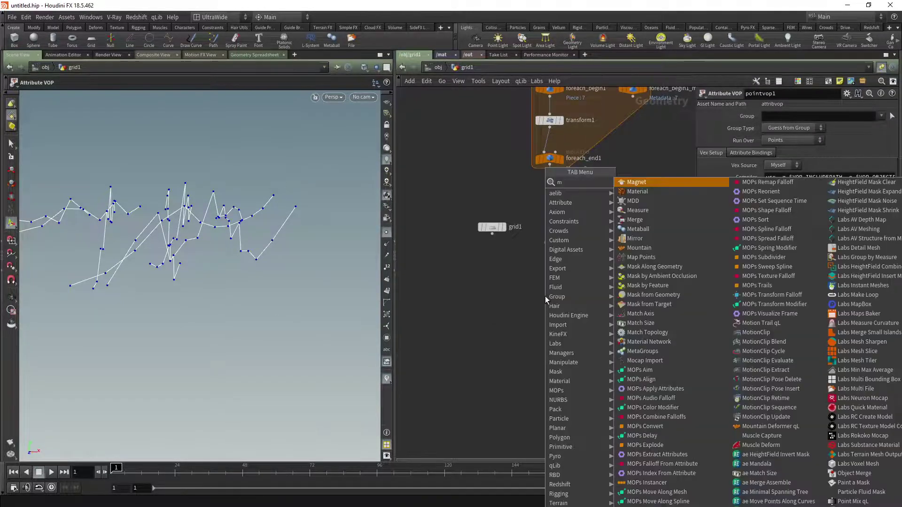
{"action": "key", "text": "Return"}
{"action": "left_click", "coordinate": [532, 312]}
{"action": "left_click_drag", "start_coordinate": [584, 278], "coordinate": [438, 199]}
{"action": "left_click", "coordinate": [494, 236]}
{"action": "left_click", "coordinate": [531, 314]}
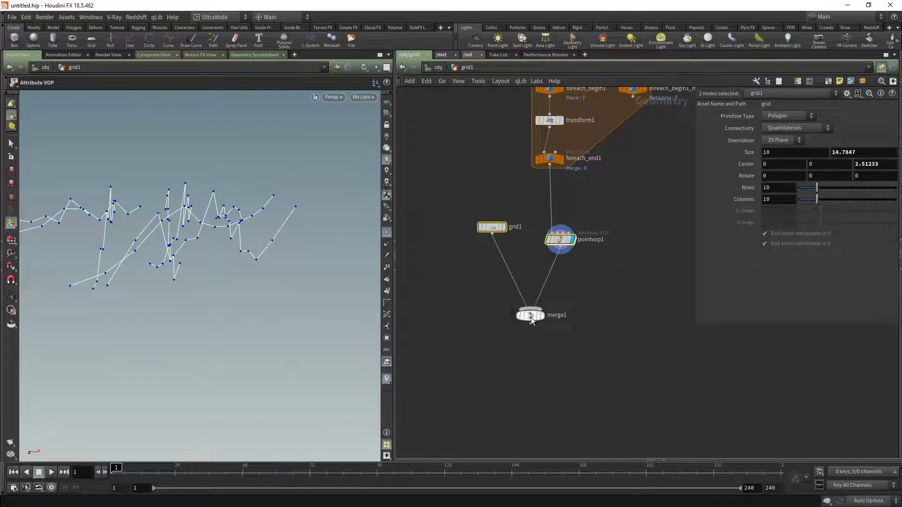
{"action": "left_click", "coordinate": [542, 316]}
{"action": "left_click", "coordinate": [531, 315]}
- Enlarge grid1 in the viewport to about 14.3 by 17.8, keeping its centre at 0, 0, 2.51233
{"action": "left_click_drag", "start_coordinate": [268, 291], "coordinate": [176, 260], "text": "alt"}
{"action": "middle_click_drag", "start_coordinate": [511, 189], "coordinate": [514, 308]}
{"action": "left_click_drag", "start_coordinate": [262, 198], "coordinate": [264, 221], "text": "alt"}
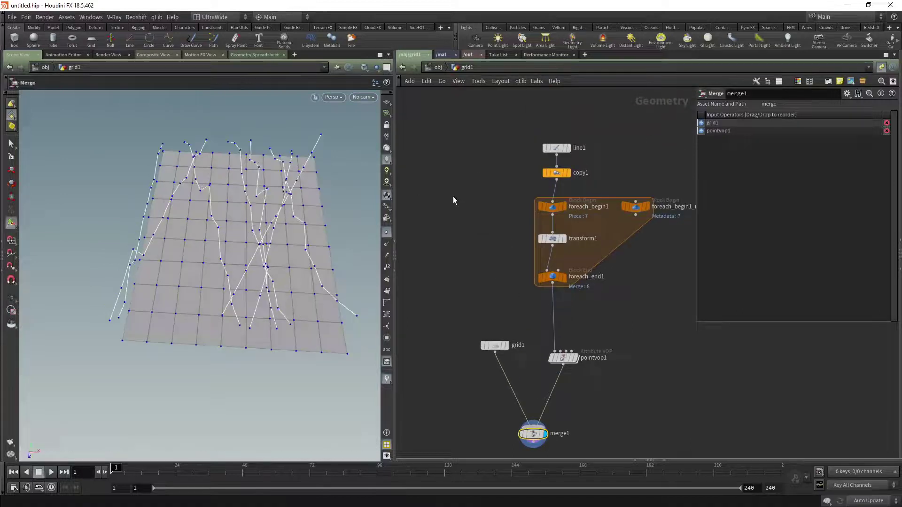
{"action": "left_click", "coordinate": [499, 345]}
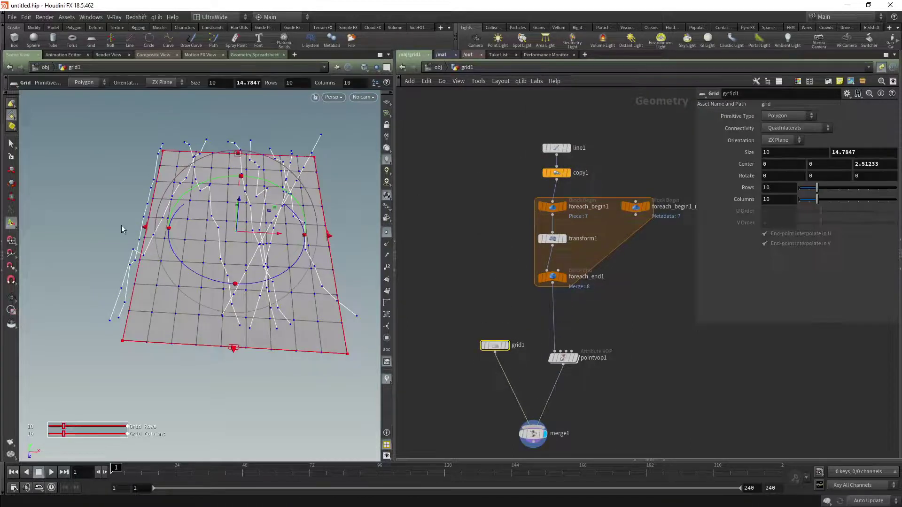
{"action": "left_click_drag", "start_coordinate": [121, 230], "coordinate": [93, 229]}
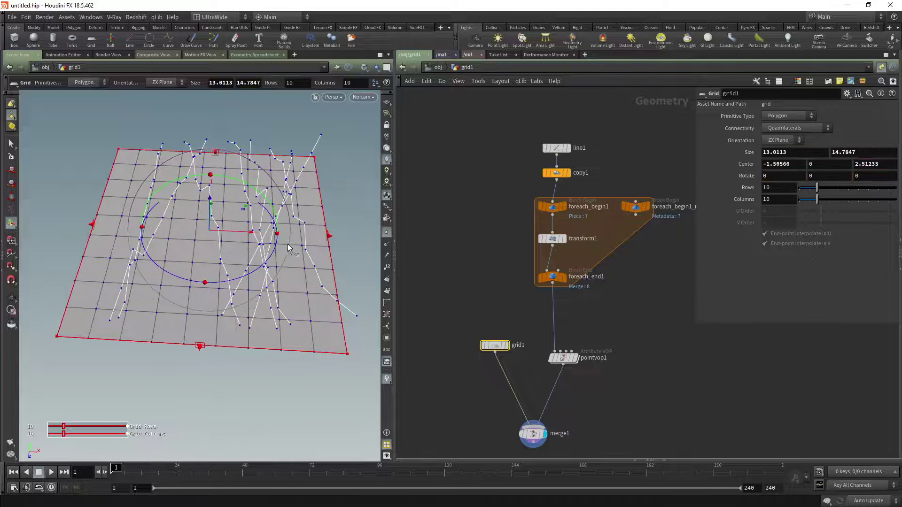
{"action": "key", "text": "ctrl+z"}
{"action": "left_click_drag", "start_coordinate": [331, 241], "coordinate": [371, 237], "text": "shift"}
{"action": "key", "text": "Escape"}
{"action": "left_click_drag", "start_coordinate": [329, 282], "coordinate": [238, 243]}
{"action": "key", "text": "Return"}
{"action": "key", "text": "Escape"}
{"action": "right_click_drag", "start_coordinate": [237, 244], "coordinate": [279, 250]}
{"action": "left_click_drag", "start_coordinate": [280, 250], "coordinate": [202, 236]}
{"action": "middle_click_drag", "start_coordinate": [599, 424], "coordinate": [614, 356]}
{"action": "left_click_drag", "start_coordinate": [272, 276], "coordinate": [291, 288], "text": "alt"}
{"action": "key", "text": "Return"}
- Add a Resample node, insert it between pointvop1 and merge1, and display it
{"action": "middle_click_drag", "start_coordinate": [565, 402], "coordinate": [556, 311]}
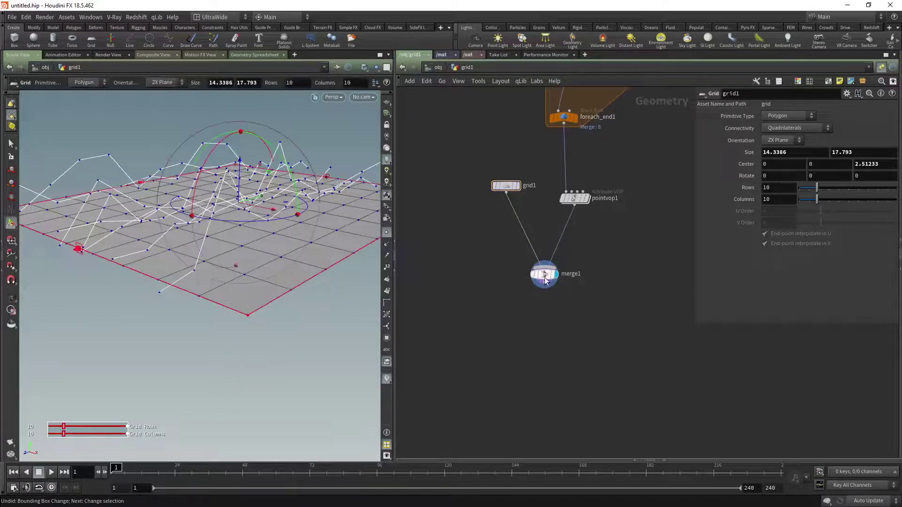
{"action": "key", "text": "Tab"}
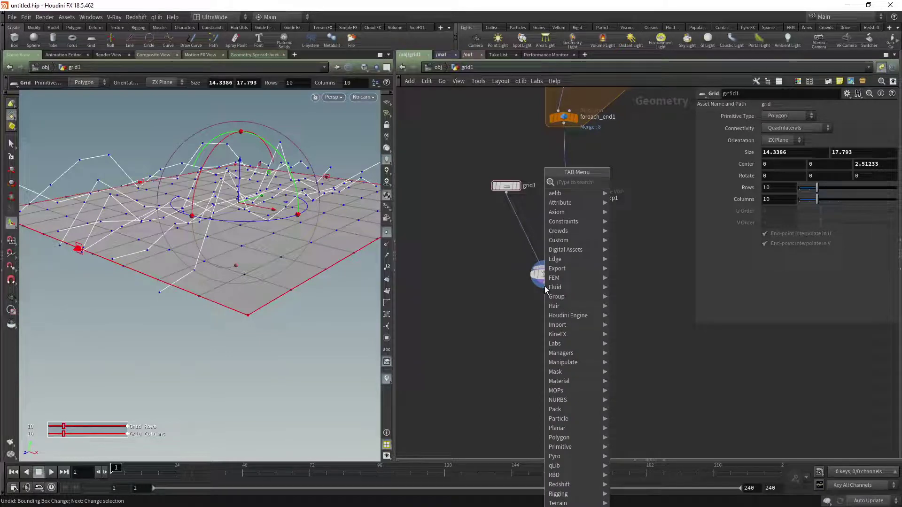
{"action": "type", "text": "res"}
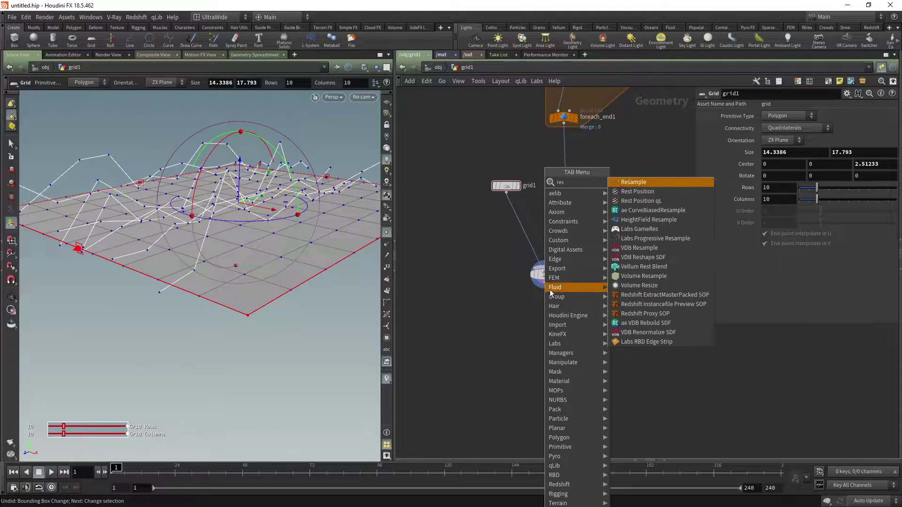
{"action": "left_click", "coordinate": [632, 185]}
{"action": "left_click", "coordinate": [540, 322]}
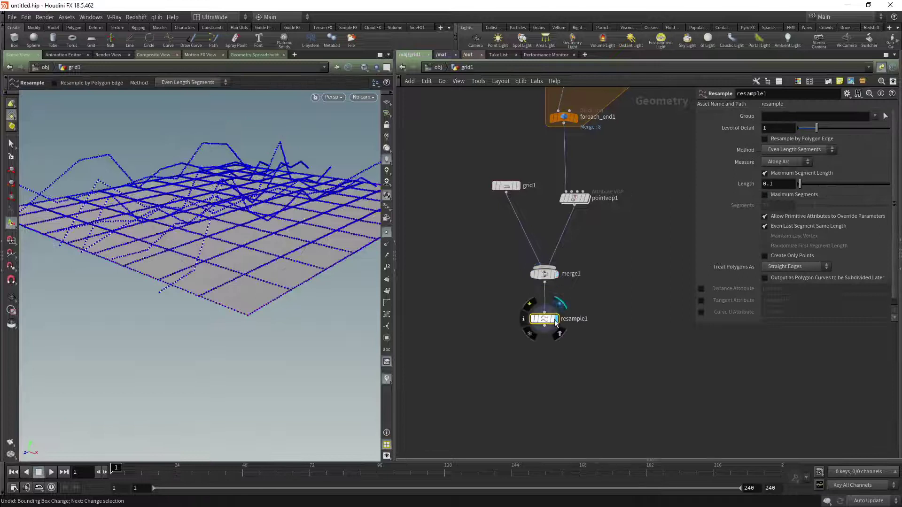
{"action": "left_click_drag", "start_coordinate": [540, 321], "coordinate": [576, 231]}
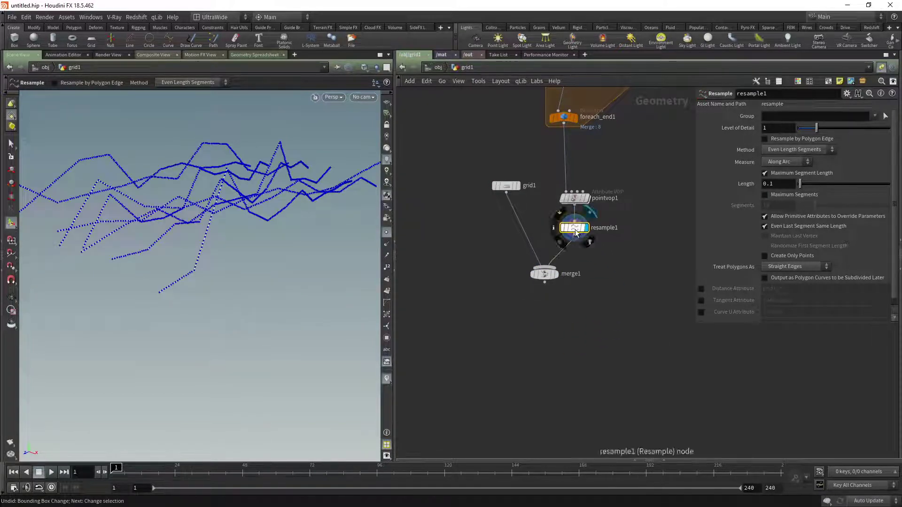
- Set resample1 to treat polygons as Subdivision Curves with a segment length of 0.64
{"action": "left_click", "coordinate": [783, 267]}
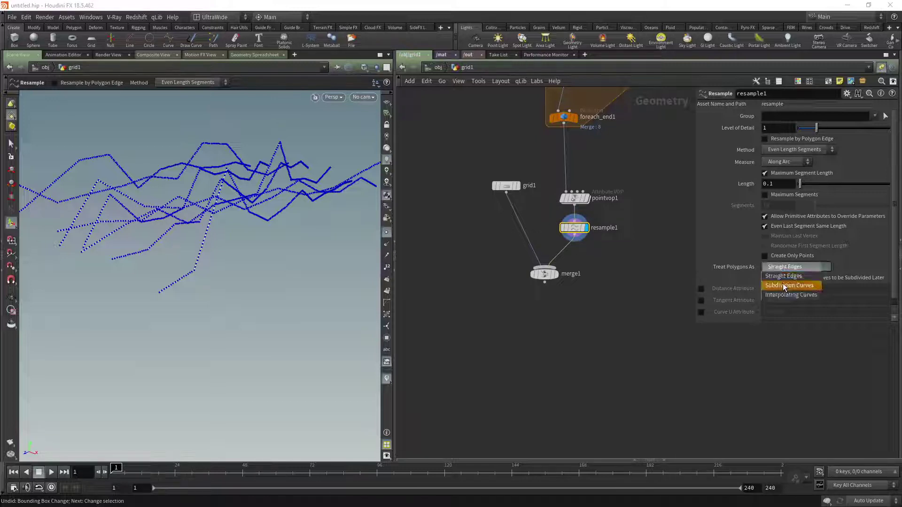
{"action": "left_click", "coordinate": [784, 286]}
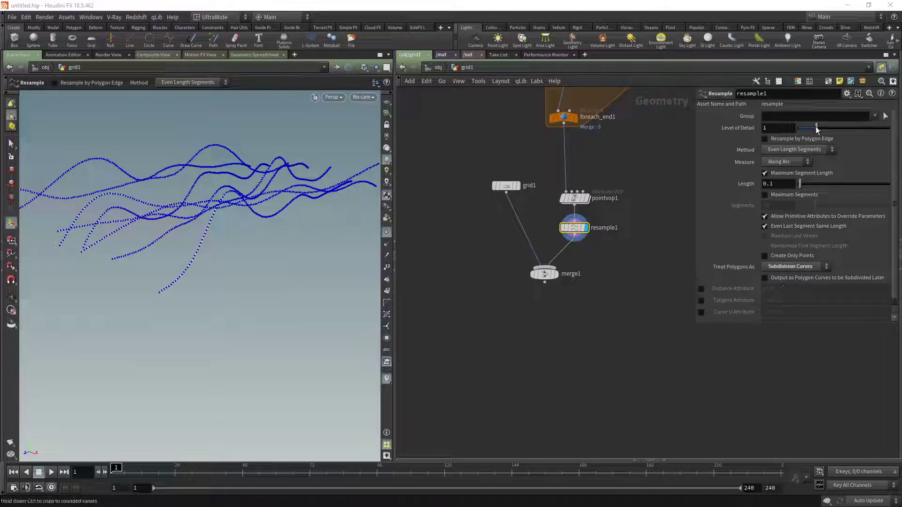
{"action": "left_click_drag", "start_coordinate": [801, 184], "coordinate": [811, 183]}
{"action": "key", "text": "Escape"}
- Display merge1 and examine the smoothed lines against the grid from a low angle
{"action": "left_click_drag", "start_coordinate": [236, 175], "coordinate": [282, 271]}
{"action": "left_click", "coordinate": [553, 274]}
{"action": "left_click", "coordinate": [545, 275]}
{"action": "left_click_drag", "start_coordinate": [141, 263], "coordinate": [188, 224]}
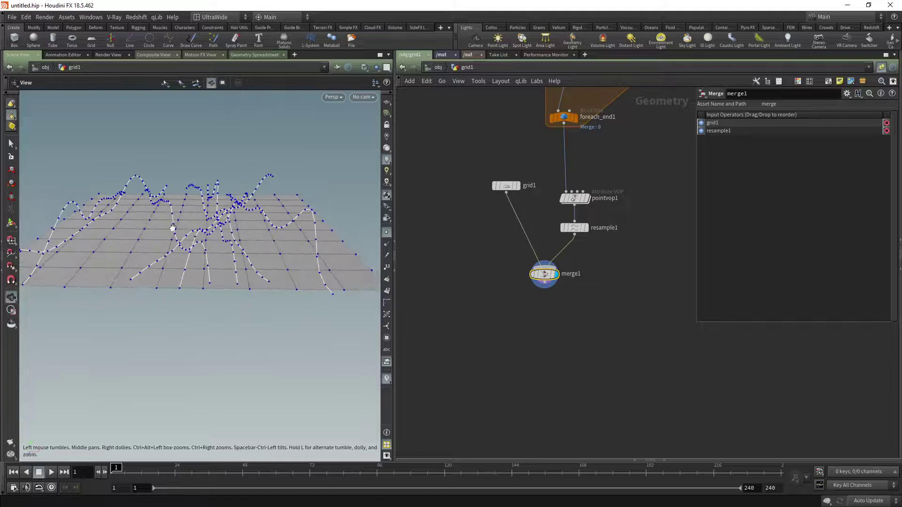
{"action": "key", "text": "Return"}
- Disconnect grid1 and resample1 from merge1 and move merge1 aside
{"action": "left_click_drag", "start_coordinate": [545, 275], "coordinate": [540, 358]}
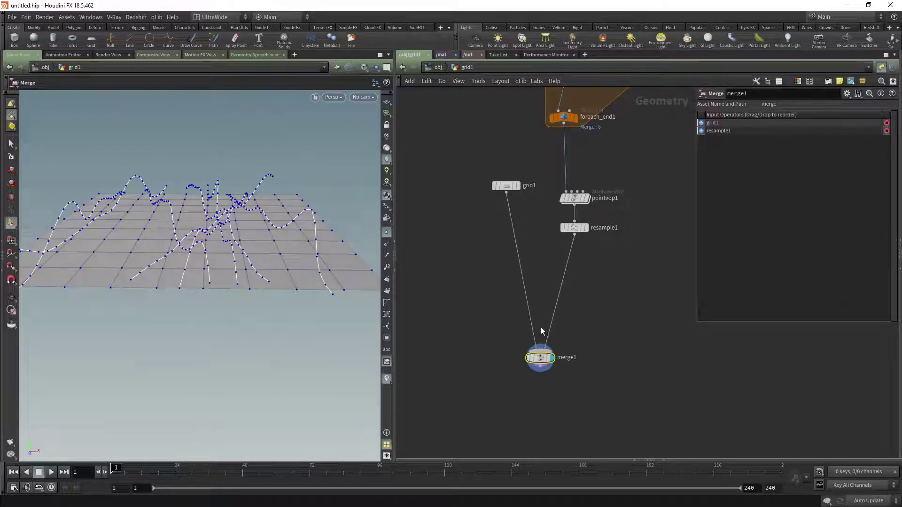
{"action": "key", "text": "y"}
{"action": "left_click_drag", "start_coordinate": [534, 287], "coordinate": [511, 307]}
{"action": "left_click_drag", "start_coordinate": [540, 358], "coordinate": [481, 335]}
{"action": "key", "text": "y"}
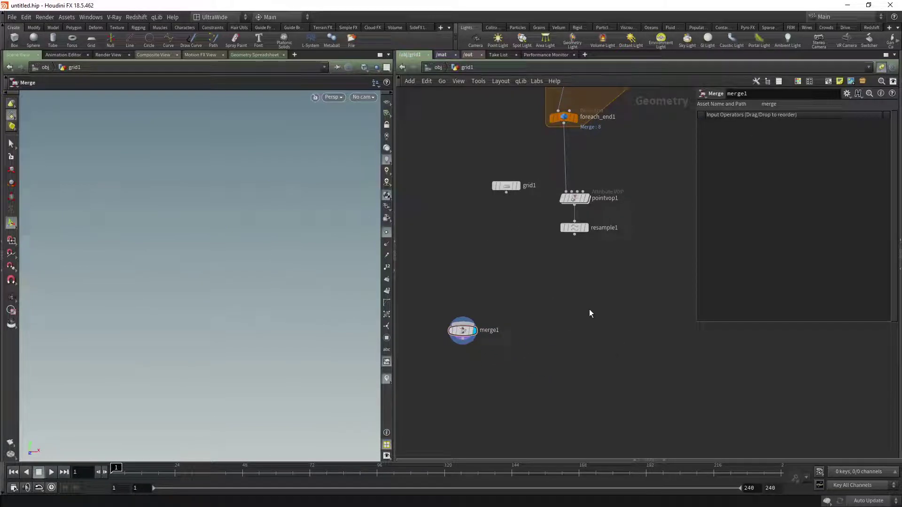
- Display and select resample1, inspect the curves from another angle, and make its parameter area taller
{"action": "left_click", "coordinate": [586, 228]}
{"action": "left_click", "coordinate": [574, 228]}
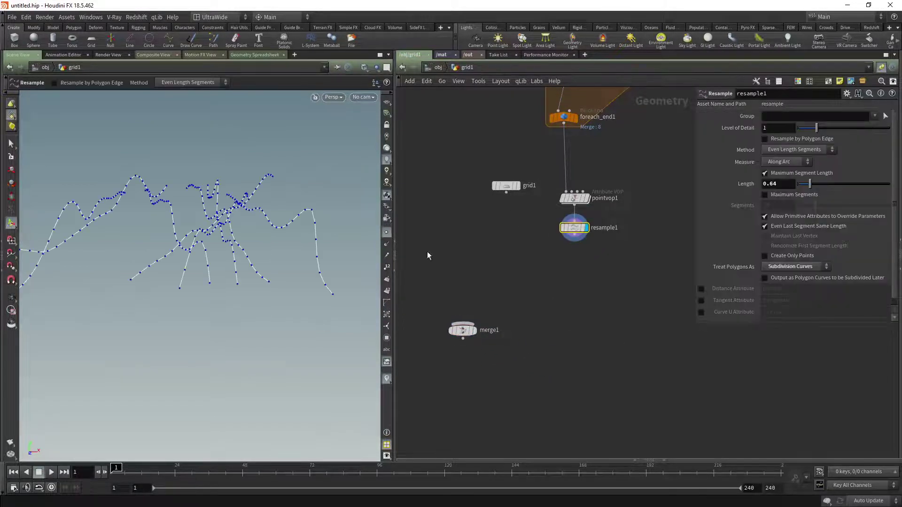
{"action": "left_click_drag", "start_coordinate": [271, 223], "coordinate": [302, 182]}
{"action": "key", "text": "Return"}
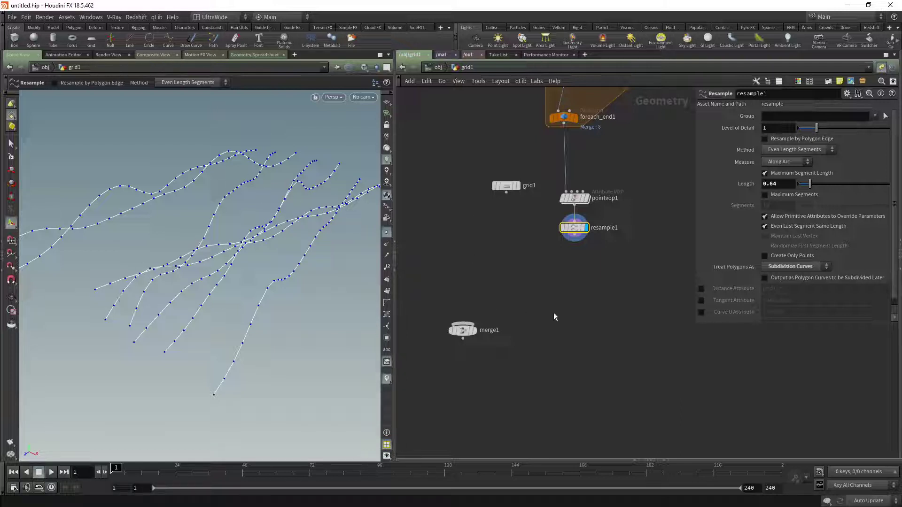
{"action": "left_click_drag", "start_coordinate": [694, 324], "coordinate": [693, 377]}
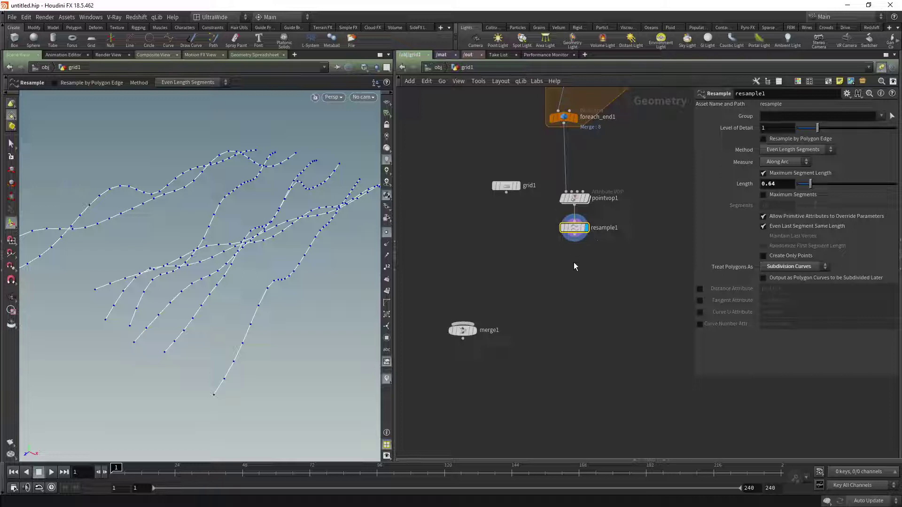
- Add a PolyFrame node below resample1, connect resample1 into it, and display it
{"action": "key", "text": "Tab"}
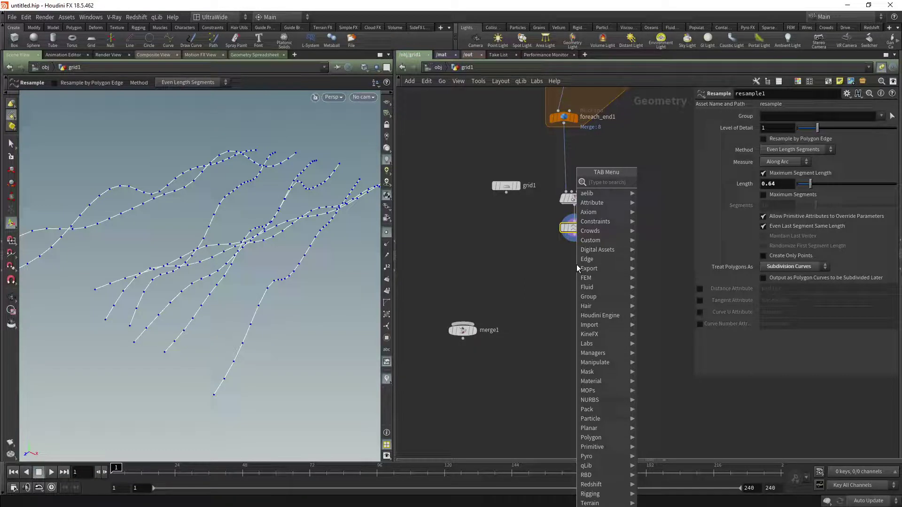
{"action": "type", "text": "po"}
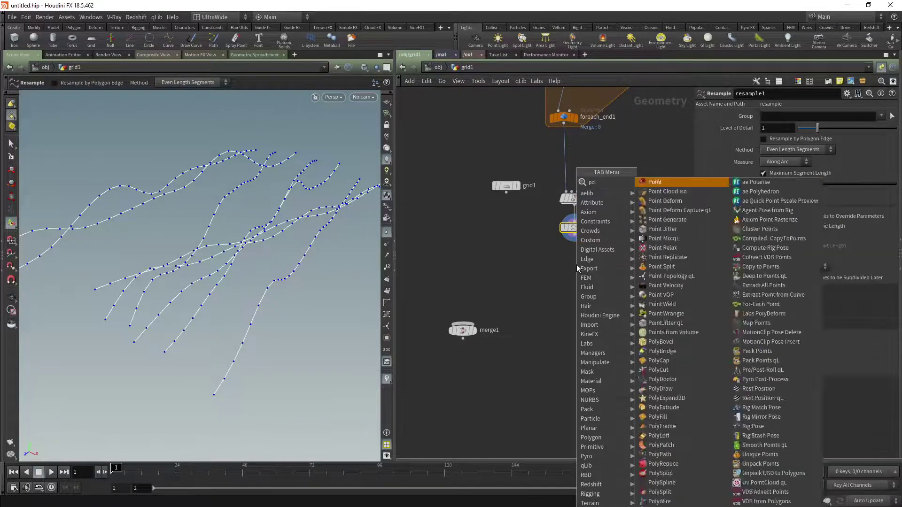
{"action": "type", "text": "ly"}
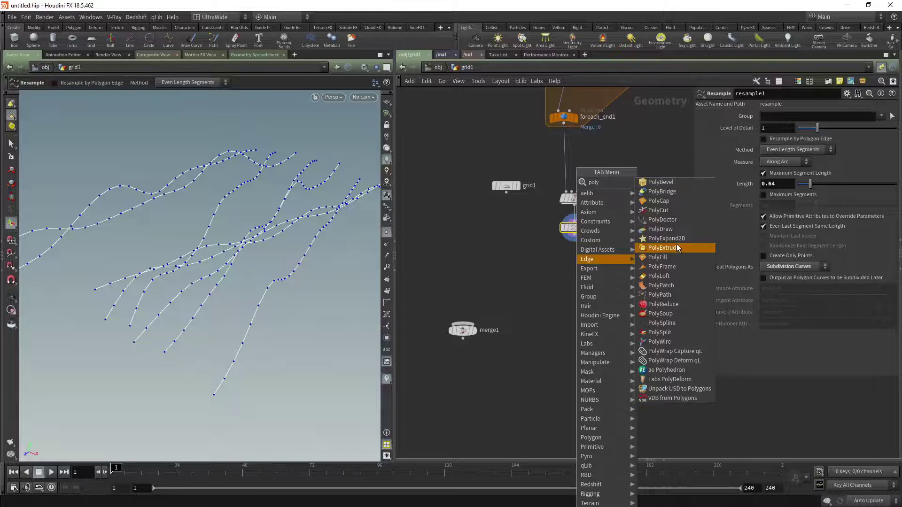
{"action": "left_click", "coordinate": [662, 266]}
{"action": "left_click", "coordinate": [577, 271]}
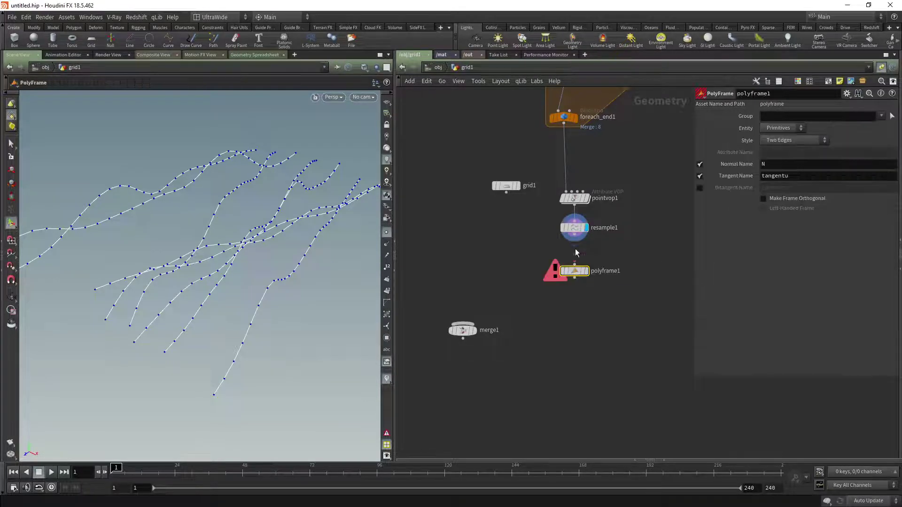
{"action": "left_click", "coordinate": [577, 237]}
{"action": "left_click", "coordinate": [575, 271]}
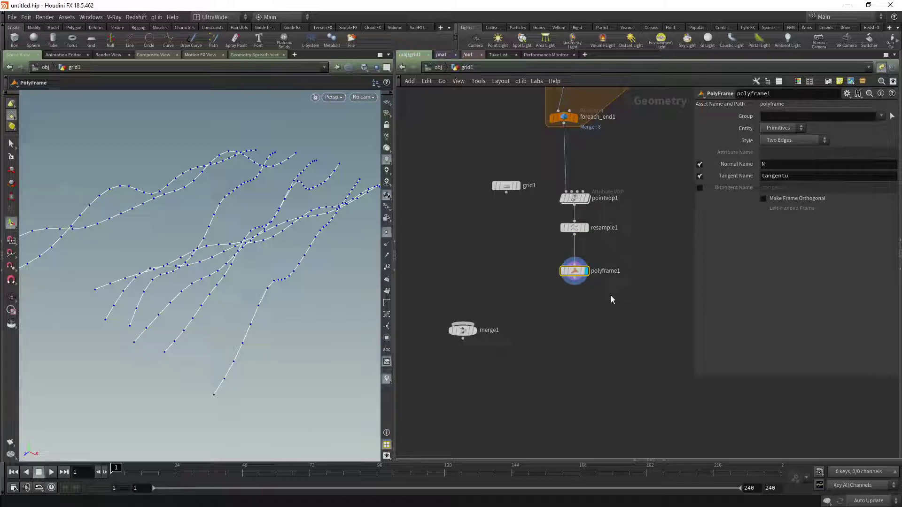
- Set polyframe1's entity to Points and move the node closer to resample1
{"action": "middle_click_drag", "start_coordinate": [643, 189], "coordinate": [612, 331]}
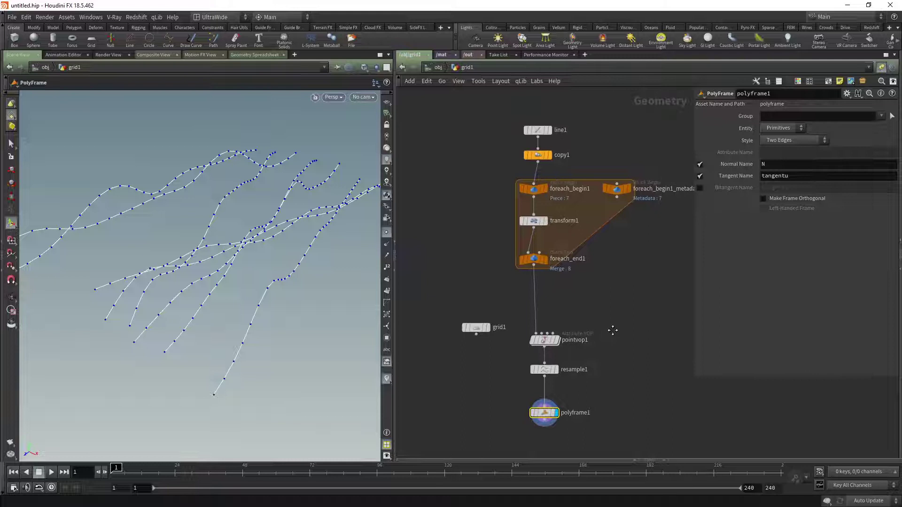
{"action": "mouse_move", "coordinate": [535, 173]}
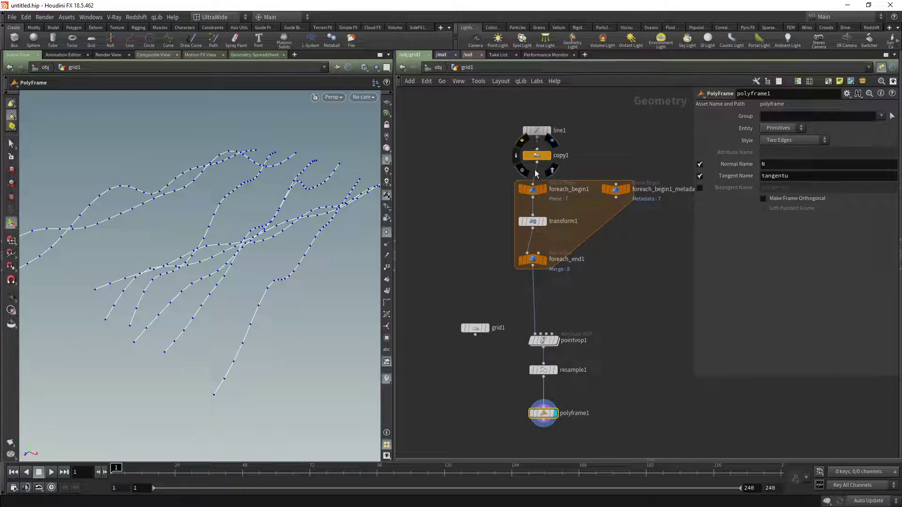
{"action": "middle_click_drag", "start_coordinate": [612, 335], "coordinate": [619, 242]}
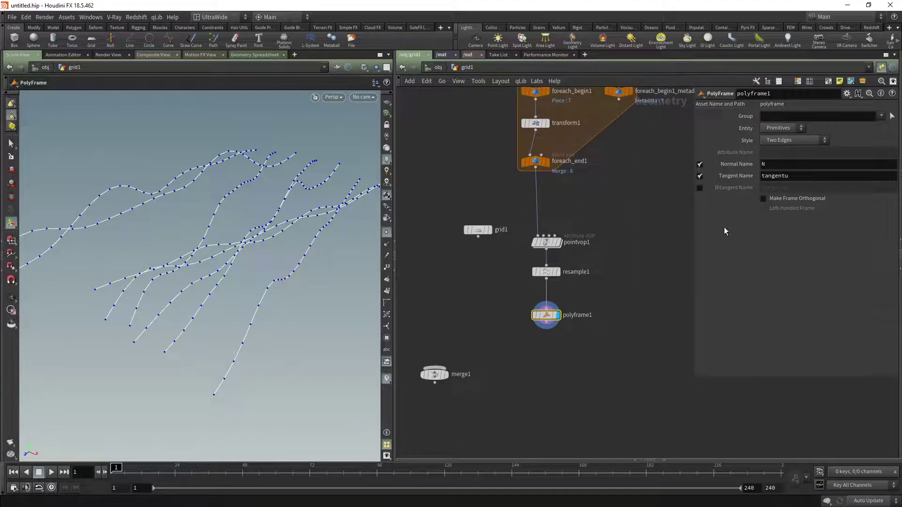
{"action": "left_click", "coordinate": [699, 188]}
{"action": "left_click", "coordinate": [777, 147]}
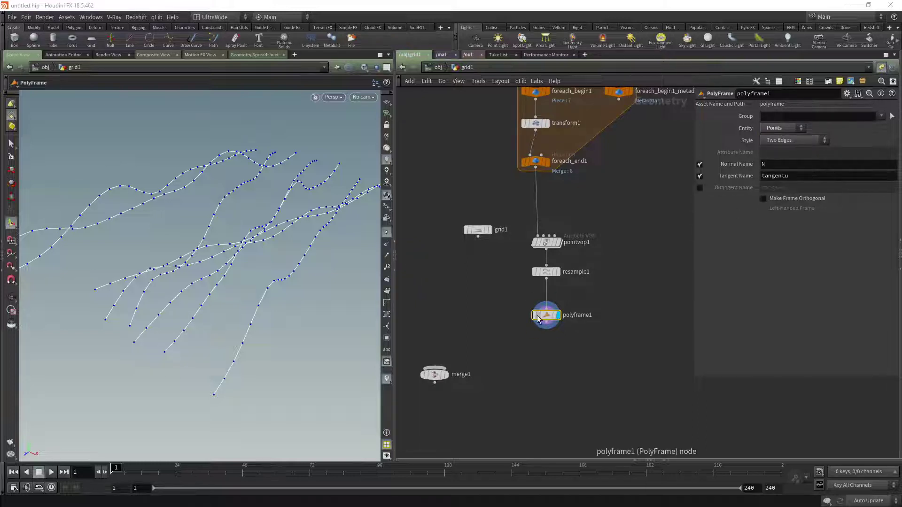
{"action": "left_click_drag", "start_coordinate": [547, 319], "coordinate": [547, 306]}
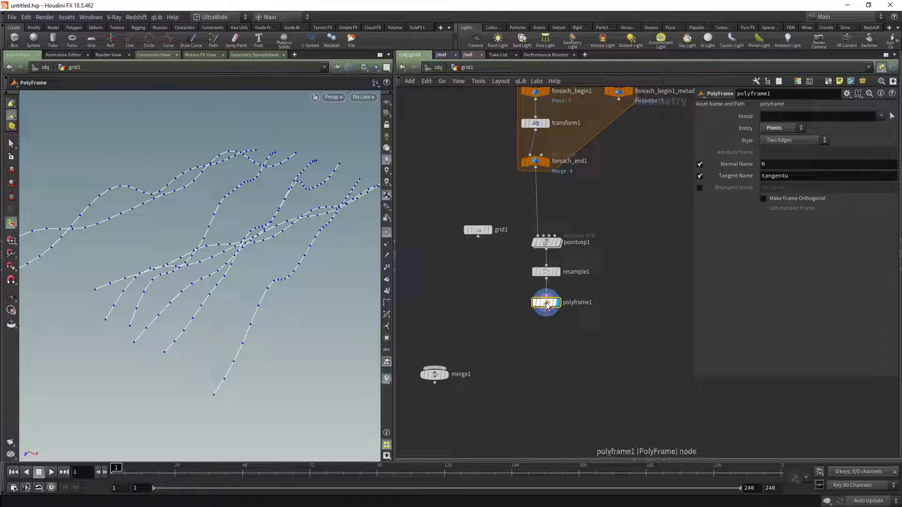
- Attach a Visualize node to polyframe1's output, below and beside it, and select it to show its parameters
{"action": "key", "text": "x"}
{"action": "left_click", "coordinate": [549, 311]}
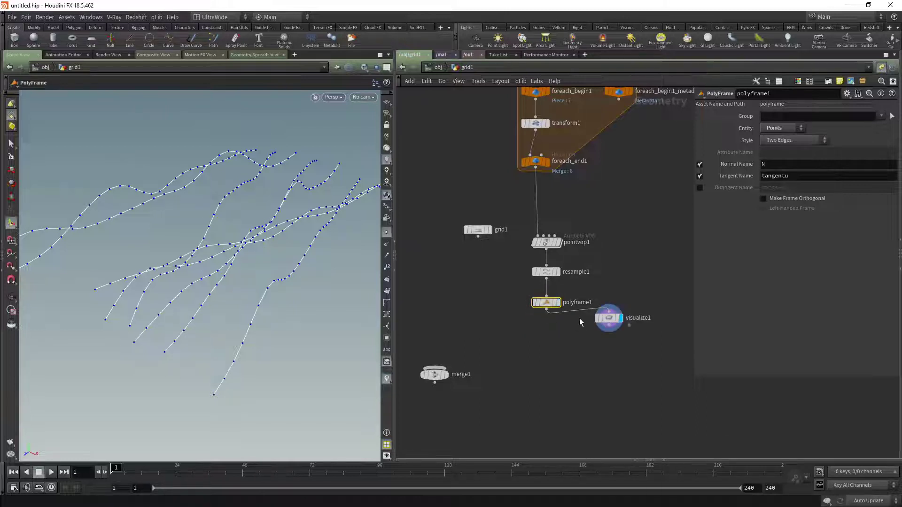
{"action": "left_click", "coordinate": [608, 335]}
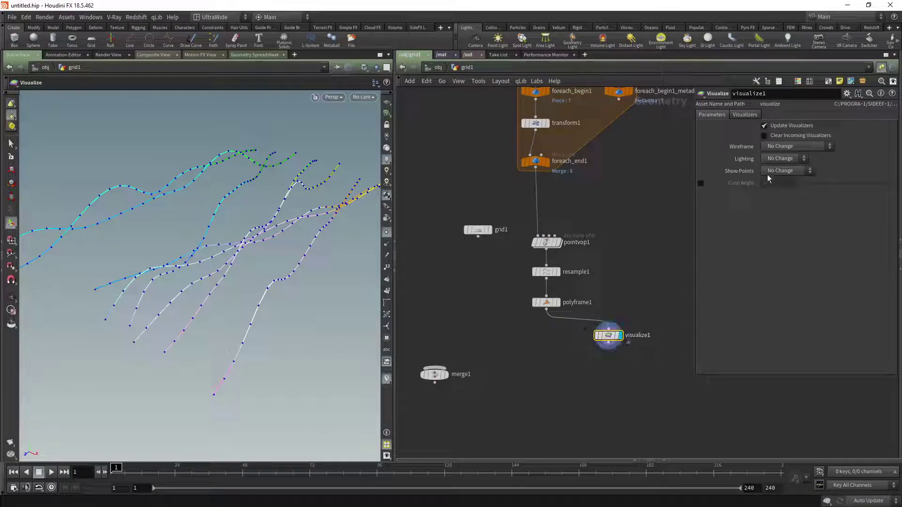
- Set visualize1's visualizer type to Marker with Vector style, and enable its arrow tips
{"action": "left_click", "coordinate": [751, 115]}
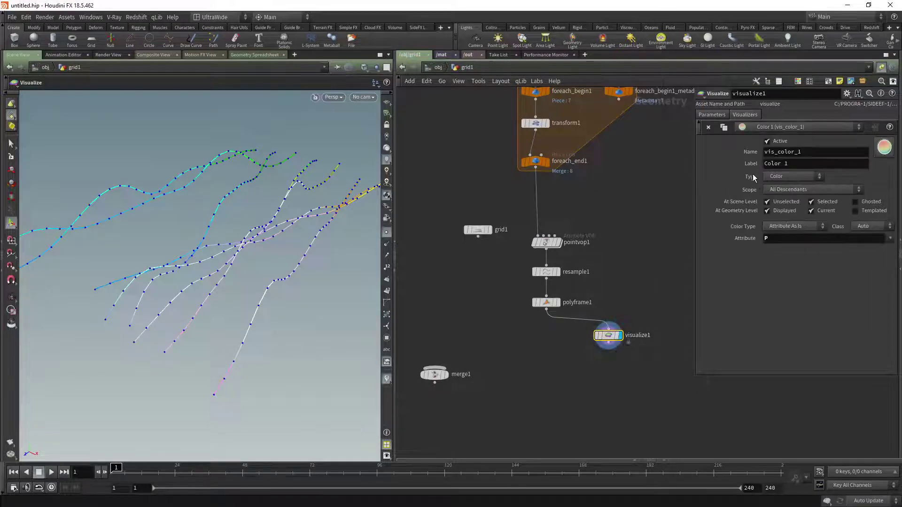
{"action": "left_click", "coordinate": [780, 179]}
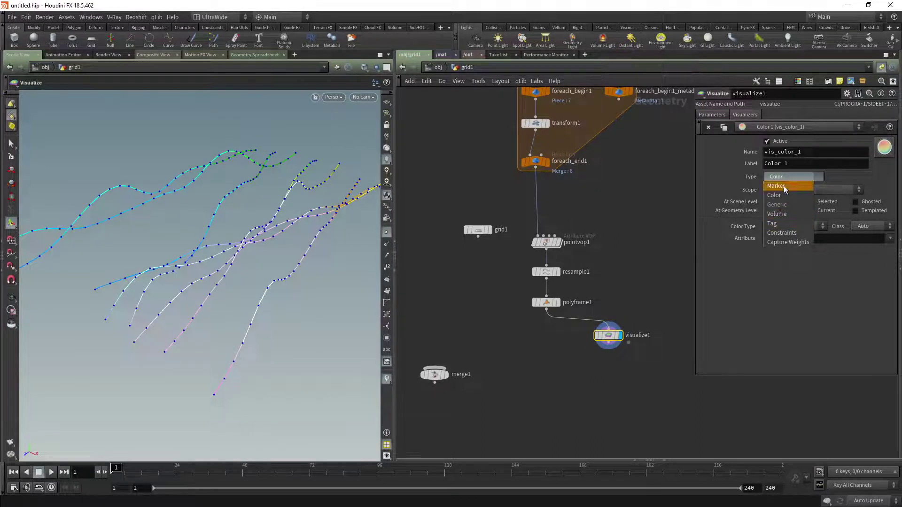
{"action": "left_click", "coordinate": [783, 186]}
{"action": "left_click", "coordinate": [778, 227]}
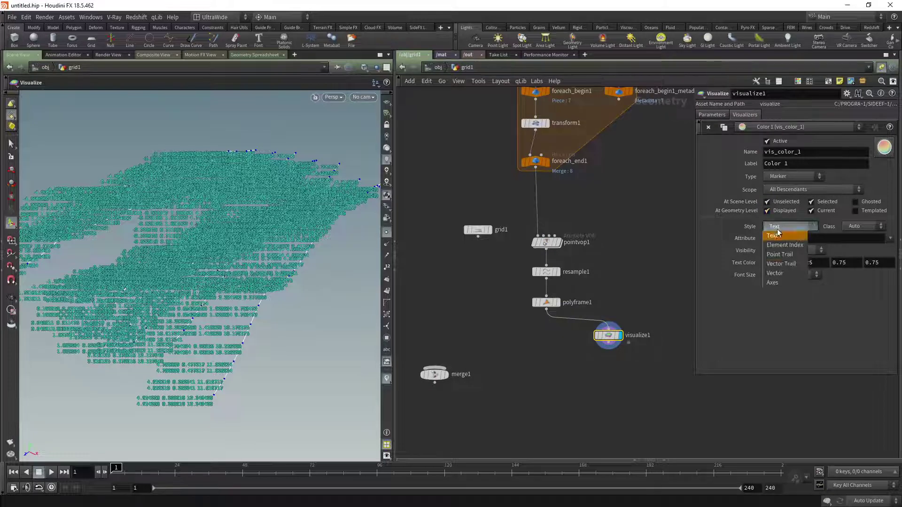
{"action": "left_click", "coordinate": [775, 274]}
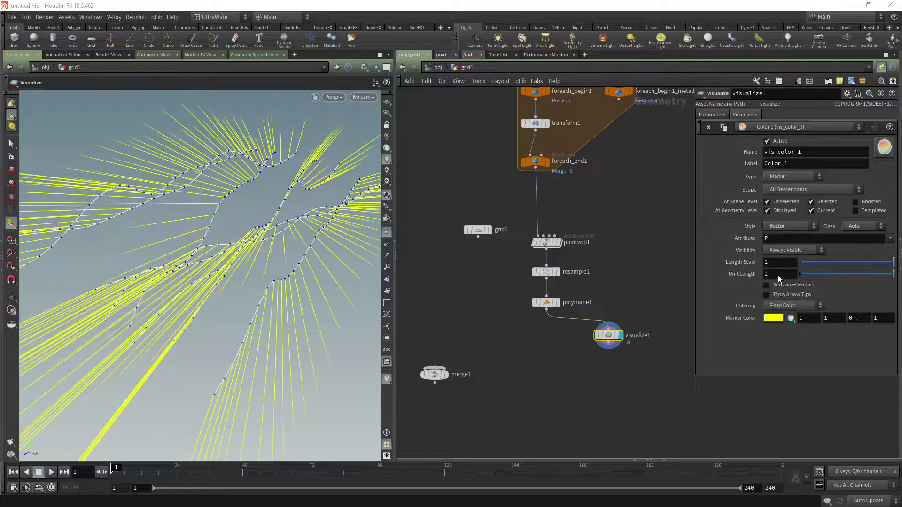
{"action": "left_click", "coordinate": [783, 295]}
{"action": "key", "text": "Escape"}
{"action": "left_click_drag", "start_coordinate": [266, 207], "coordinate": [256, 240]}
{"action": "key", "text": "Return"}
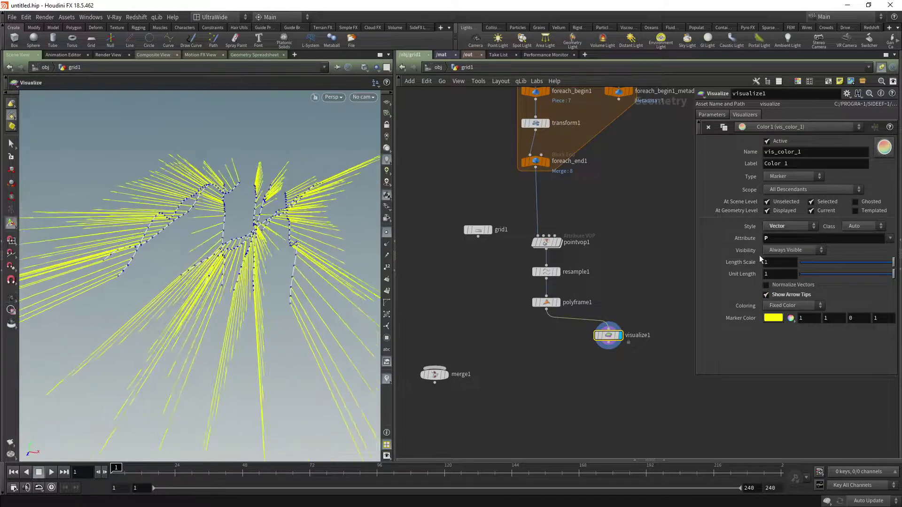
- Set the visualizer's attribute to N and inspect the normals along the curves
{"action": "left_click", "coordinate": [775, 239]}
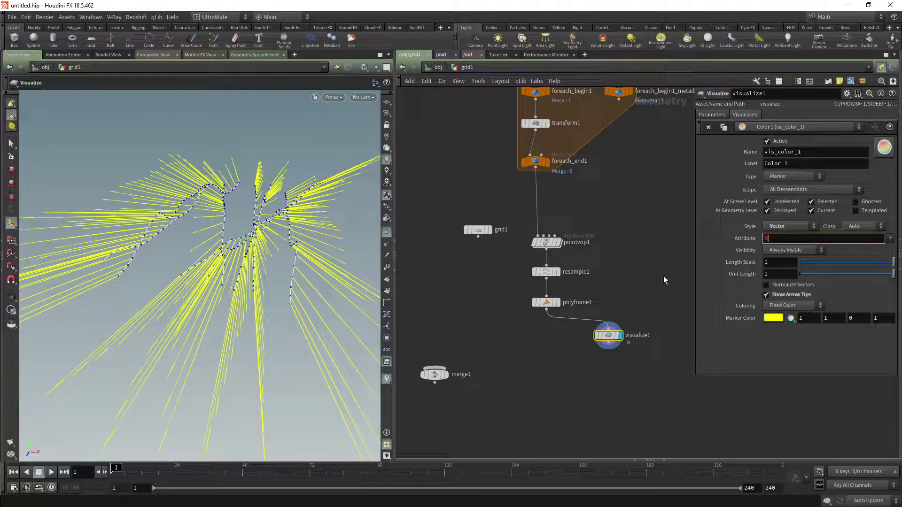
{"action": "type", "text": "N"}
{"action": "key", "text": "Return"}
{"action": "left_click_drag", "start_coordinate": [275, 223], "coordinate": [297, 248], "text": "alt"}
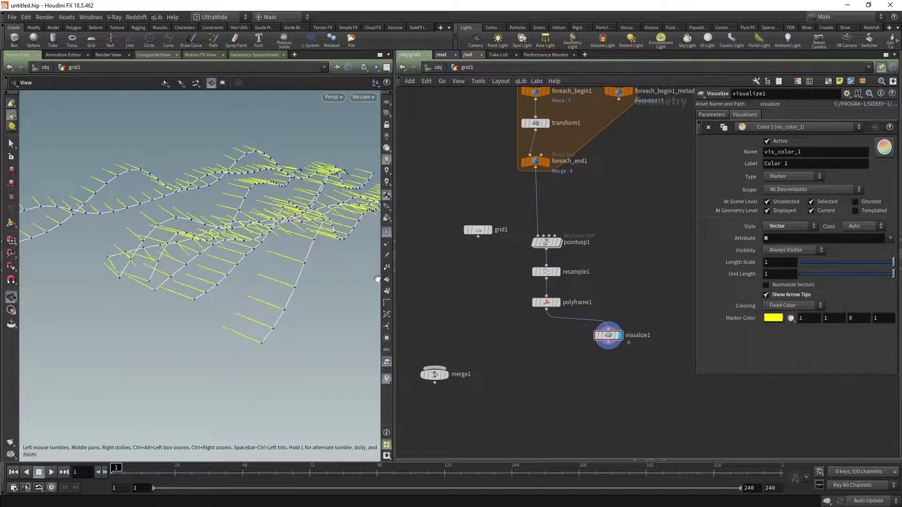
- On polyframe1, set the tangent name to v and enable the bitangent with the name up
{"action": "left_click", "coordinate": [545, 302]}
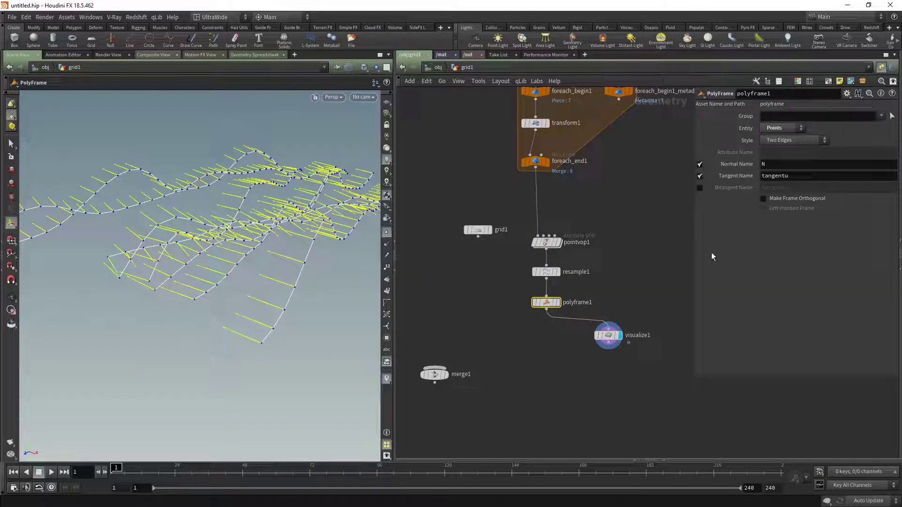
{"action": "double_click", "coordinate": [793, 177]}
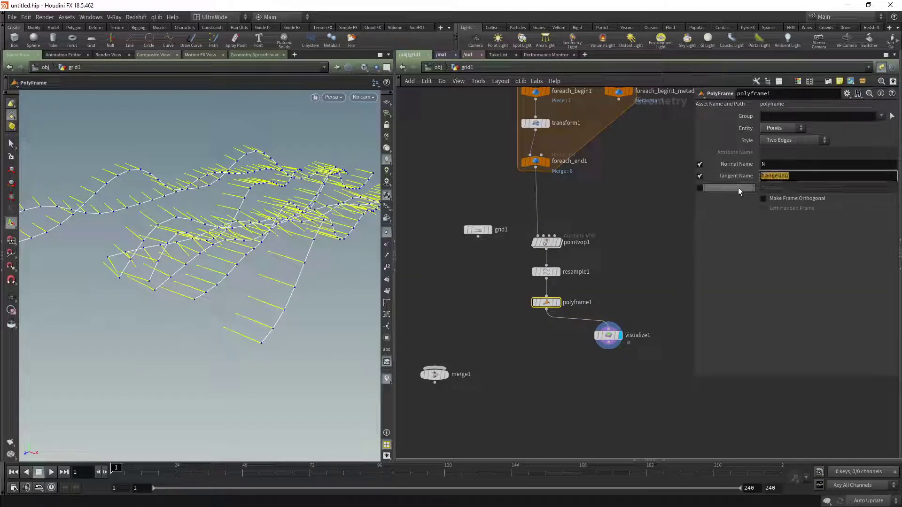
{"action": "key", "text": "Return"}
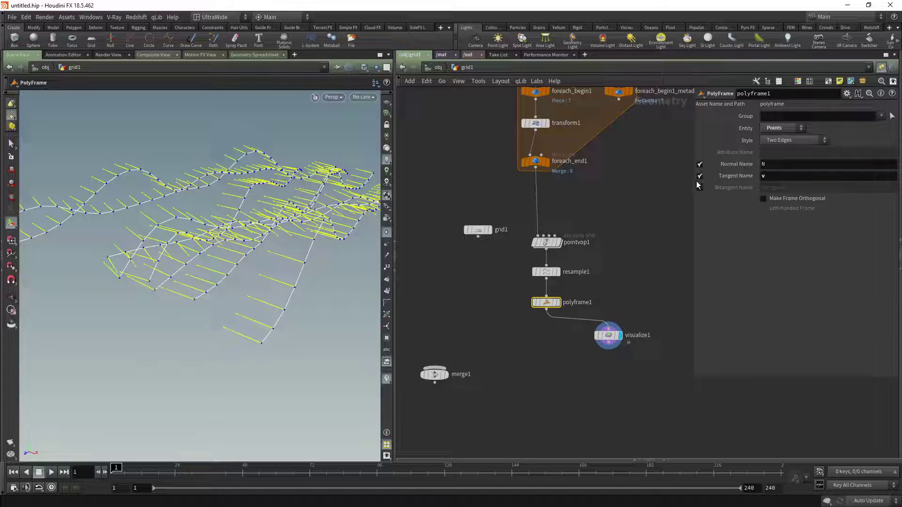
{"action": "left_click", "coordinate": [700, 189]}
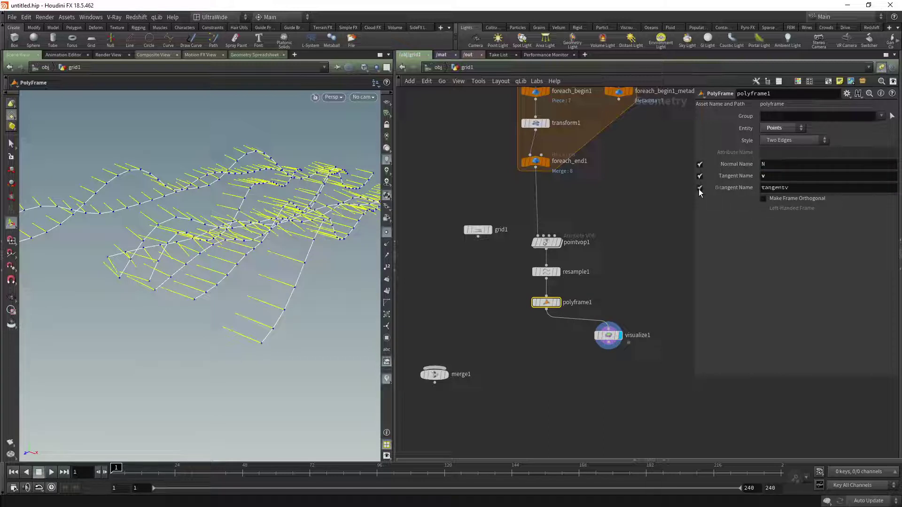
{"action": "double_click", "coordinate": [804, 188]}
{"action": "type", "text": "up"}
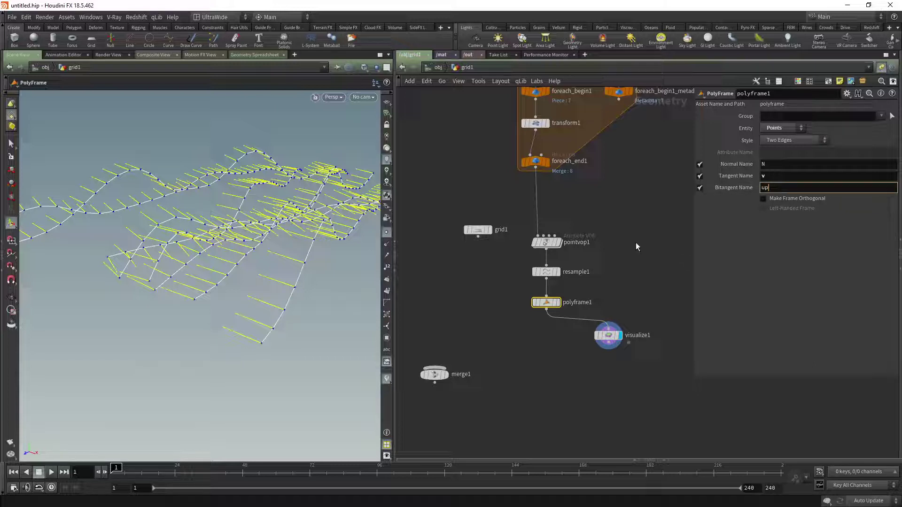
{"action": "key", "text": "Return"}
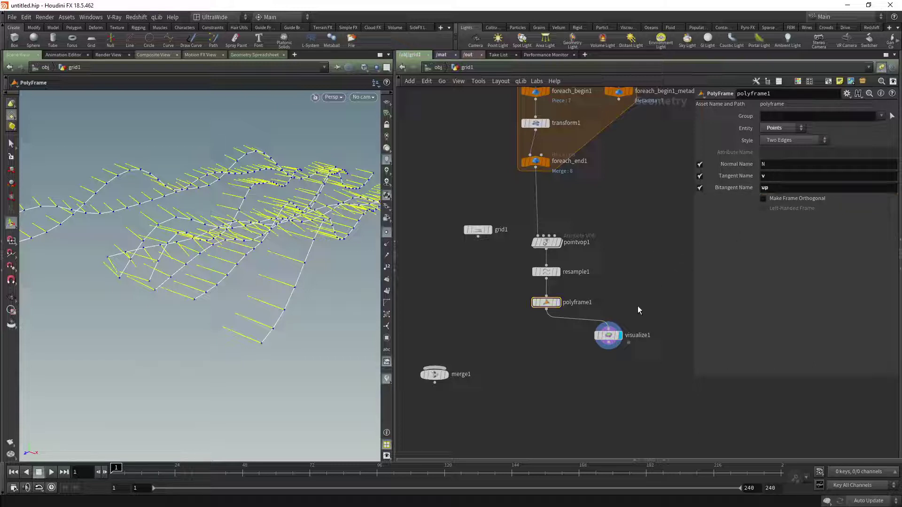
- Set visualize1's attribute to v and inspect the tangent vectors along the curves up close
{"action": "left_click", "coordinate": [609, 335]}
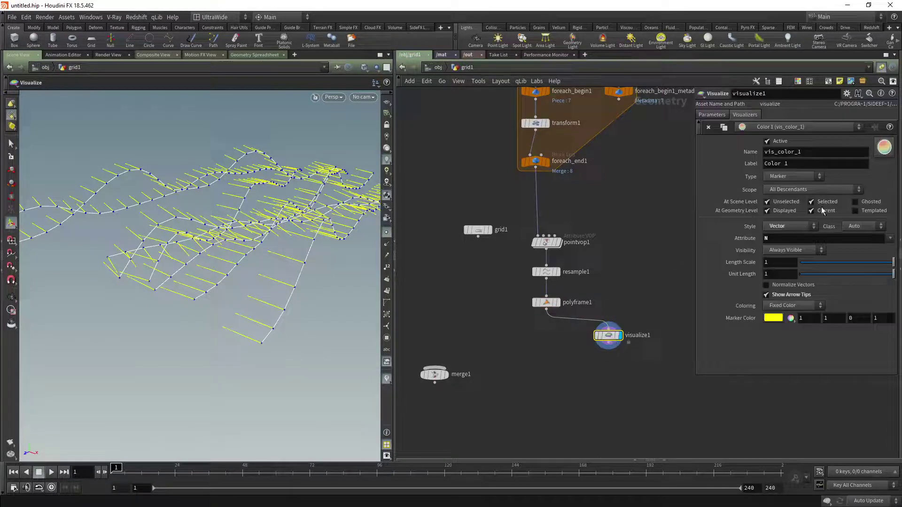
{"action": "double_click", "coordinate": [775, 238]}
{"action": "type", "text": "v"}
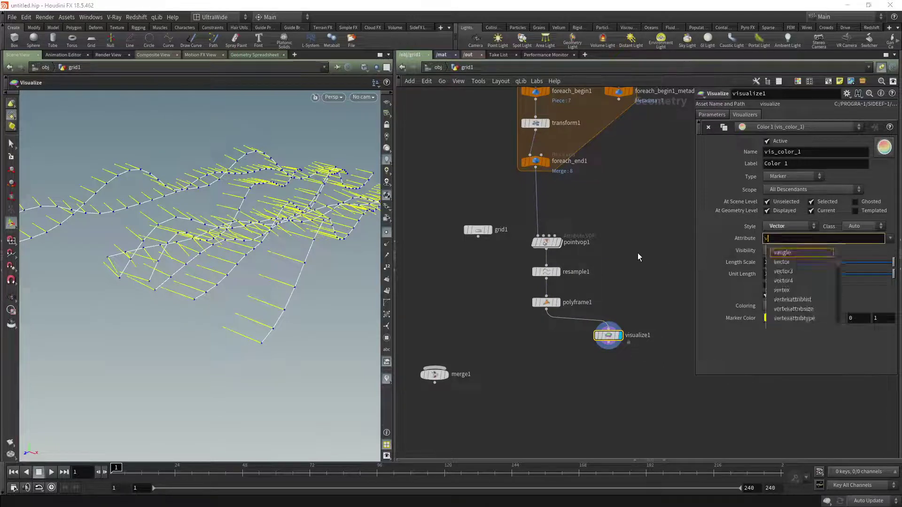
{"action": "key", "text": "Return"}
{"action": "left_click_drag", "start_coordinate": [296, 209], "coordinate": [307, 217], "text": "alt"}
{"action": "right_click_drag", "start_coordinate": [308, 217], "coordinate": [299, 267], "text": "alt"}
{"action": "left_click_drag", "start_coordinate": [299, 268], "coordinate": [260, 249]}
{"action": "key", "text": "Return"}
- Review the node chain and line1's parameters, and examine which way the tangents point at the line ends
{"action": "middle_click_drag", "start_coordinate": [658, 178], "coordinate": [627, 315]}
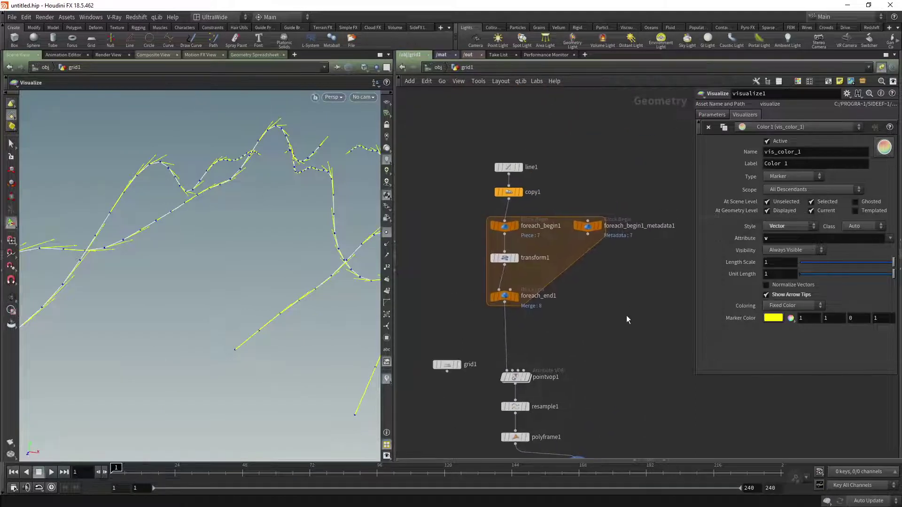
{"action": "middle_click_drag", "start_coordinate": [606, 286], "coordinate": [633, 179]}
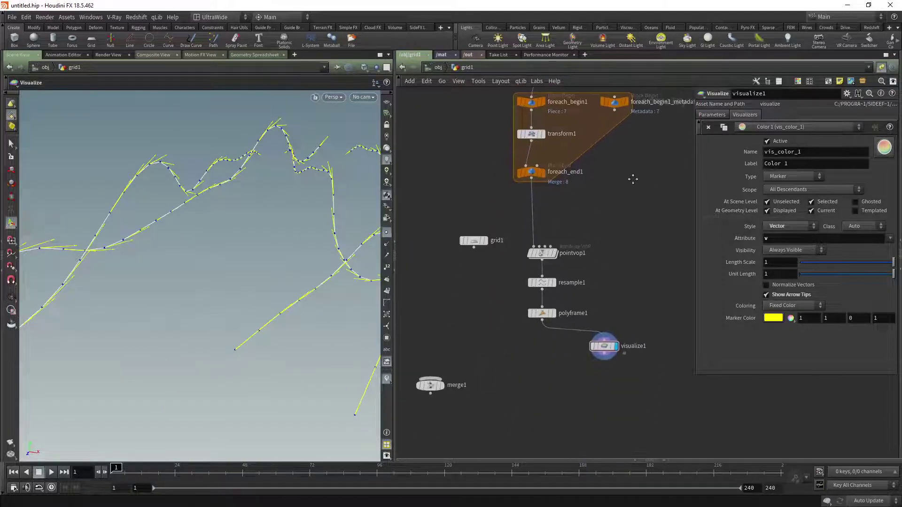
{"action": "middle_click_drag", "start_coordinate": [641, 226], "coordinate": [611, 351]}
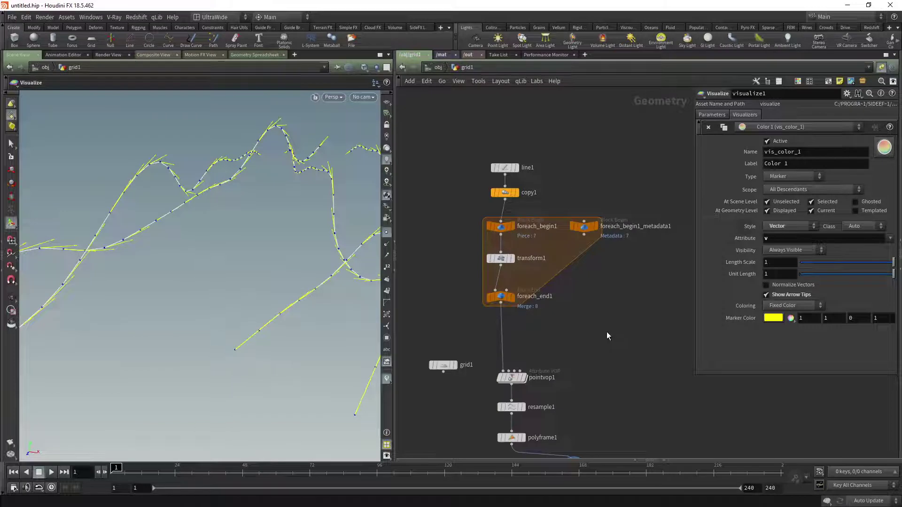
{"action": "left_click", "coordinate": [505, 168]}
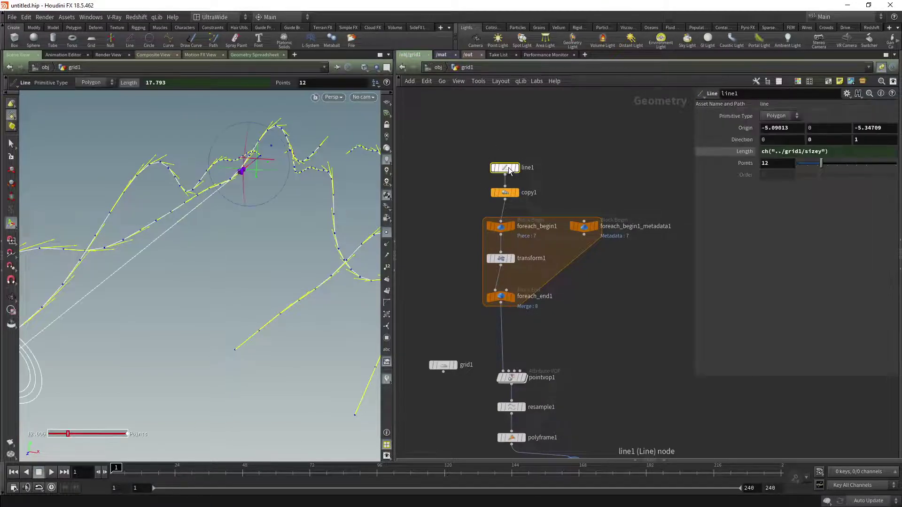
{"action": "middle_click_drag", "start_coordinate": [628, 346], "coordinate": [635, 247]}
{"action": "right_click_drag", "start_coordinate": [282, 249], "coordinate": [260, 262], "text": "alt"}
{"action": "middle_click_drag", "start_coordinate": [271, 267], "coordinate": [242, 286], "text": "alt"}
{"action": "left_click_drag", "start_coordinate": [242, 286], "coordinate": [253, 293]}
{"action": "middle_click_drag", "start_coordinate": [256, 288], "coordinate": [239, 279], "text": "alt"}
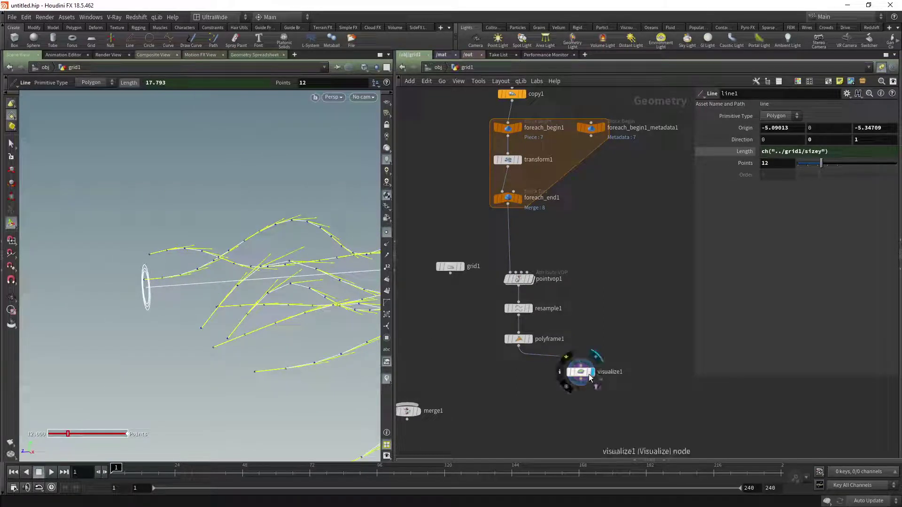
- Move visualize1 lower and insert a Point Wrangle on the wire between polyframe1 and visualize1
{"action": "left_click_drag", "start_coordinate": [582, 376], "coordinate": [577, 402]}
{"action": "key", "text": "Tab"}
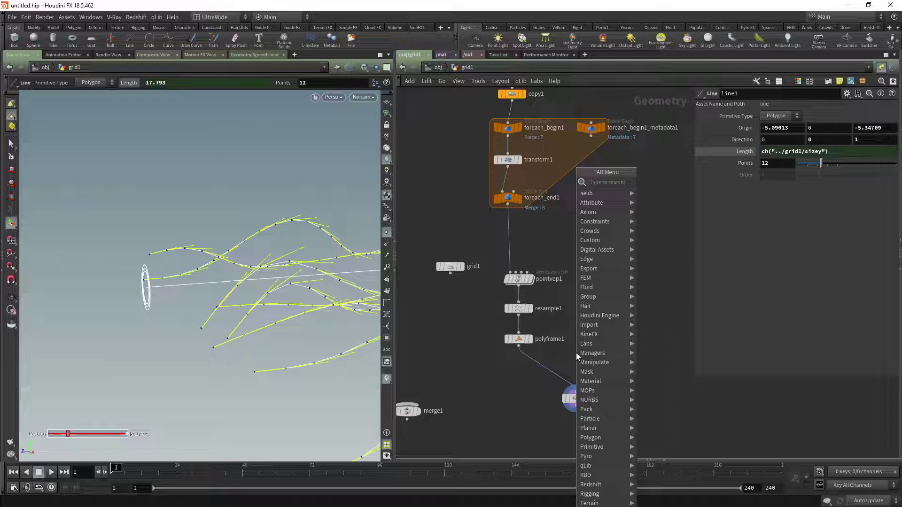
{"action": "type", "text": "pw"}
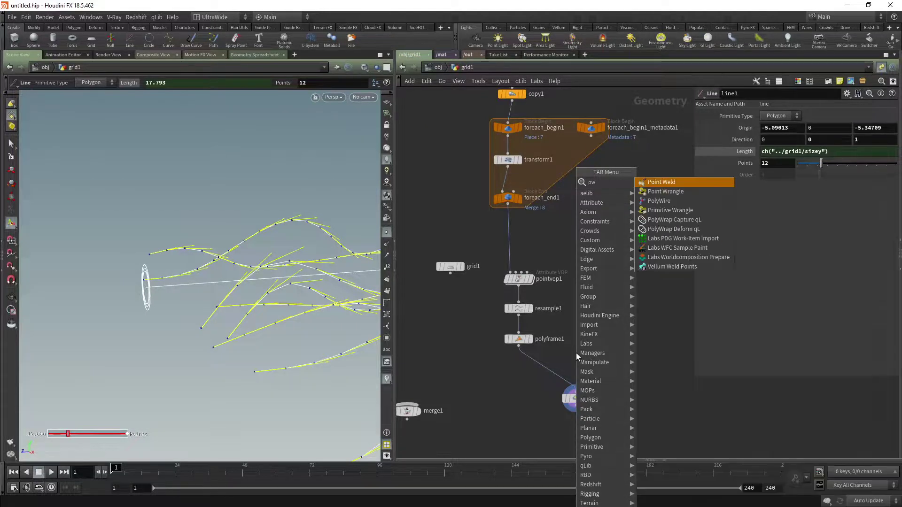
{"action": "left_click", "coordinate": [669, 193]}
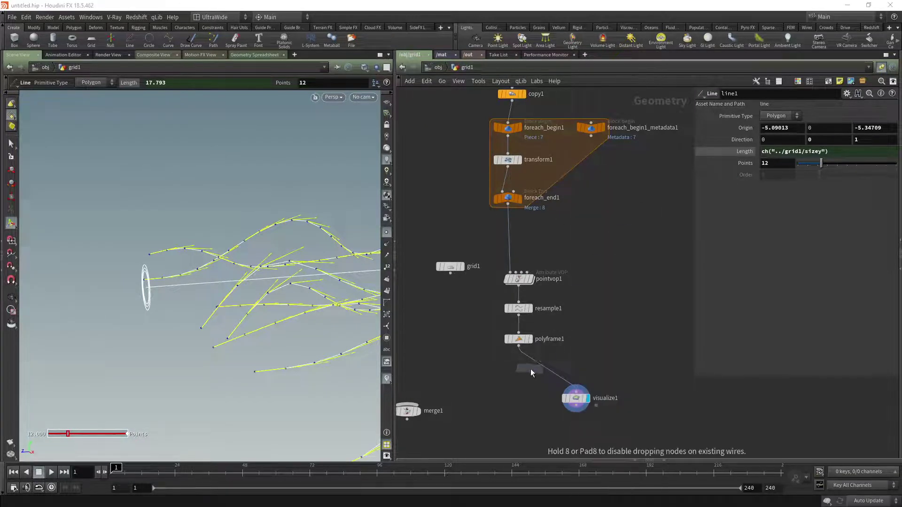
{"action": "left_click", "coordinate": [528, 354]}
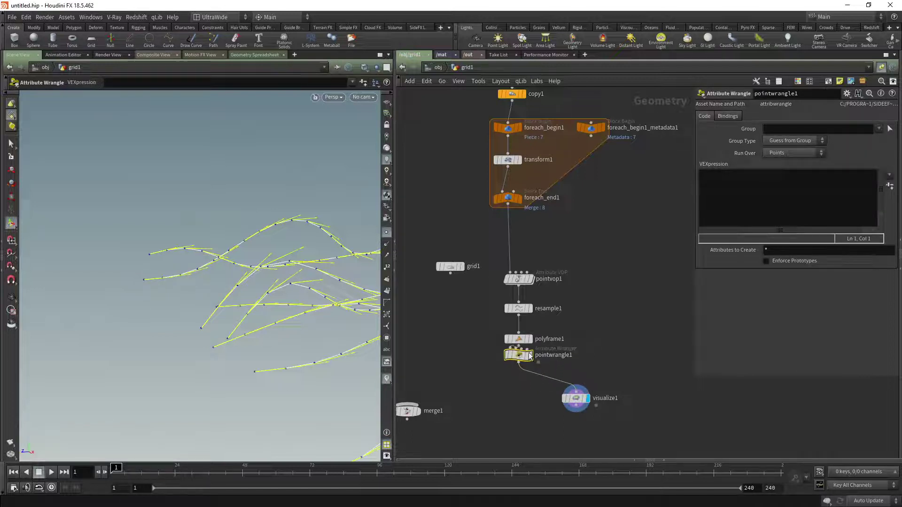
- Enter the VEX expression v@v=-v@v; in pointwrangle1 and inspect the vector directions from another angle
{"action": "left_click", "coordinate": [726, 179]}
{"action": "type", "text": "v"}
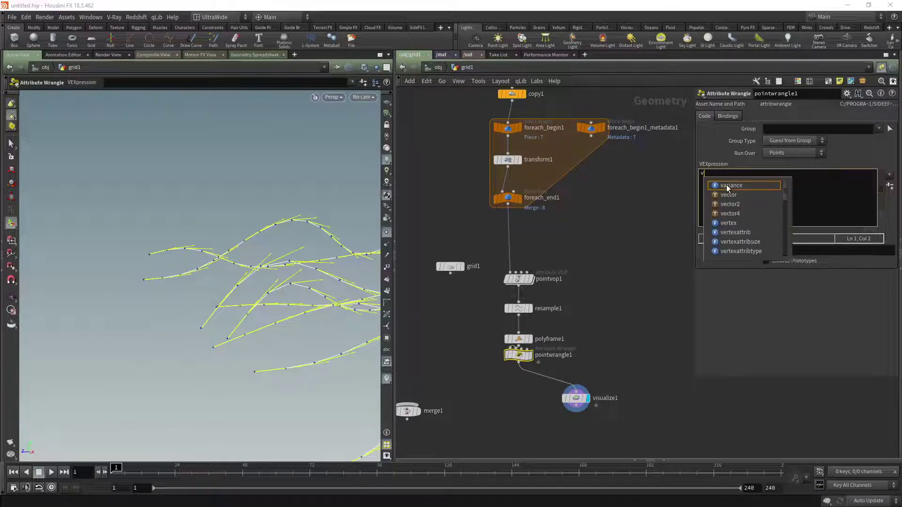
{"action": "type", "text": "@V"}
{"action": "key", "text": "BackSpace"}
{"action": "type", "text": "v-"}
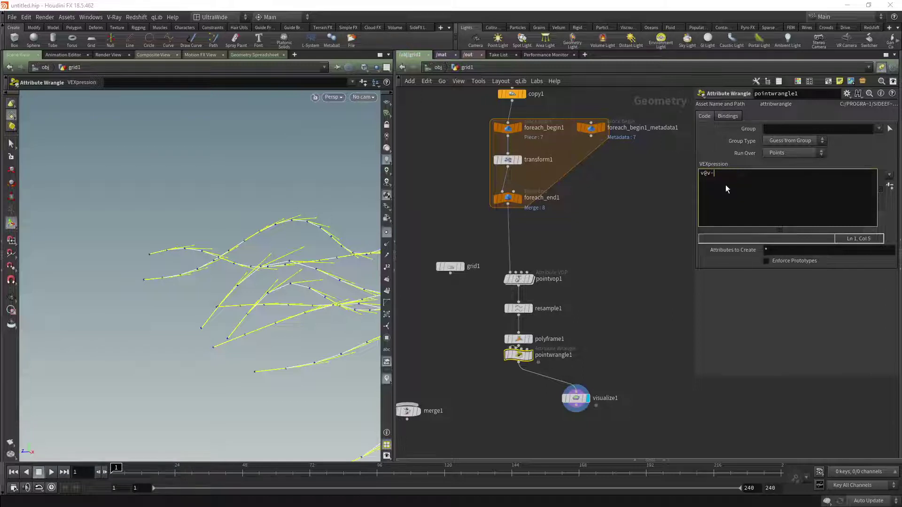
{"action": "key", "text": "BackSpace"}
{"action": "type", "text": "="}
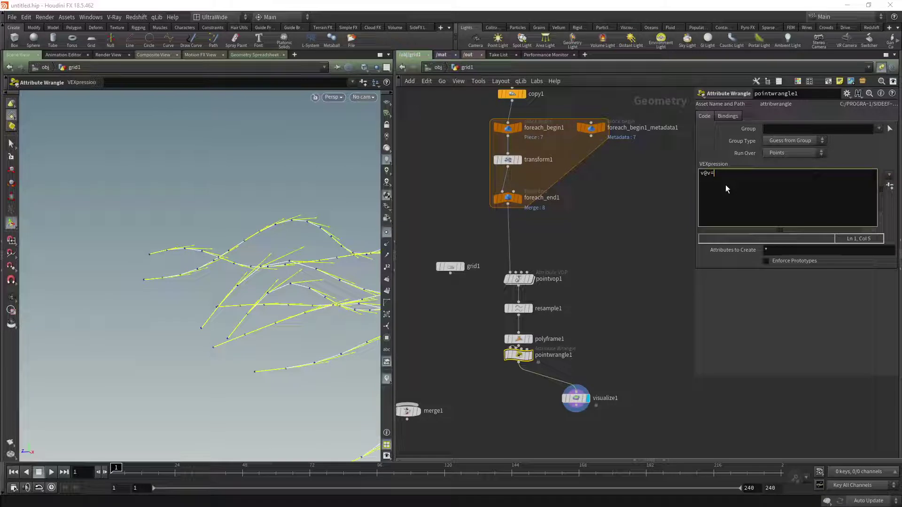
{"action": "type", "text": "-v@v;"}
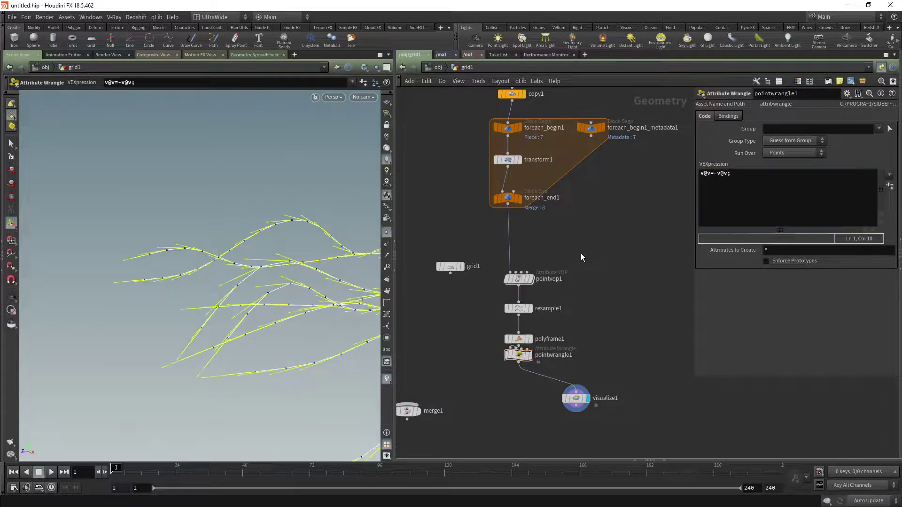
{"action": "key", "text": "Escape"}
{"action": "left_click_drag", "start_coordinate": [228, 288], "coordinate": [305, 297]}
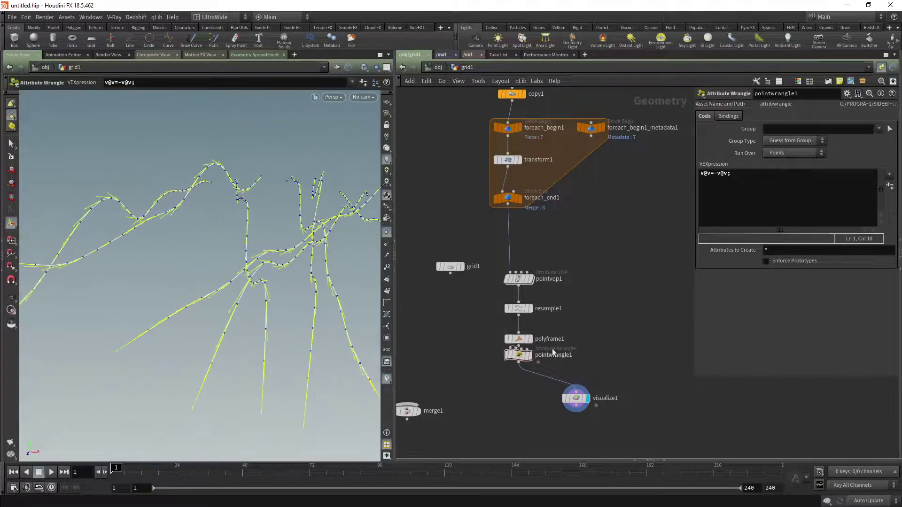
- Move pointvop1, resample1, polyframe1 and pointwrangle1 up into a compact column below foreach_end1
{"action": "left_click_drag", "start_coordinate": [520, 282], "coordinate": [510, 244]}
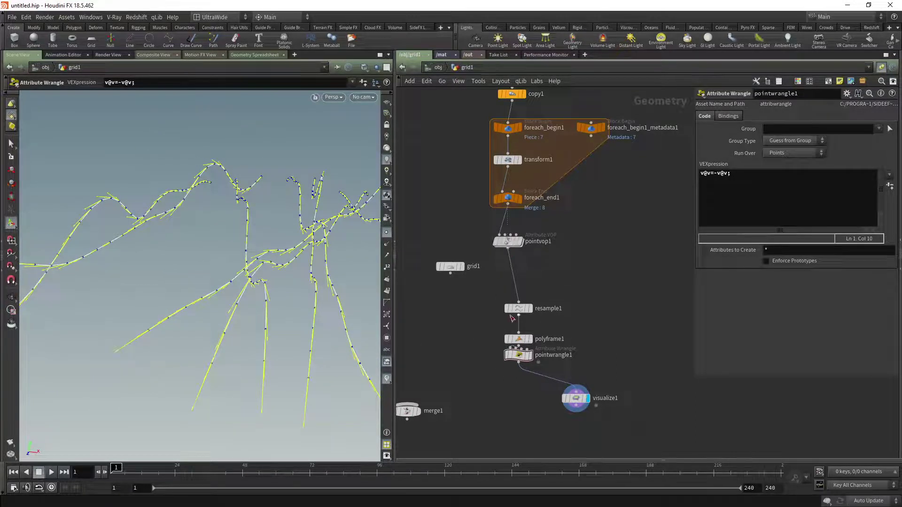
{"action": "left_click_drag", "start_coordinate": [519, 312], "coordinate": [512, 274]}
{"action": "left_click_drag", "start_coordinate": [519, 340], "coordinate": [516, 298]}
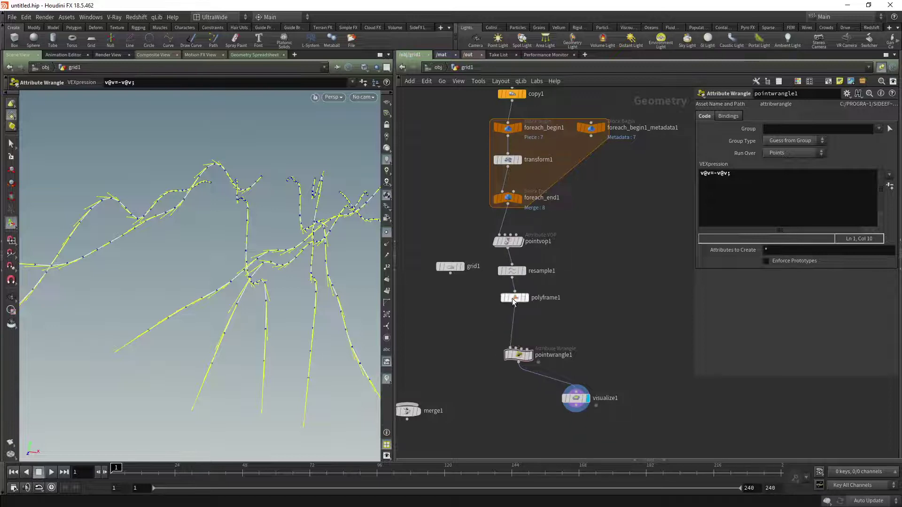
{"action": "left_click_drag", "start_coordinate": [531, 362], "coordinate": [526, 328]}
- Display pointwrangle1 briefly, return the display to visualize1, select it, and inspect the vectors from another angle
{"action": "left_click", "coordinate": [528, 327]}
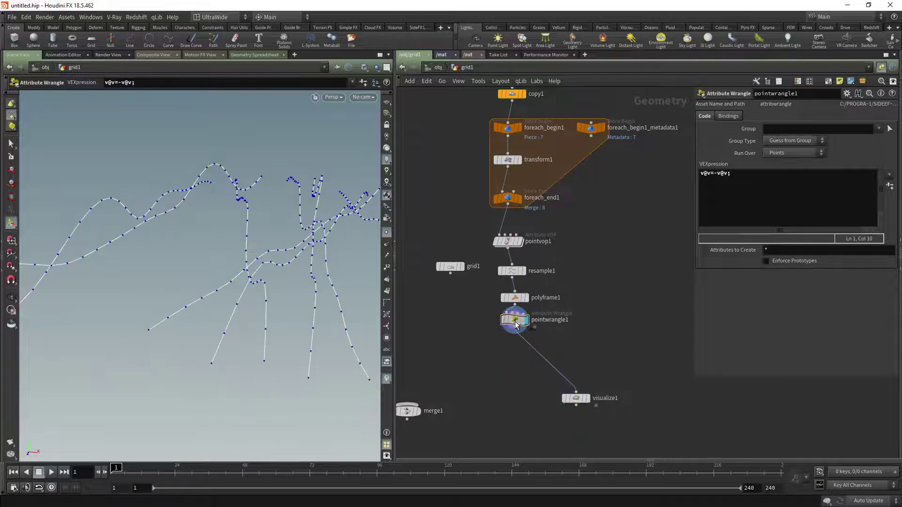
{"action": "left_click", "coordinate": [587, 399]}
{"action": "left_click", "coordinate": [575, 398]}
{"action": "left_click_drag", "start_coordinate": [311, 302], "coordinate": [480, 287]}
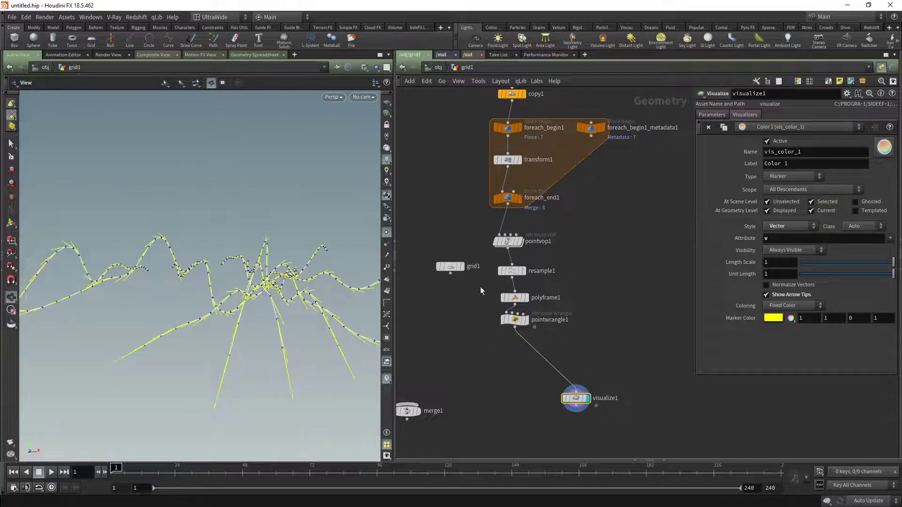
- Move pointwrangle1 between resample1 and polyframe1, insert a copy of it between polyframe1 and visualize1, and select pointwrangle1
{"action": "left_click_drag", "start_coordinate": [515, 321], "coordinate": [576, 287]}
{"action": "left_click_drag", "start_coordinate": [514, 301], "coordinate": [514, 335]}
{"action": "left_click_drag", "start_coordinate": [576, 287], "coordinate": [512, 301]}
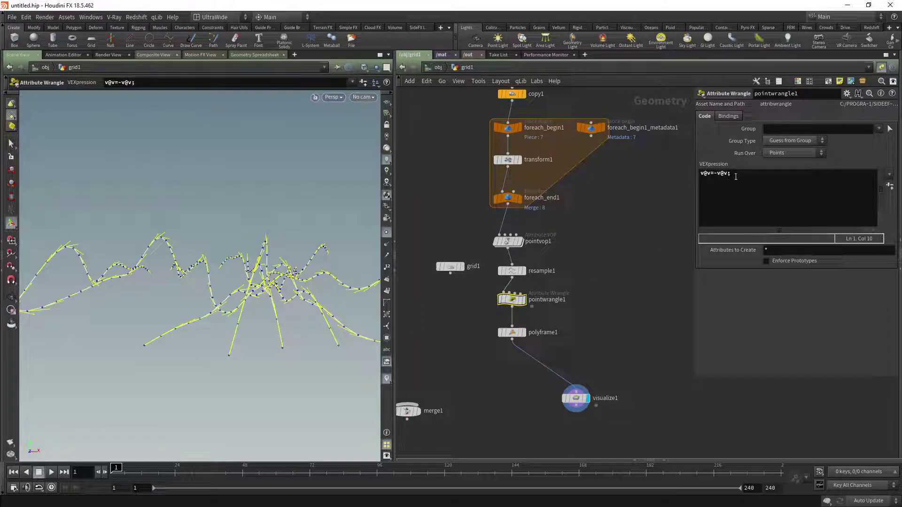
{"action": "left_click_drag", "start_coordinate": [512, 299], "coordinate": [539, 366], "text": "alt"}
{"action": "left_click", "coordinate": [517, 304]}
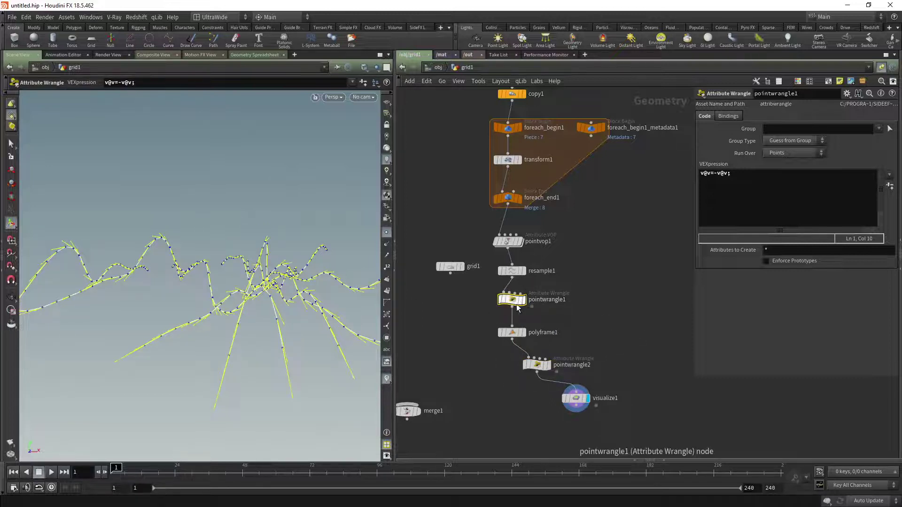
- Replace the VEX expression in pointwrangle1 with v@up = {0,1,0};
{"action": "left_click", "coordinate": [709, 173]}
{"action": "key", "text": "ctrl+a"}
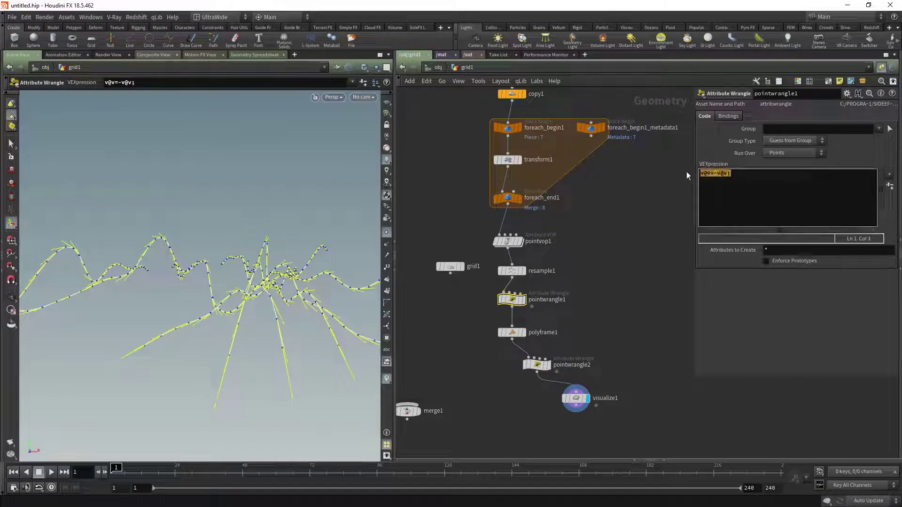
{"action": "type", "text": "v@"}
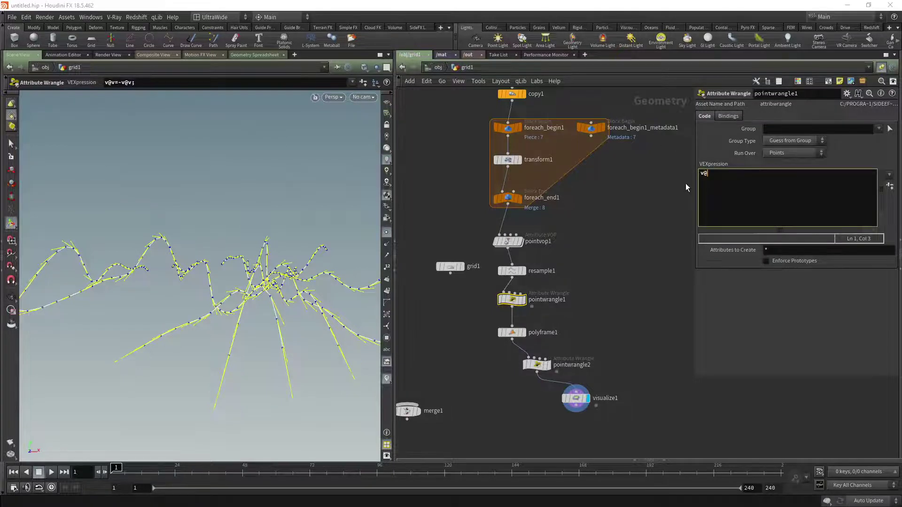
{"action": "type", "text": "up"}
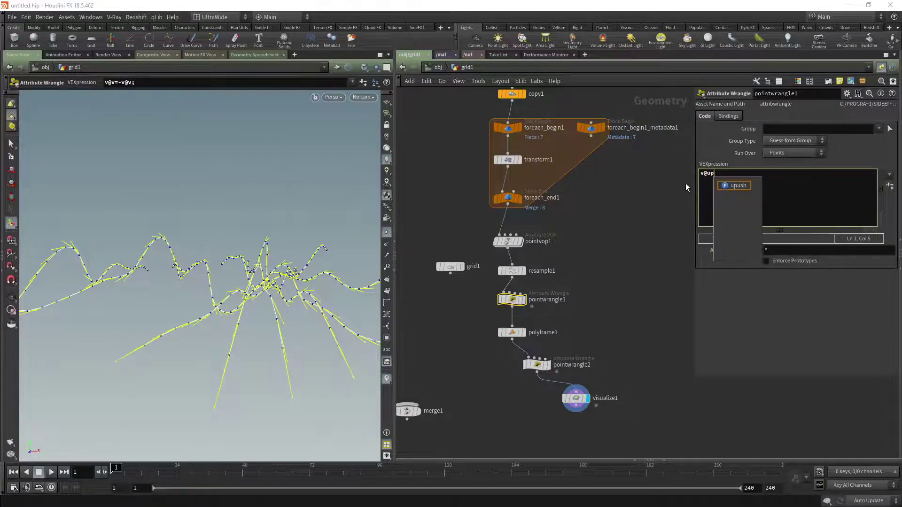
{"action": "type", "text": " = {},"}
{"action": "key", "text": "BackSpace"}
{"action": "type", "text": ";"}
{"action": "left_click", "coordinate": [727, 173]}
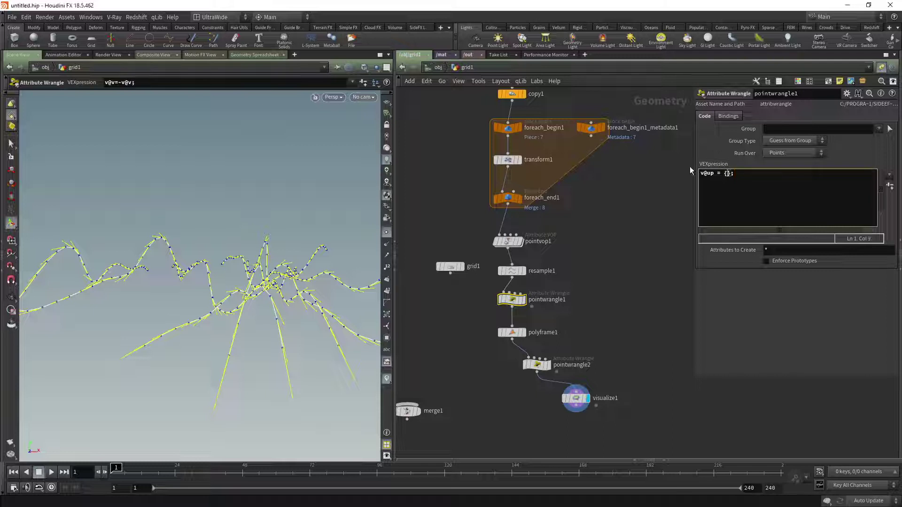
{"action": "type", "text": "0,1,0"}
{"action": "left_click", "coordinate": [602, 209]}
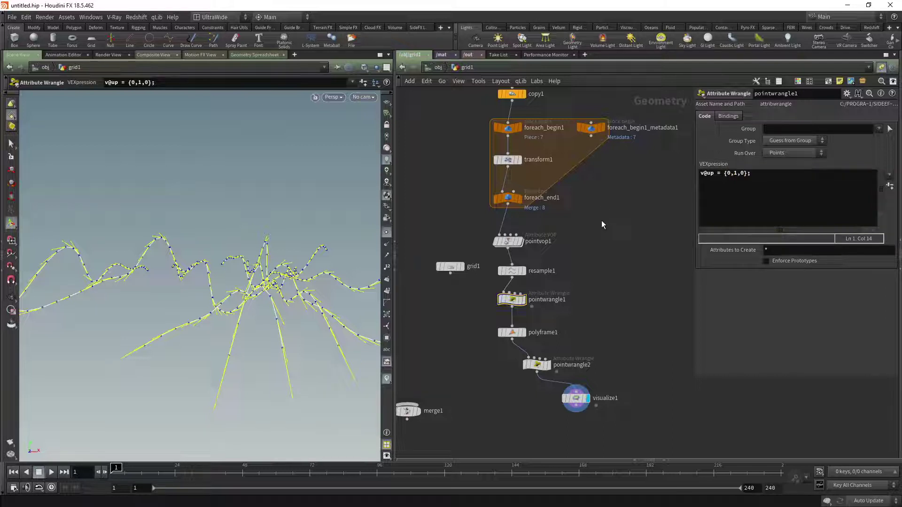
- Enable Make Frame Orthogonal on polyframe1 and return the display to visualize1
{"action": "left_click", "coordinate": [527, 318]}
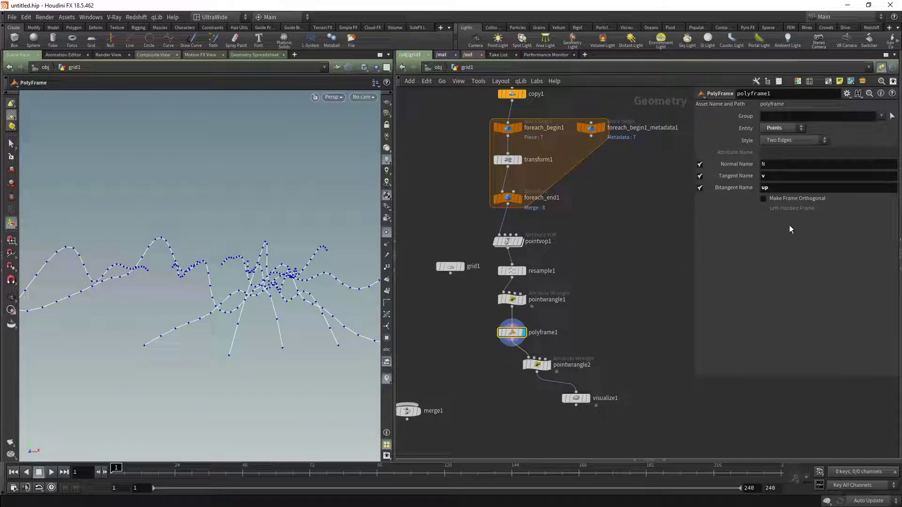
{"action": "left_click", "coordinate": [763, 199]}
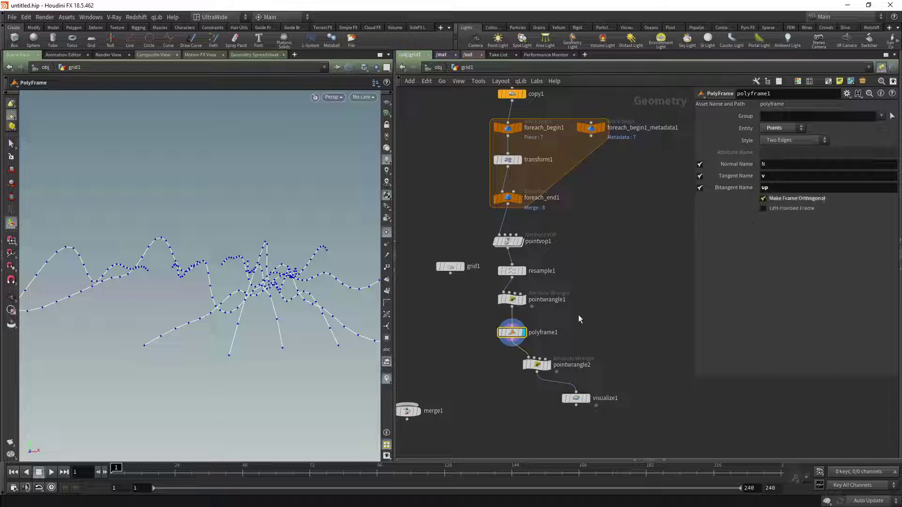
{"action": "left_click", "coordinate": [587, 398]}
- Set the visualize1 vector marker to show the up attribute and inspect the vectors from another angle
{"action": "mouse_move", "coordinate": [245, 302]}
{"action": "left_mouse_down", "text": "alt"}
{"action": "mouse_move", "coordinate": [238, 294]}
{"action": "mouse_move", "coordinate": [253, 306]}
{"action": "left_mouse_up", "text": "alt"}
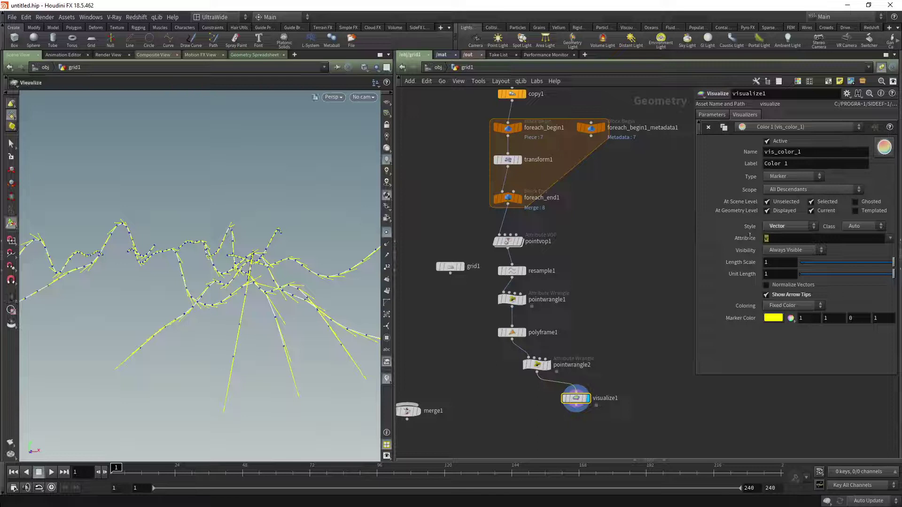
{"action": "type", "text": "up"}
{"action": "key", "text": "Return"}
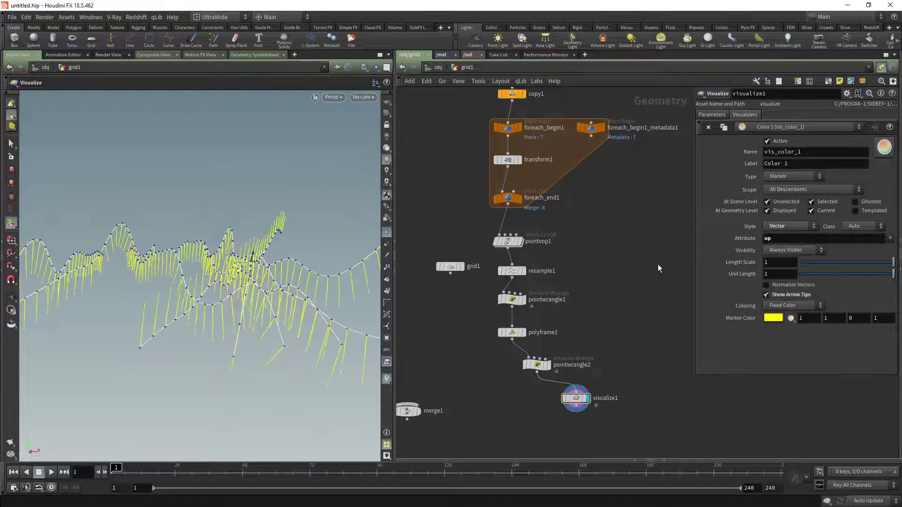
{"action": "mouse_move", "coordinate": [293, 277]}
{"action": "left_mouse_down", "text": "alt"}
{"action": "mouse_move", "coordinate": [175, 270]}
{"action": "mouse_move", "coordinate": [278, 269]}
{"action": "left_mouse_up", "text": "alt"}
- Add a second line v@up=-v@up; to the VEX expression in pointwrangle2 and inspect the vectors in the viewport
{"action": "left_click", "coordinate": [537, 364]}
{"action": "left_click", "coordinate": [744, 178]}
{"action": "key", "text": "ctrl+a"}
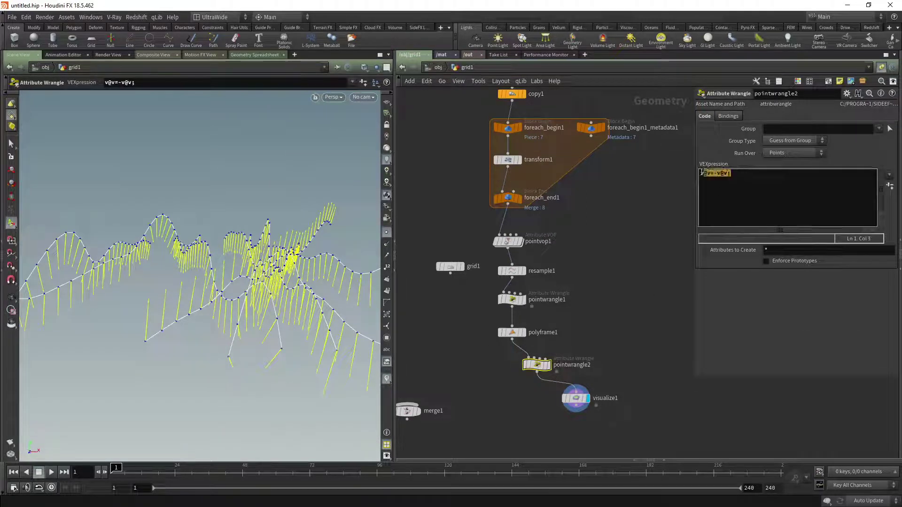
{"action": "left_click", "coordinate": [731, 174]}
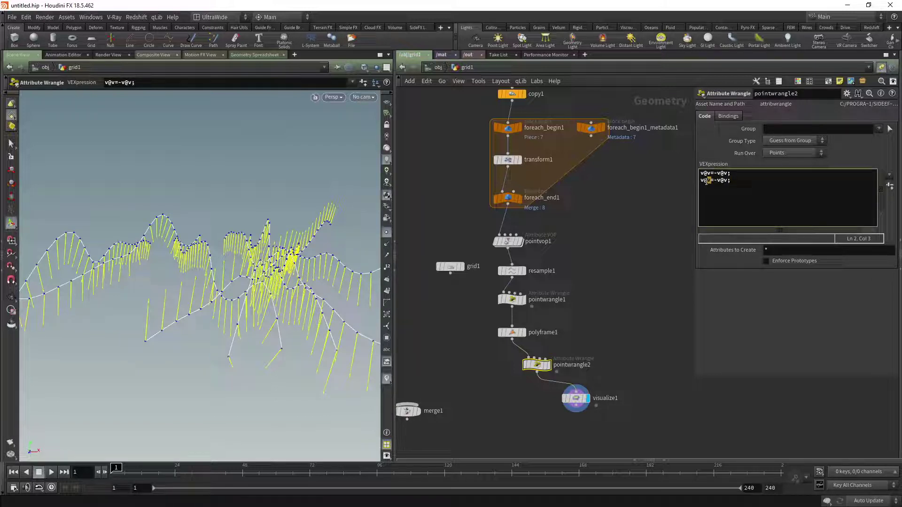
{"action": "type", "text": "p"}
{"action": "left_click_drag", "start_coordinate": [731, 180], "coordinate": [728, 181]}
{"action": "type", "text": "up"}
{"action": "left_click", "coordinate": [650, 241]}
{"action": "left_click_drag", "start_coordinate": [202, 308], "coordinate": [312, 218], "text": "alt"}
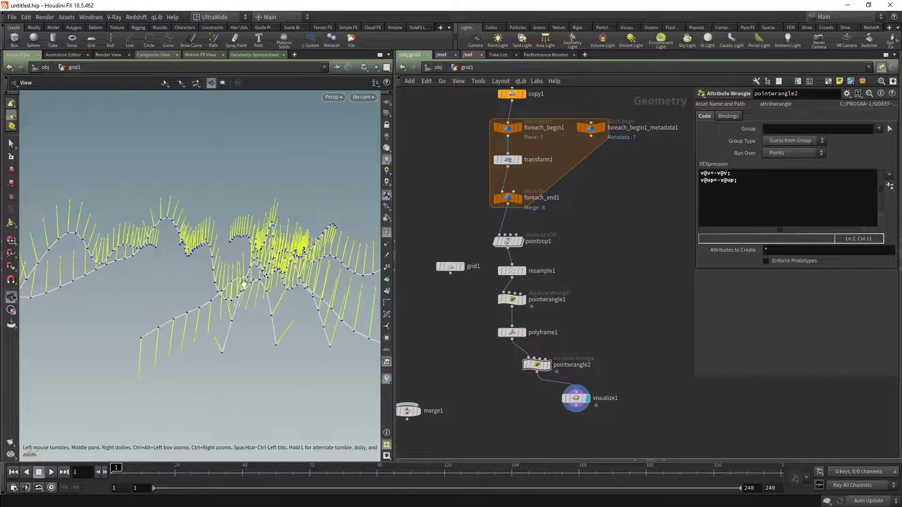
{"action": "key", "text": "Return"}
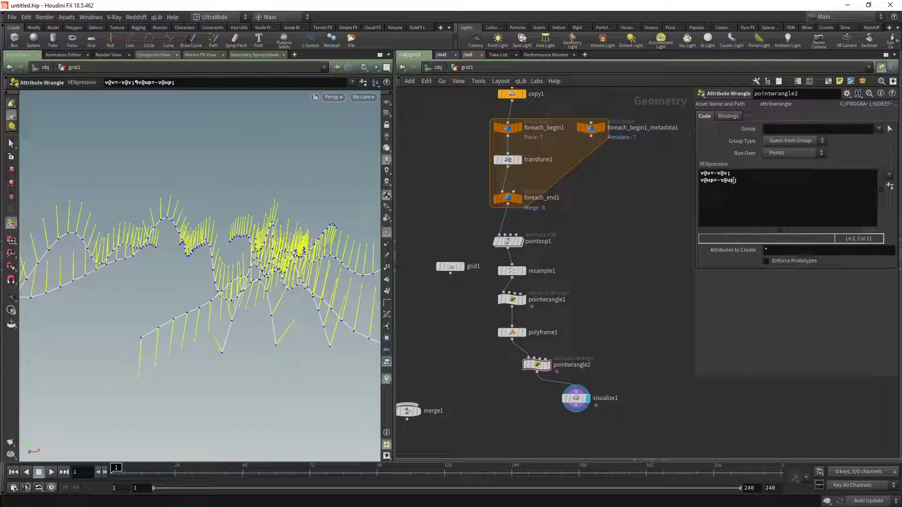
{"action": "left_click", "coordinate": [514, 302]}
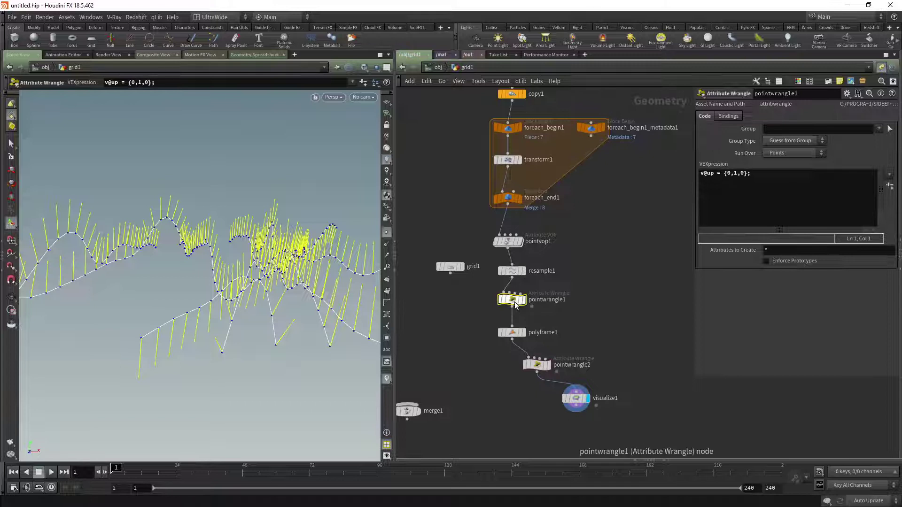
{"action": "key", "text": "Delete"}
{"action": "left_click", "coordinate": [537, 365]}
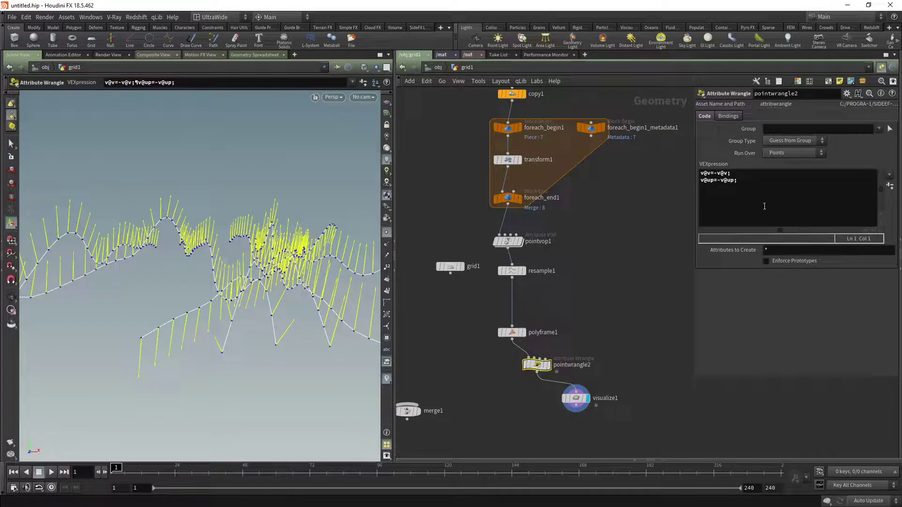
{"action": "key", "text": "ctrl+z"}
{"action": "key", "text": "ctrl+z"}
- Copy v@up = {0,1,0}; from pointwrangle1 into pointwrangle2 as its second line and inspect the up vectors
{"action": "left_click", "coordinate": [512, 300]}
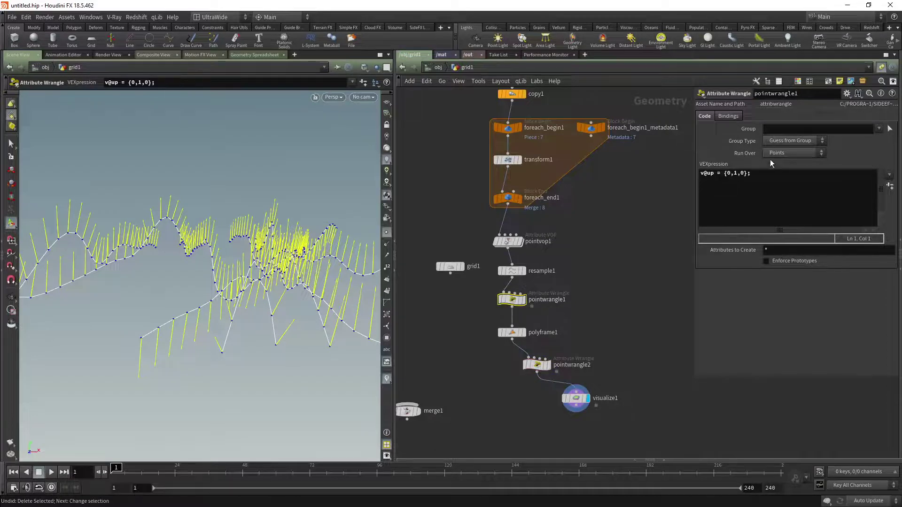
{"action": "left_click_drag", "start_coordinate": [754, 173], "coordinate": [690, 173]}
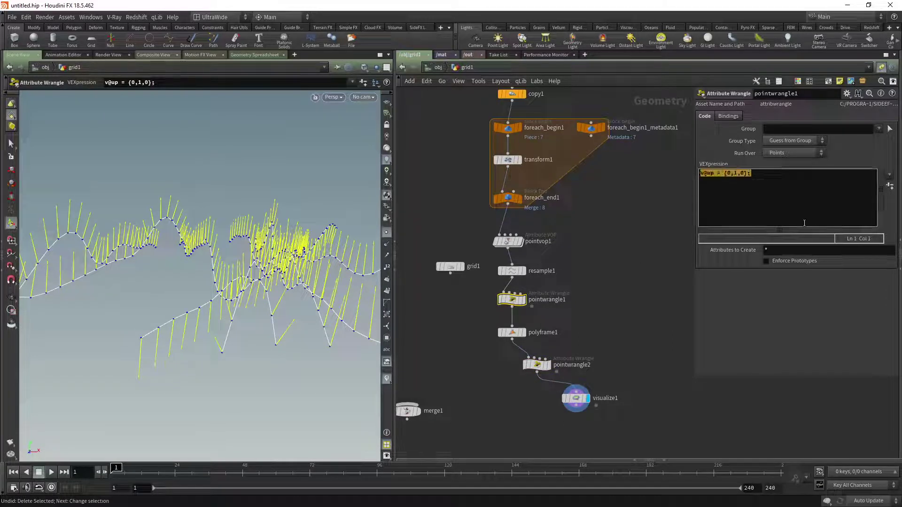
{"action": "left_click", "coordinate": [614, 280]}
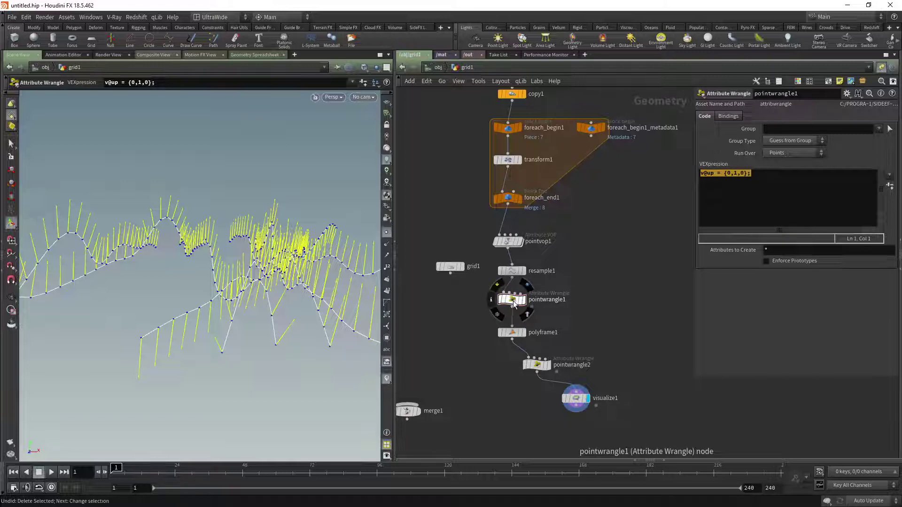
{"action": "left_click_drag", "start_coordinate": [752, 173], "coordinate": [689, 172]}
{"action": "key", "text": "ctrl+c"}
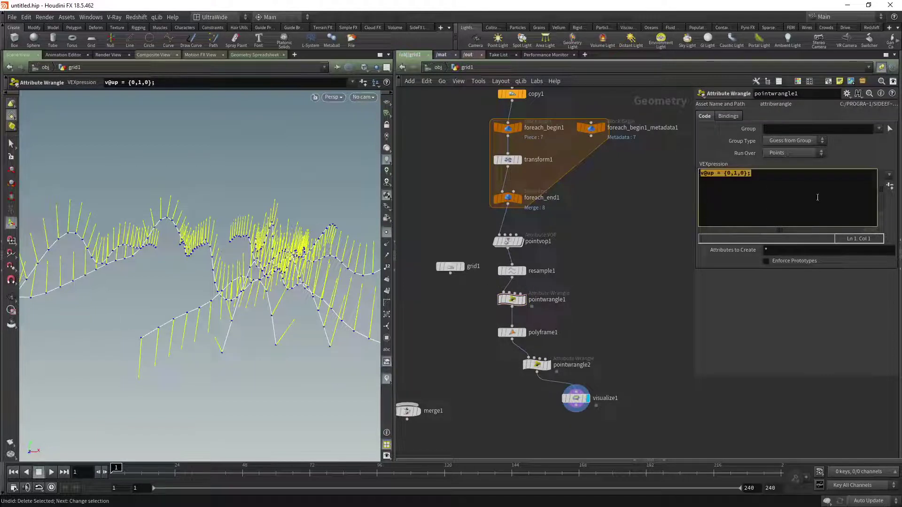
{"action": "left_click", "coordinate": [537, 365]}
{"action": "left_click_drag", "start_coordinate": [744, 183], "coordinate": [698, 182]}
{"action": "key", "text": "ctrl+v"}
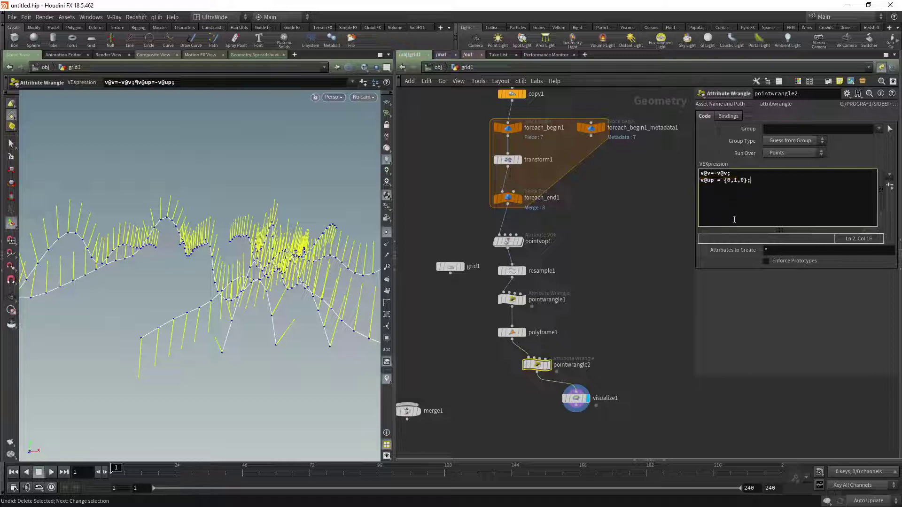
{"action": "left_click", "coordinate": [607, 275]}
{"action": "left_click_drag", "start_coordinate": [240, 260], "coordinate": [180, 264], "text": "alt"}
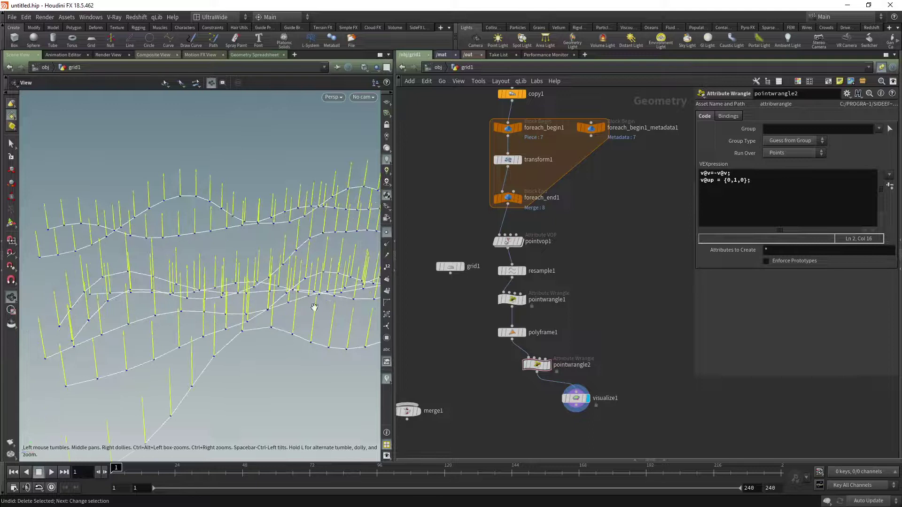
- Display pointwrangle2 briefly, return the display to visualize1, and set its marker attribute to v
{"action": "left_click", "coordinate": [550, 368]}
{"action": "left_click", "coordinate": [548, 367]}
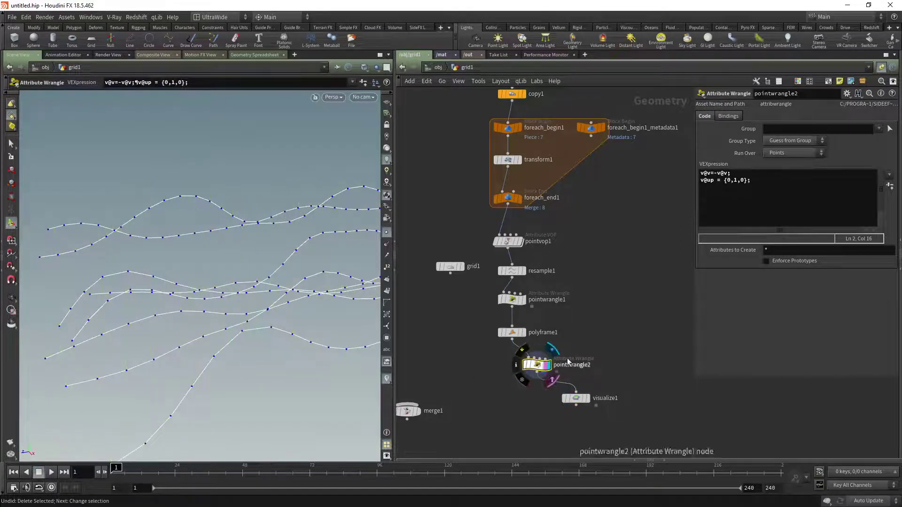
{"action": "left_click", "coordinate": [587, 398]}
{"action": "left_click", "coordinate": [576, 398]}
{"action": "left_click_drag", "start_coordinate": [777, 239], "coordinate": [757, 240]}
{"action": "type", "text": "v"}
{"action": "left_click", "coordinate": [618, 295]}
- Examine the v vectors along the lines from several angles and distances
{"action": "key", "text": "Escape"}
{"action": "left_click_drag", "start_coordinate": [287, 264], "coordinate": [305, 281]}
{"action": "middle_click_drag", "start_coordinate": [619, 328], "coordinate": [654, 287]}
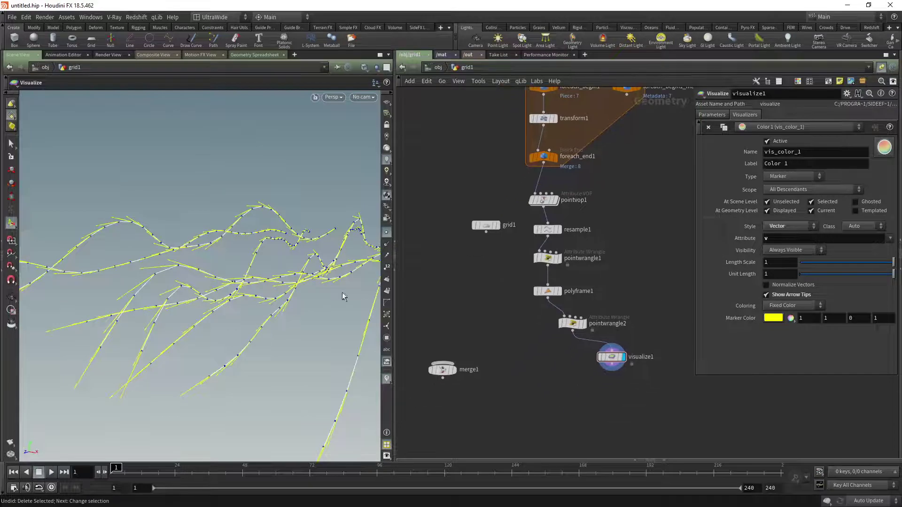
{"action": "right_click_drag", "start_coordinate": [292, 292], "coordinate": [216, 297], "text": "alt"}
{"action": "left_click_drag", "start_coordinate": [216, 297], "coordinate": [264, 321], "text": "alt"}
{"action": "scroll", "coordinate": [538, 344], "scroll_direction": "down", "scroll_amount": 3}
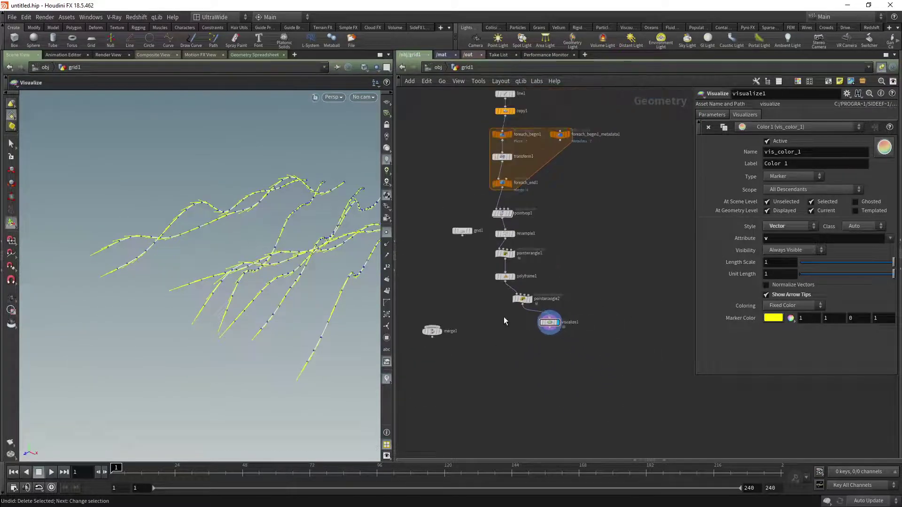
{"action": "left_click_drag", "start_coordinate": [294, 197], "coordinate": [178, 263]}
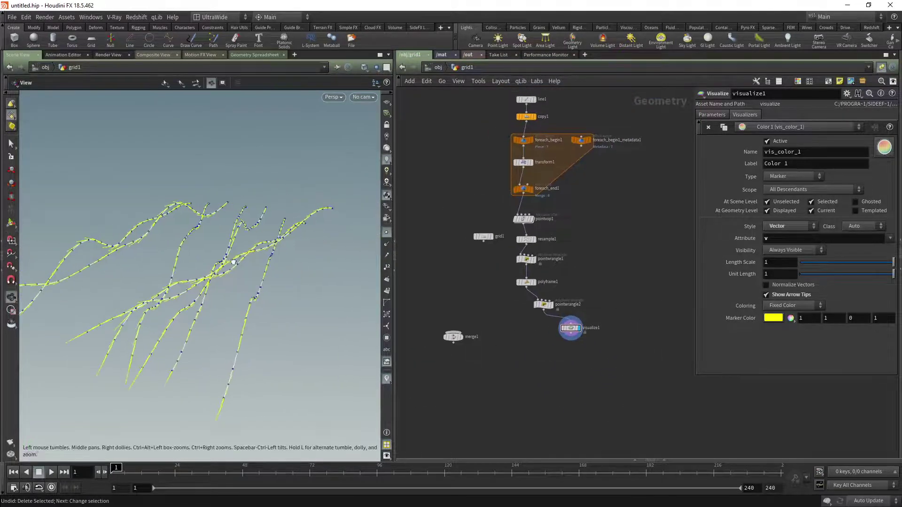
- Delete the unconnected merge1 node
{"action": "middle_click_drag", "start_coordinate": [525, 351], "coordinate": [542, 320]}
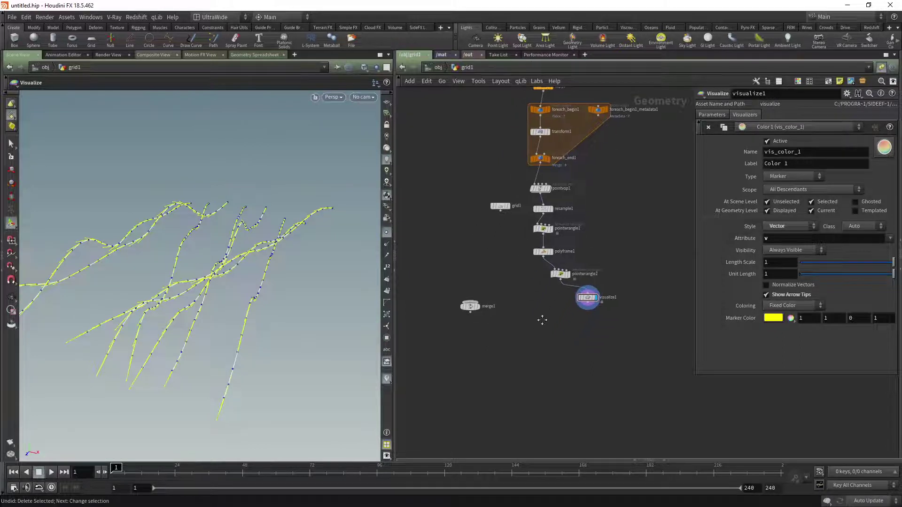
{"action": "middle_click_drag", "start_coordinate": [605, 331], "coordinate": [581, 326]}
{"action": "left_click_drag", "start_coordinate": [478, 342], "coordinate": [435, 285]}
{"action": "key", "text": "Delete"}
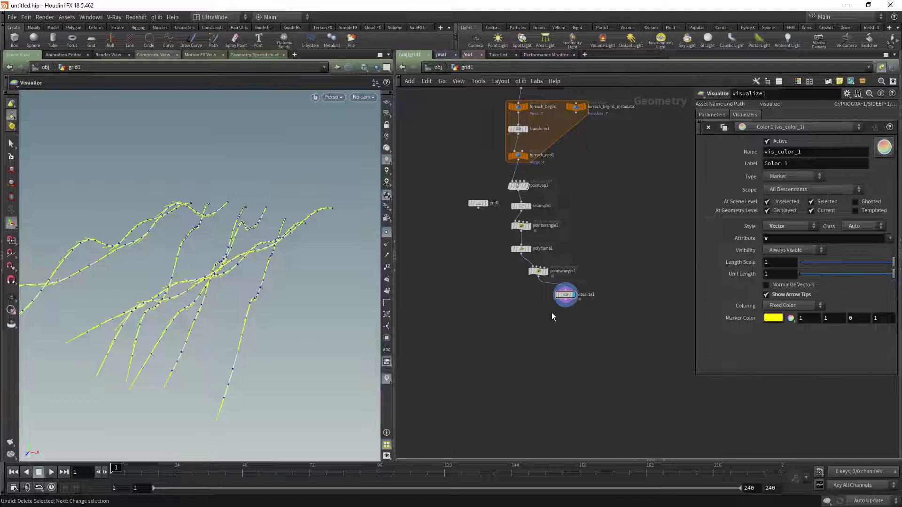
- Add a Box node in the empty network area beside the line chain
{"action": "middle_click_drag", "start_coordinate": [587, 301], "coordinate": [531, 315]}
{"action": "key", "text": "Tab"}
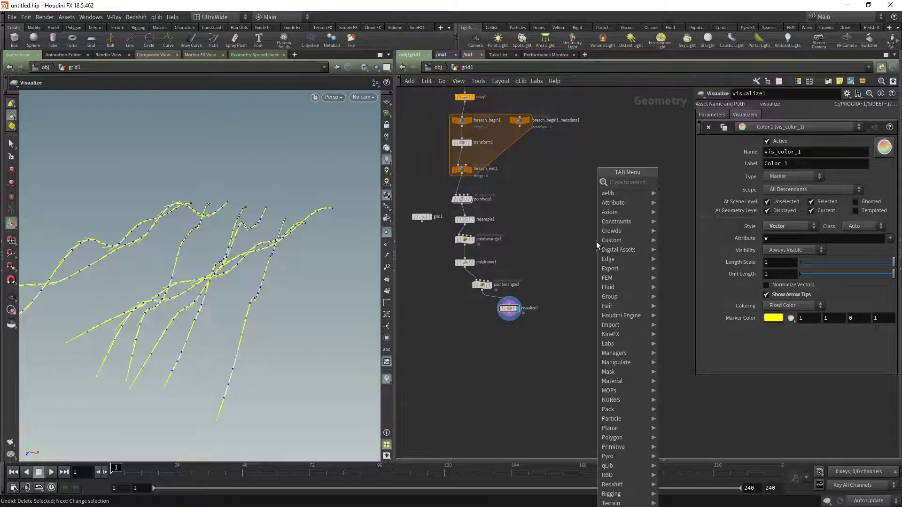
{"action": "key", "text": "Tab"}
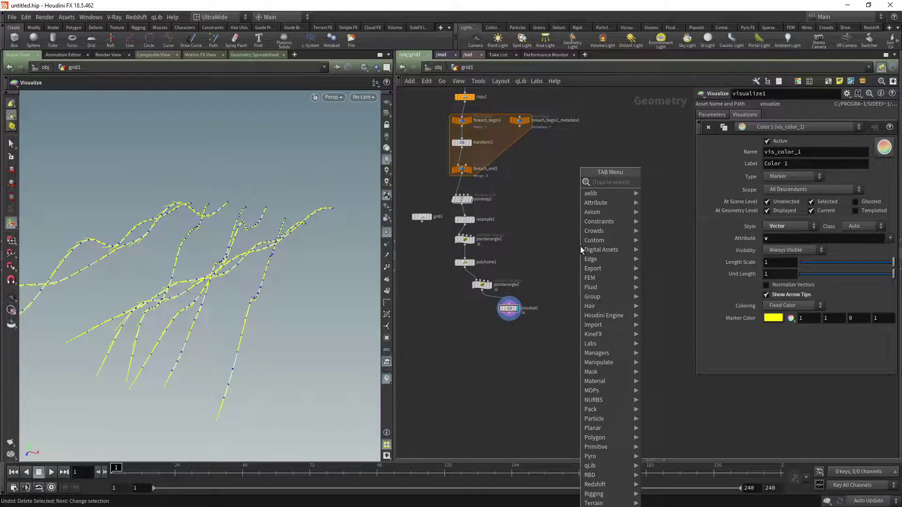
{"action": "mouse_move", "coordinate": [579, 246]}
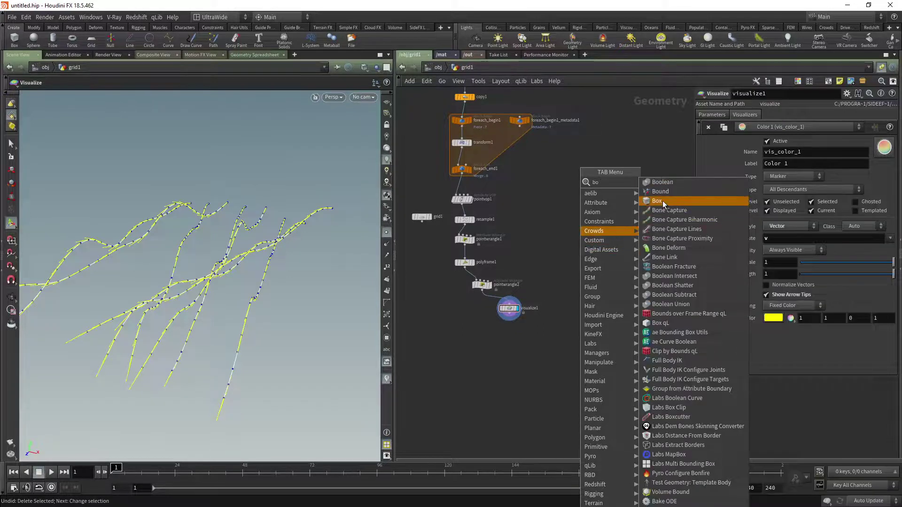
{"action": "left_click", "coordinate": [663, 201]}
{"action": "left_click", "coordinate": [614, 257]}
- In the top view, resize box1 to about 16.65 by 22 in X and Z, centred at about Z 4.19, enclosing the lines
{"action": "key", "text": "Escape"}
{"action": "key", "text": "space+2"}
{"action": "scroll", "coordinate": [193, 262], "scroll_direction": "down", "scroll_amount": 5}
{"action": "key", "text": "Return"}
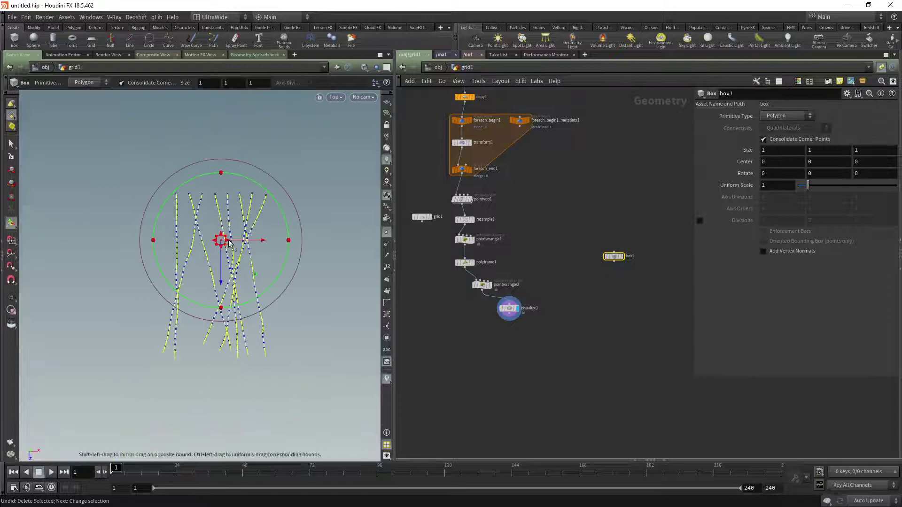
{"action": "left_click_drag", "start_coordinate": [223, 239], "coordinate": [225, 184]}
{"action": "left_click_drag", "start_coordinate": [228, 215], "coordinate": [294, 213], "text": "shift"}
{"action": "left_click_drag", "start_coordinate": [223, 250], "coordinate": [238, 375]}
{"action": "key", "text": "Escape"}
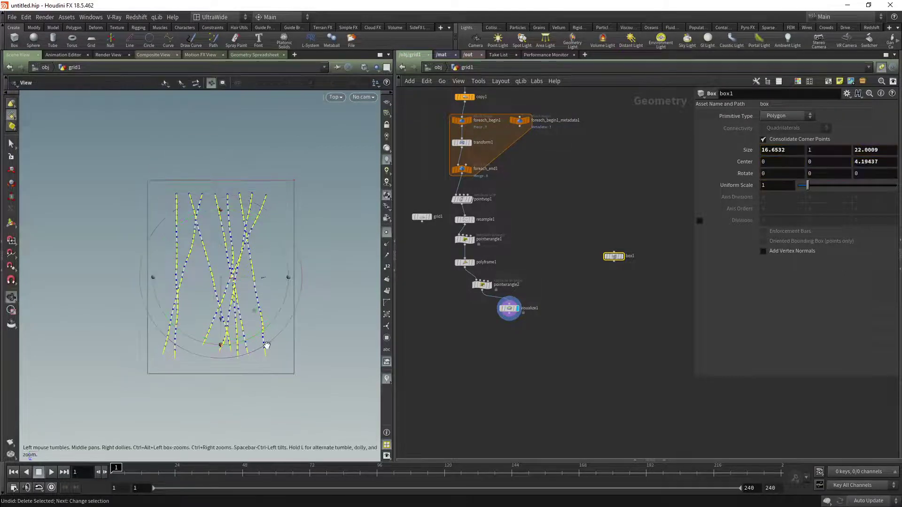
- In a side-on view, set the box height to about 6.17 centred at about Y 1.1, and return to the perspective view
{"action": "key", "text": "space+4"}
{"action": "key", "text": "Return"}
{"action": "left_click_drag", "start_coordinate": [202, 285], "coordinate": [212, 227]}
{"action": "left_click_drag", "start_coordinate": [201, 299], "coordinate": [221, 329]}
{"action": "key", "text": "space+1"}
{"action": "key", "text": "Return"}
- Add a Volume node below box1, fed by the box, and display it
{"action": "key", "text": "Tab"}
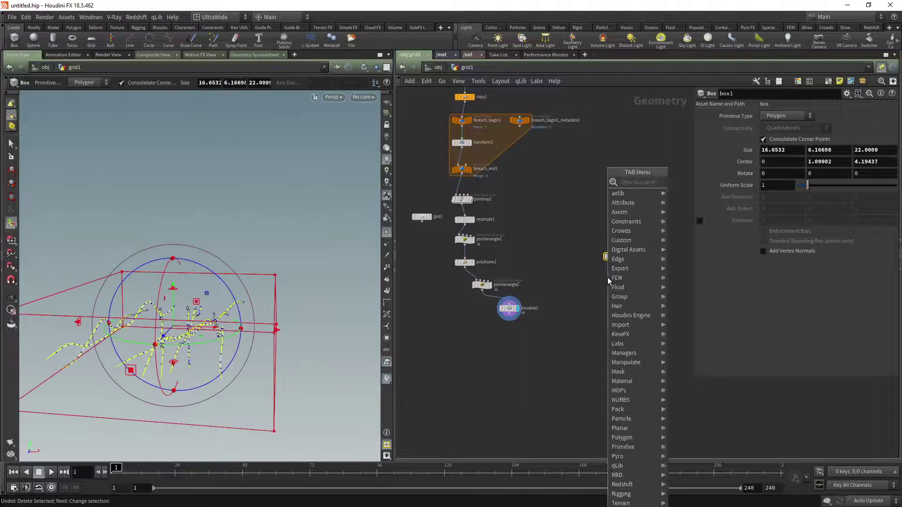
{"action": "type", "text": "vol"}
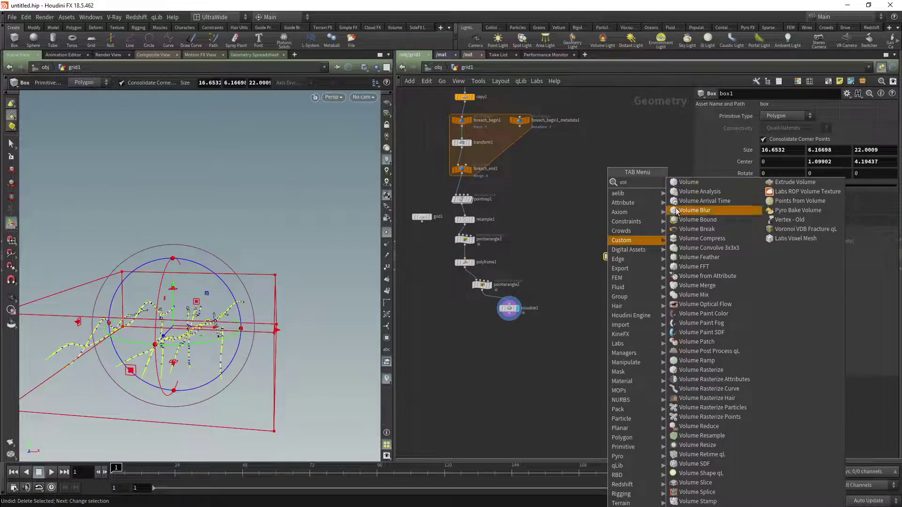
{"action": "left_click", "coordinate": [689, 182]}
{"action": "left_click", "coordinate": [623, 279]}
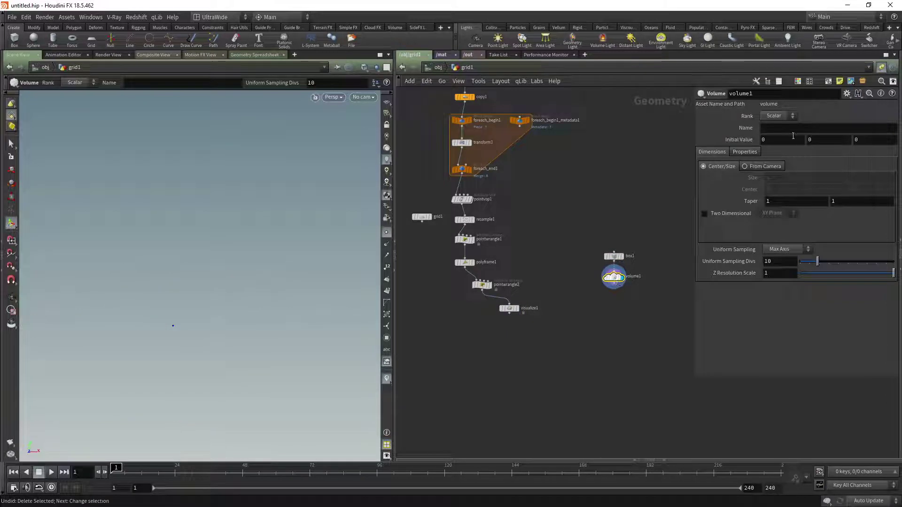
- Name the volume1 field vel and set its rank to Vector
{"action": "left_click", "coordinate": [781, 128]}
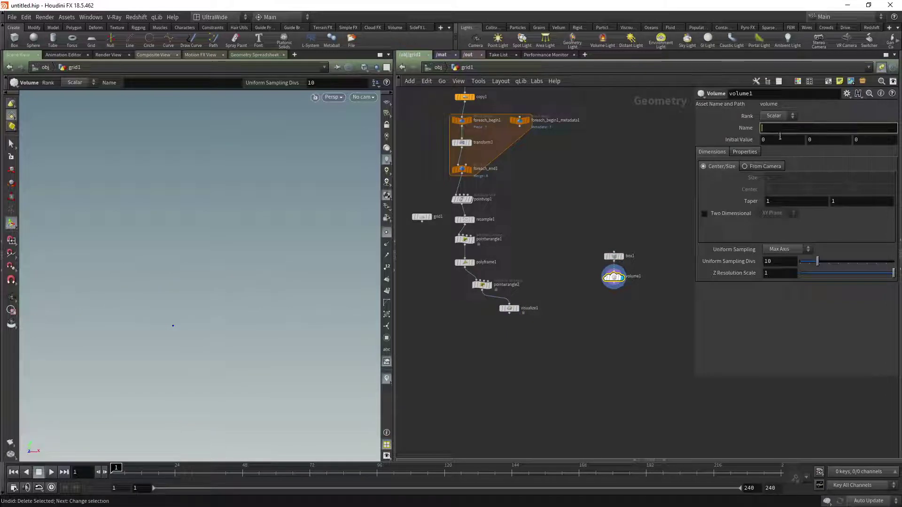
{"action": "type", "text": "ve"}
{"action": "left_click", "coordinate": [777, 115]}
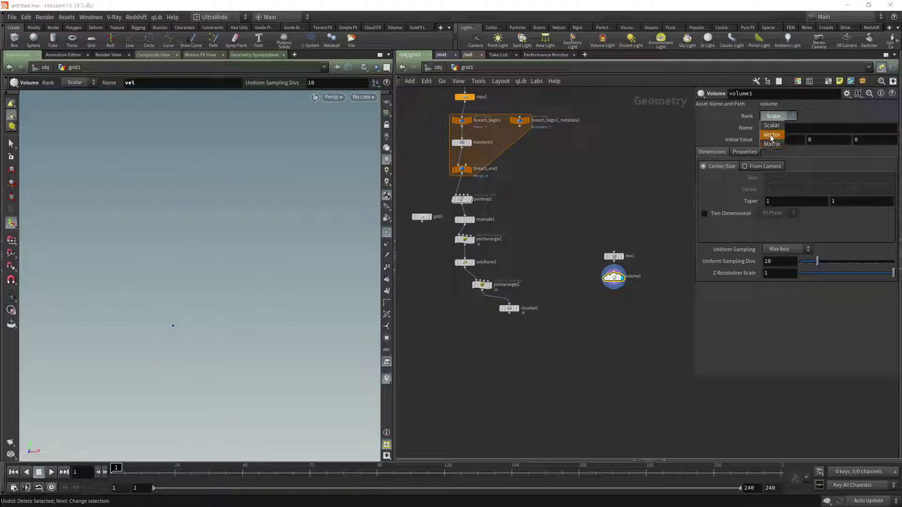
{"action": "left_click", "coordinate": [773, 134]}
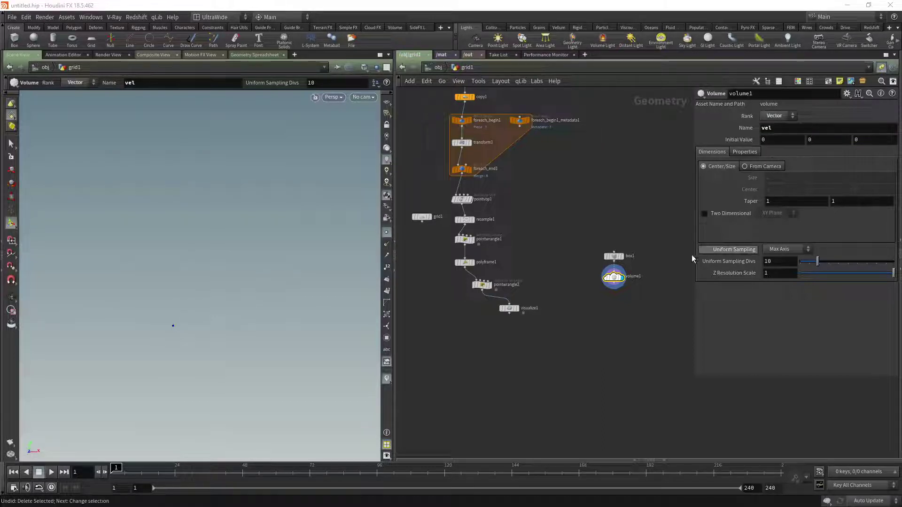
{"action": "key", "text": "Escape"}
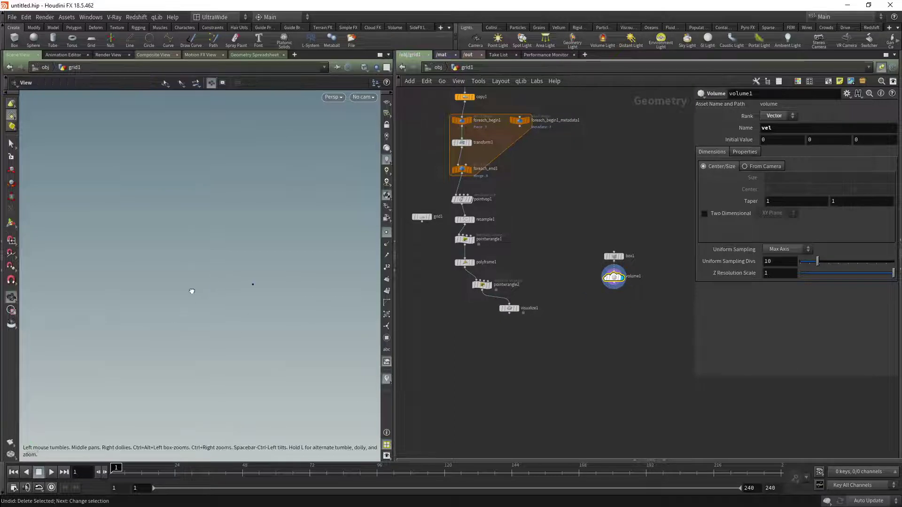
- Show the reference grid in the viewport
{"action": "left_click", "coordinate": [387, 102]}
{"action": "left_click_drag", "start_coordinate": [261, 227], "coordinate": [250, 312], "text": "alt"}
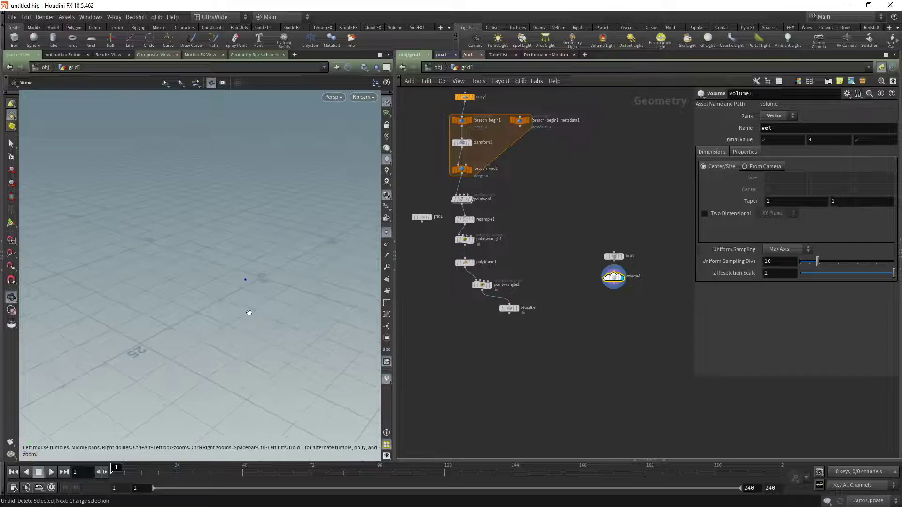
{"action": "scroll", "coordinate": [601, 311], "scroll_direction": "up", "scroll_amount": 4}
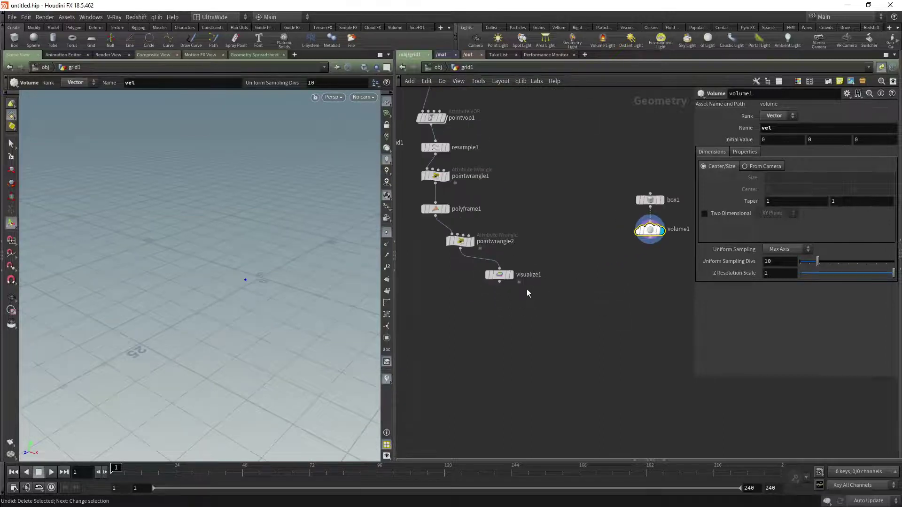
{"action": "mouse_move", "coordinate": [628, 263]}
{"action": "left_mouse_down"}
{"action": "mouse_move", "coordinate": [598, 276]}
{"action": "mouse_move", "coordinate": [629, 272]}
{"action": "left_mouse_up"}
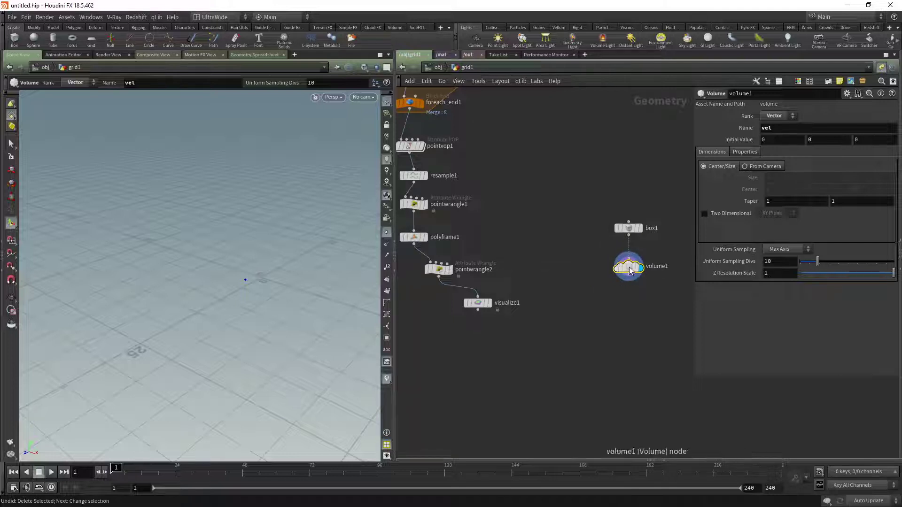
- Move visualize1 further below pointwrangle2 and examine the line velocities up close in the viewport
{"action": "left_click", "coordinate": [478, 304]}
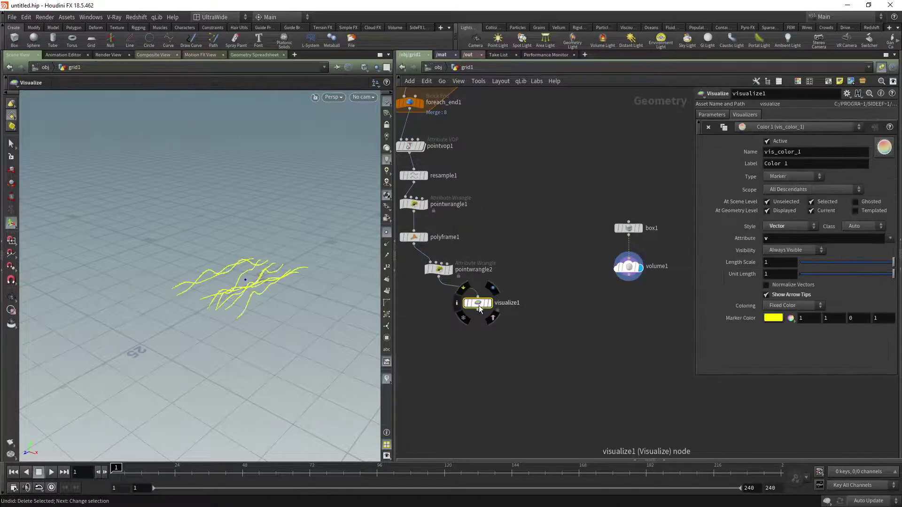
{"action": "left_click_drag", "start_coordinate": [478, 303], "coordinate": [473, 337]}
{"action": "right_click_drag", "start_coordinate": [231, 268], "coordinate": [365, 276]}
{"action": "left_click_drag", "start_coordinate": [364, 275], "coordinate": [245, 300]}
{"action": "right_click_drag", "start_coordinate": [246, 301], "coordinate": [343, 289]}
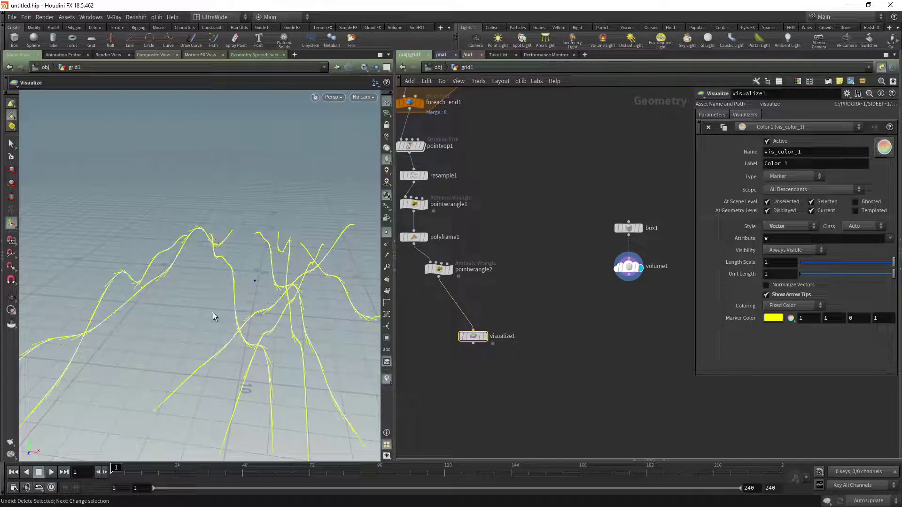
- Set the uniform sampling divisions of volume1 to 44 and check its voxel resolution in the node info
{"action": "left_click", "coordinate": [632, 269]}
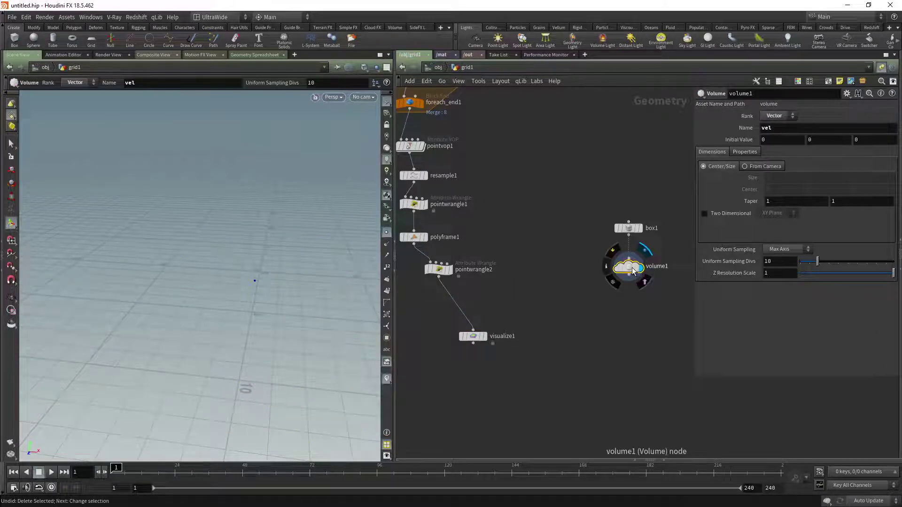
{"action": "left_click_drag", "start_coordinate": [818, 262], "coordinate": [882, 262]}
{"action": "middle_click", "coordinate": [631, 270]}
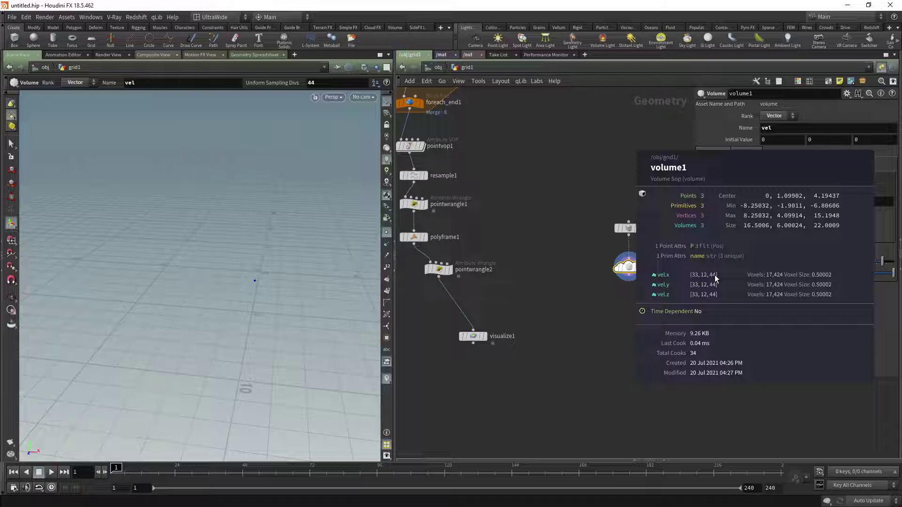
{"action": "middle_click_drag", "start_coordinate": [712, 274], "coordinate": [711, 279]}
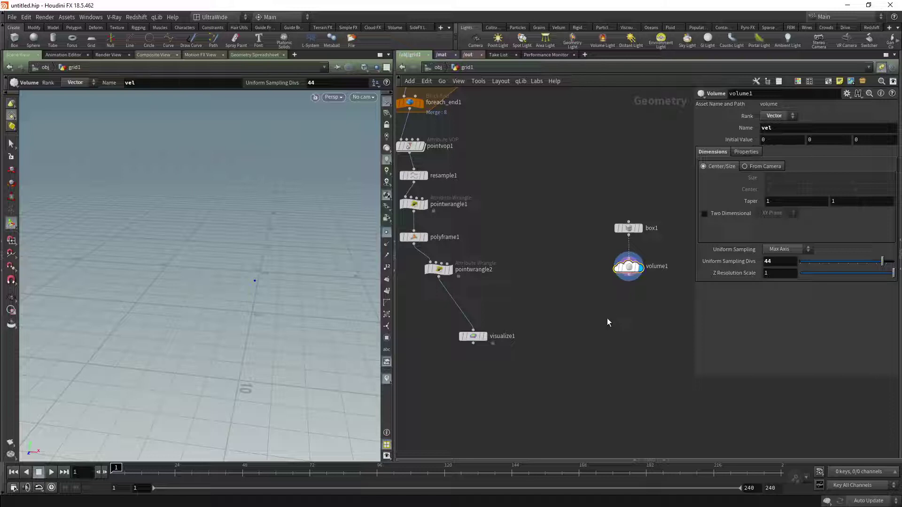
- Examine the node info of volume1 for its velocity component volumes
{"action": "left_click_drag", "start_coordinate": [300, 266], "coordinate": [276, 264], "text": "alt"}
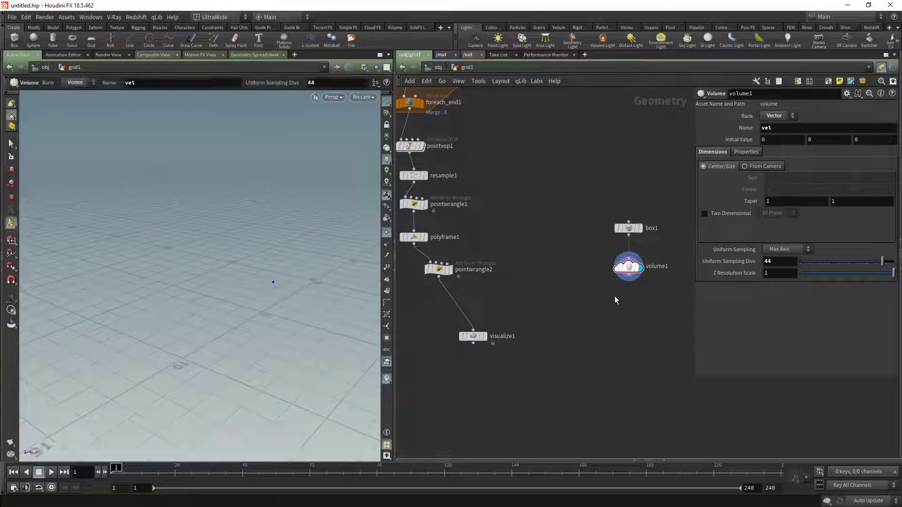
{"action": "left_click", "coordinate": [630, 269]}
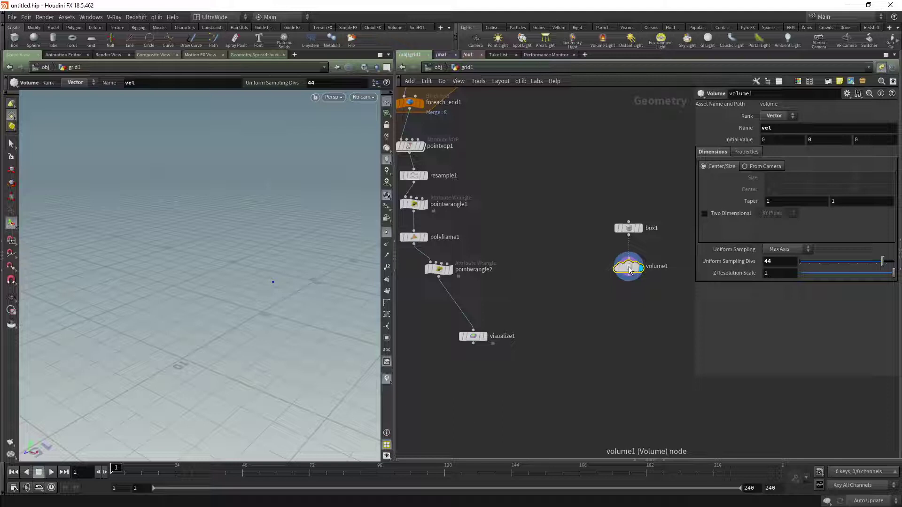
{"action": "middle_click_drag", "start_coordinate": [632, 325], "coordinate": [609, 308]}
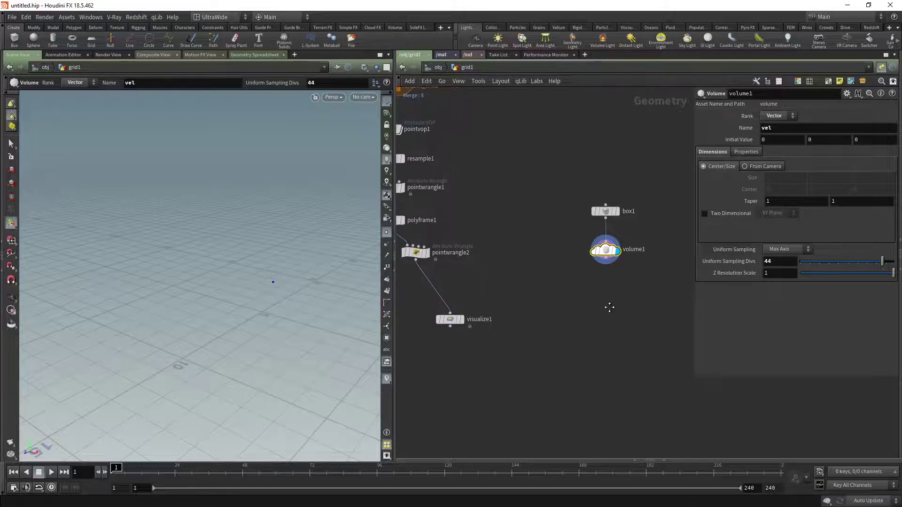
{"action": "middle_click", "coordinate": [606, 251]}
{"action": "middle_click_drag", "start_coordinate": [606, 247], "coordinate": [675, 251]}
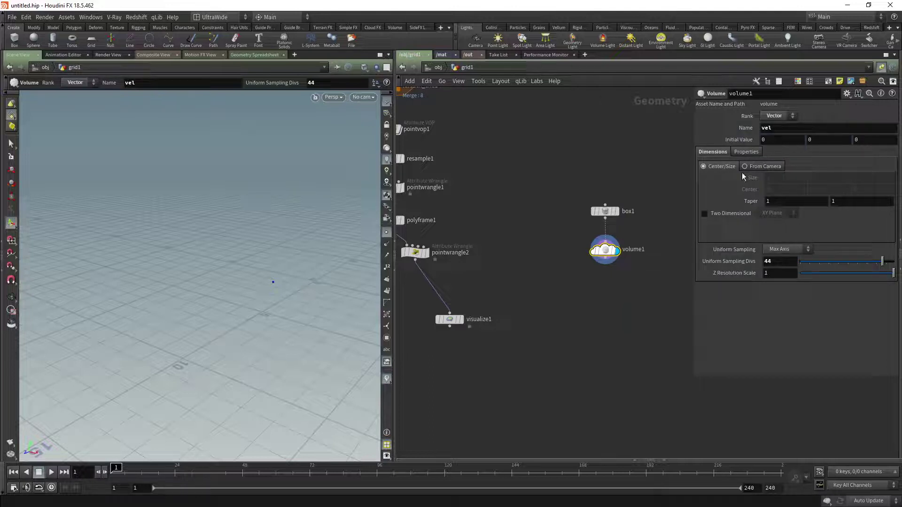
{"action": "middle_click", "coordinate": [605, 253]}
- Add a Volume VOP node below volume1
{"action": "mouse_move", "coordinate": [584, 327]}
{"action": "middle_mouse_down"}
{"action": "mouse_move", "coordinate": [575, 330]}
{"action": "mouse_move", "coordinate": [585, 314]}
{"action": "middle_mouse_up"}
{"action": "key", "text": "Tab"}
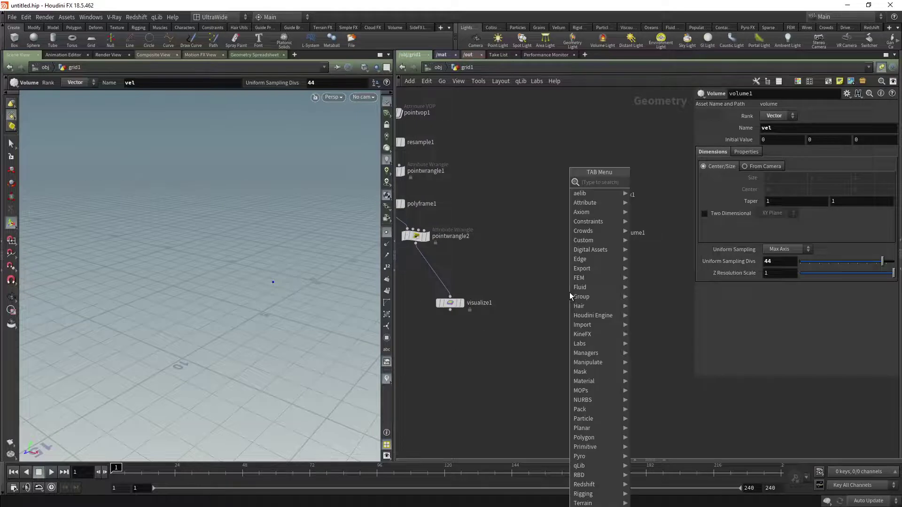
{"action": "type", "text": "v"}
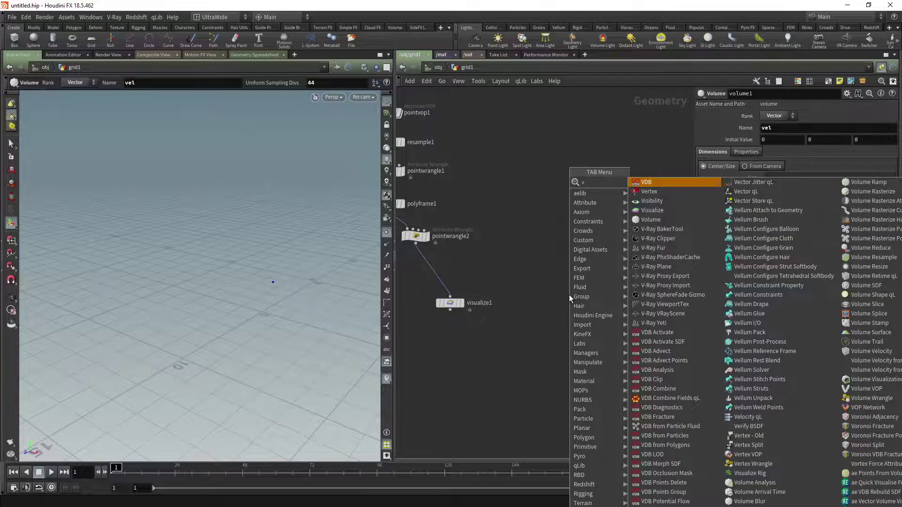
{"action": "type", "text": "o"}
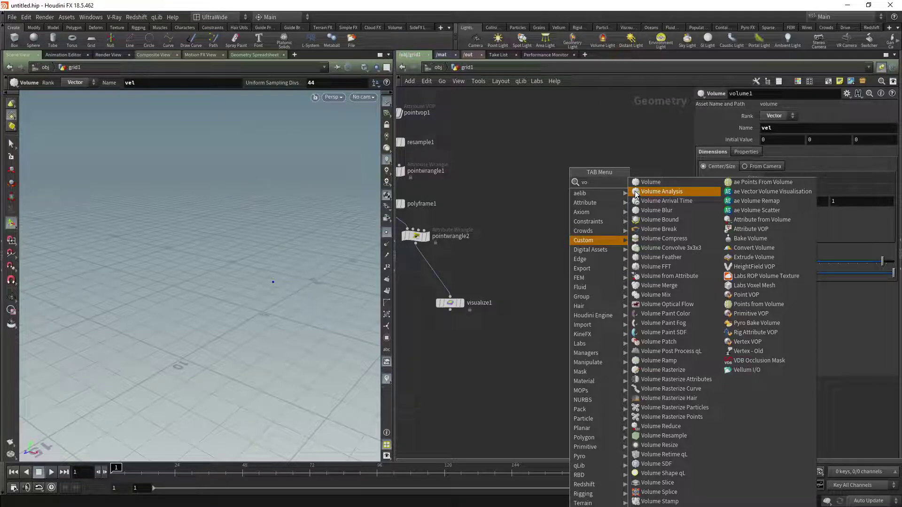
{"action": "type", "text": "v"}
{"action": "type", "text": "p"}
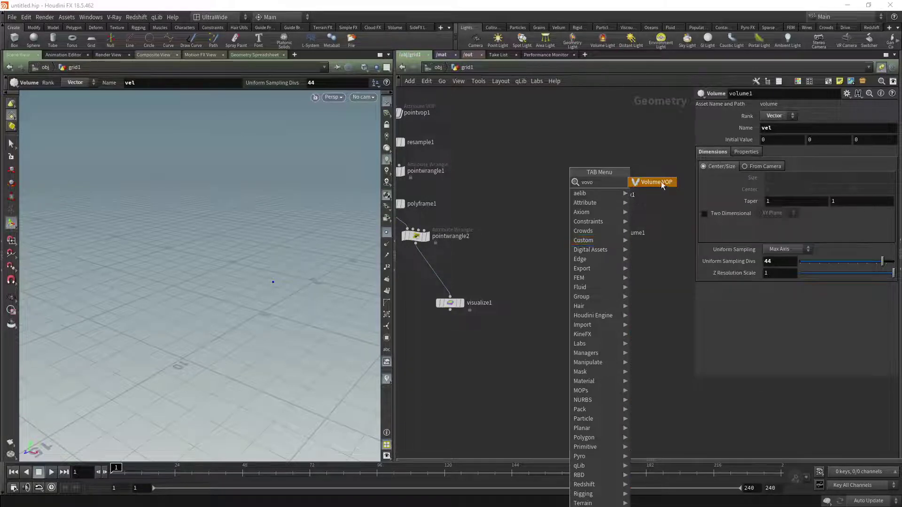
{"action": "key", "text": "Return"}
{"action": "left_click", "coordinate": [599, 292]}
- Connect the output of volume1 to the first input of volumevop1, cutting and remaking the wire once
{"action": "left_click_drag", "start_coordinate": [580, 172], "coordinate": [586, 246]}
{"action": "left_click", "coordinate": [586, 250]}
{"action": "left_click", "coordinate": [591, 285]}
{"action": "left_click", "coordinate": [616, 271]}
{"action": "key", "text": "y"}
{"action": "left_click_drag", "start_coordinate": [615, 271], "coordinate": [597, 292]}
{"action": "left_click", "coordinate": [586, 251]}
{"action": "left_click", "coordinate": [591, 284]}
- Move box1, volume1 and volumevop1 together closer to the line chain
{"action": "left_click_drag", "start_coordinate": [571, 191], "coordinate": [618, 312]}
{"action": "middle_click_drag", "start_coordinate": [618, 313], "coordinate": [644, 309]}
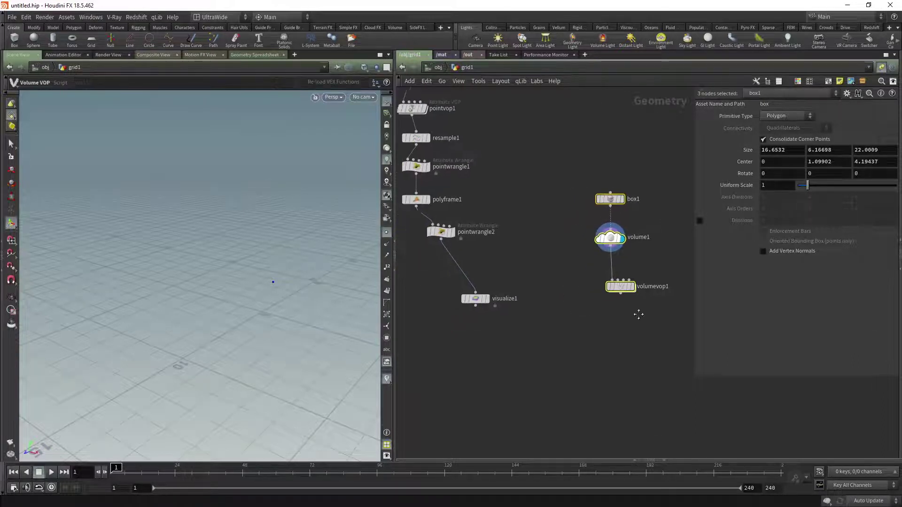
{"action": "left_click_drag", "start_coordinate": [624, 288], "coordinate": [549, 292]}
{"action": "left_click", "coordinate": [566, 322]}
- Add an unconnected Point VOP node beside volumevop1
{"action": "mouse_move", "coordinate": [554, 288]}
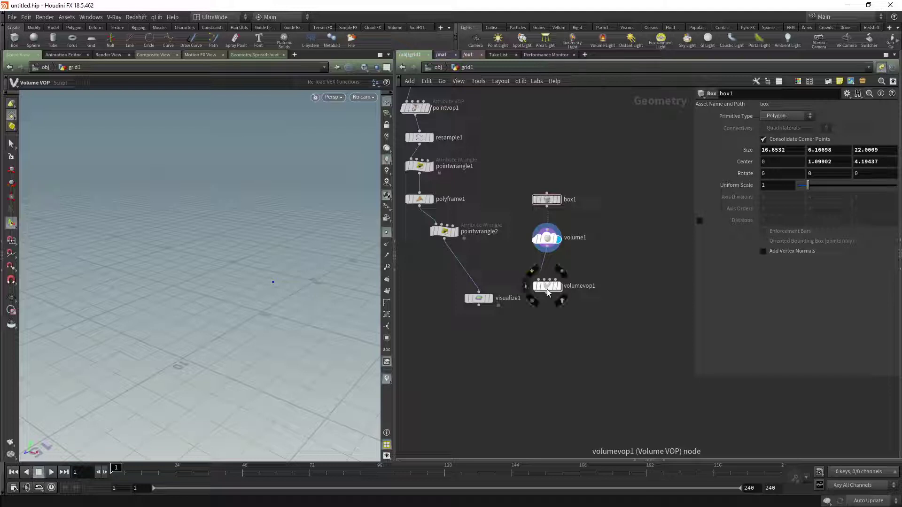
{"action": "middle_click_drag", "start_coordinate": [614, 271], "coordinate": [565, 288]}
{"action": "key", "text": "Tab"}
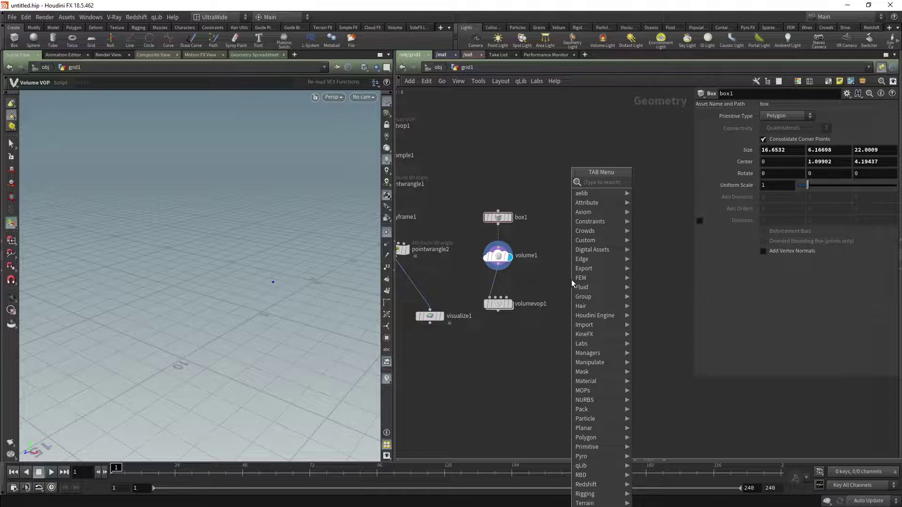
{"action": "type", "text": "pvop"}
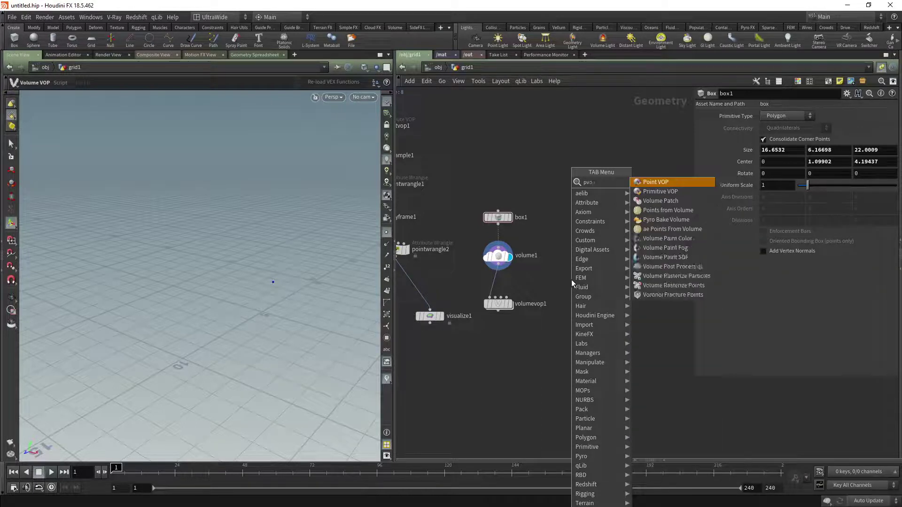
{"action": "left_click", "coordinate": [652, 184]}
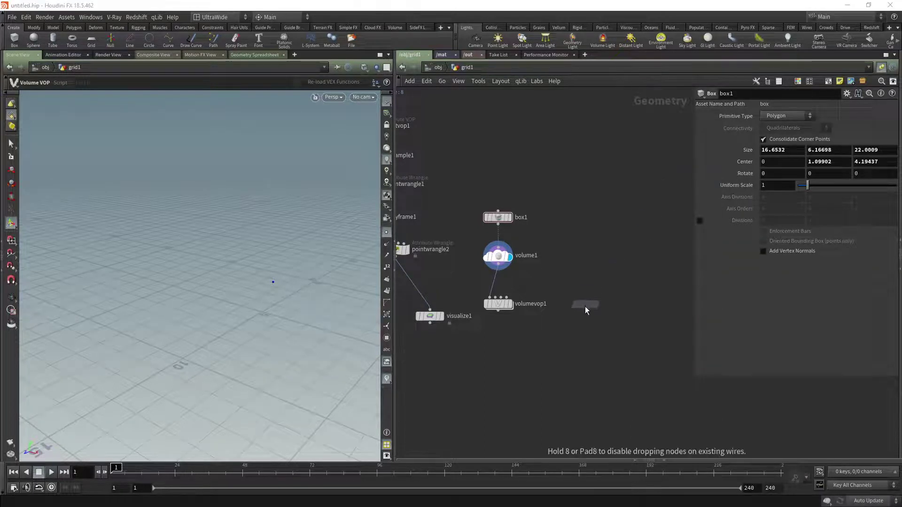
{"action": "left_click", "coordinate": [585, 307]}
- Inside volumevop1, place the output node level with the density wire beside the globals node, and return to the grid1 network
{"action": "double_click", "coordinate": [497, 304]}
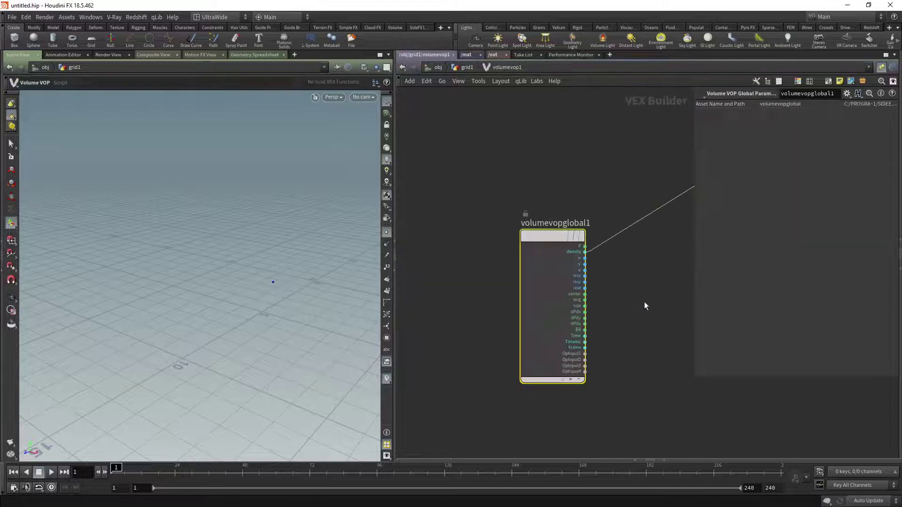
{"action": "middle_click_drag", "start_coordinate": [644, 302], "coordinate": [522, 303]}
{"action": "scroll", "coordinate": [523, 303], "scroll_direction": "down", "scroll_amount": 3}
{"action": "left_click_drag", "start_coordinate": [576, 210], "coordinate": [558, 262]}
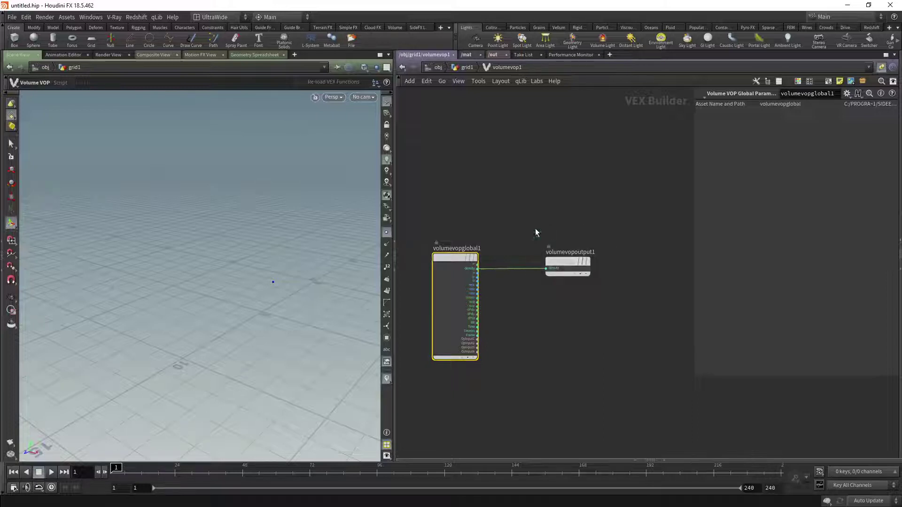
{"action": "left_click", "coordinate": [467, 67]}
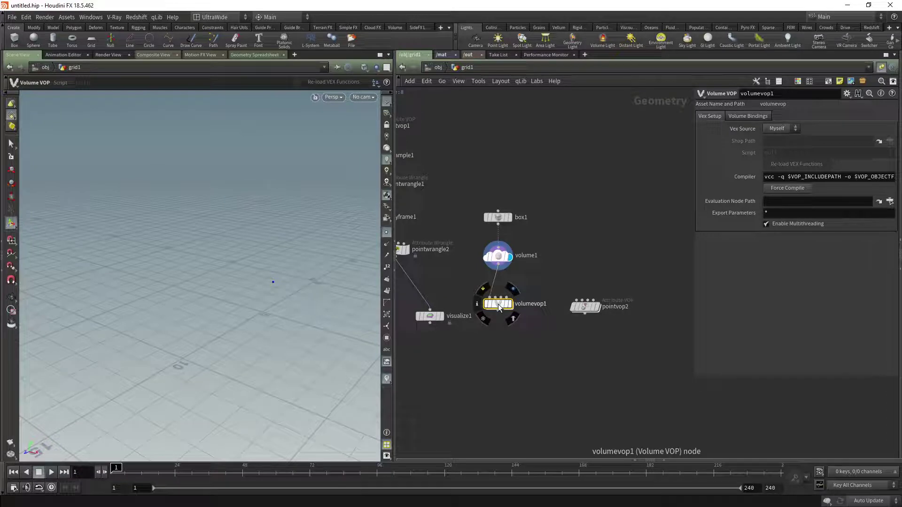
- Examine the global parameters inside pointvop2 and return to the grid1 network
{"action": "double_click", "coordinate": [586, 307]}
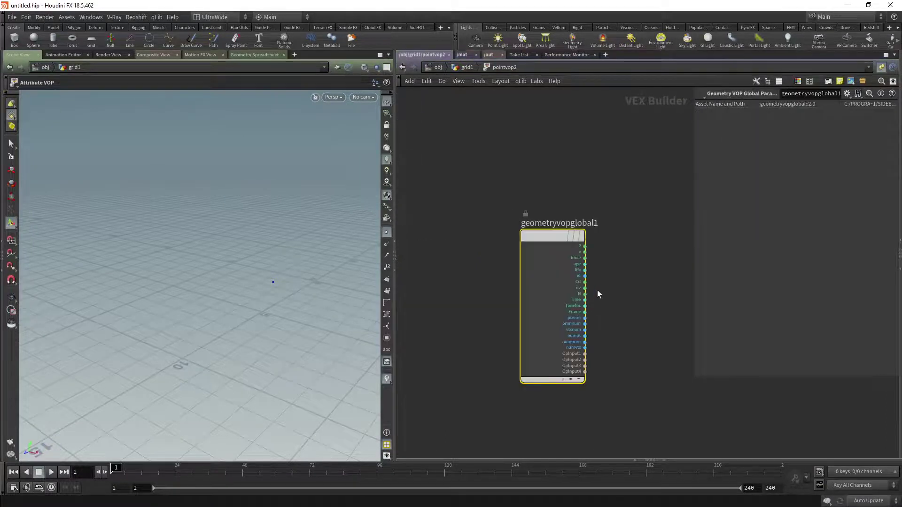
{"action": "middle_click_drag", "start_coordinate": [597, 290], "coordinate": [540, 256]}
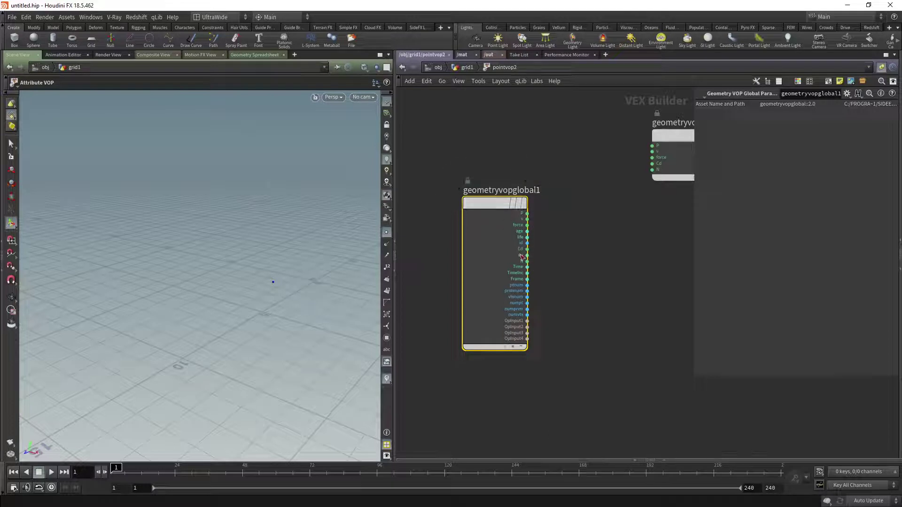
{"action": "scroll", "coordinate": [525, 260], "scroll_direction": "up", "scroll_amount": 3}
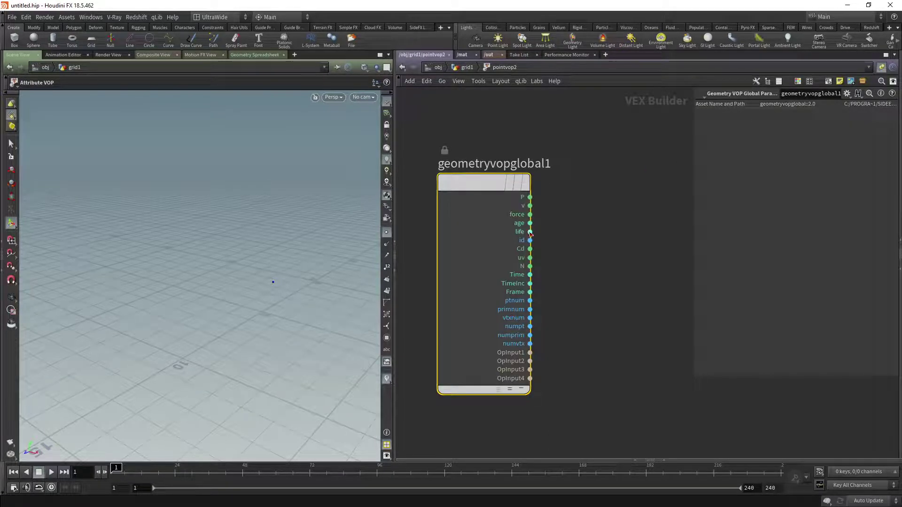
{"action": "left_click", "coordinate": [459, 69]}
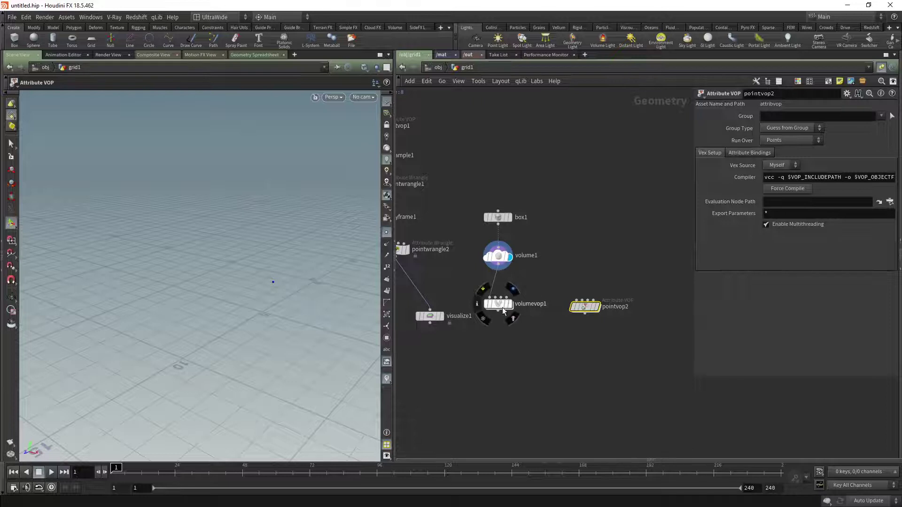
- Compare the global parameters inside volumevop1, check its node info, and reopen its VEX network
{"action": "double_click", "coordinate": [498, 304]}
{"action": "scroll", "coordinate": [534, 241], "scroll_direction": "up", "scroll_amount": 4}
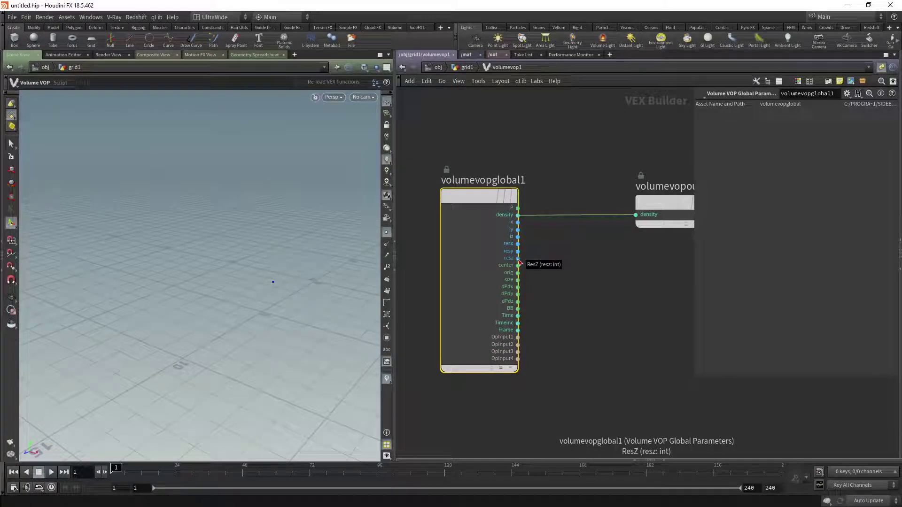
{"action": "left_click", "coordinate": [467, 67]}
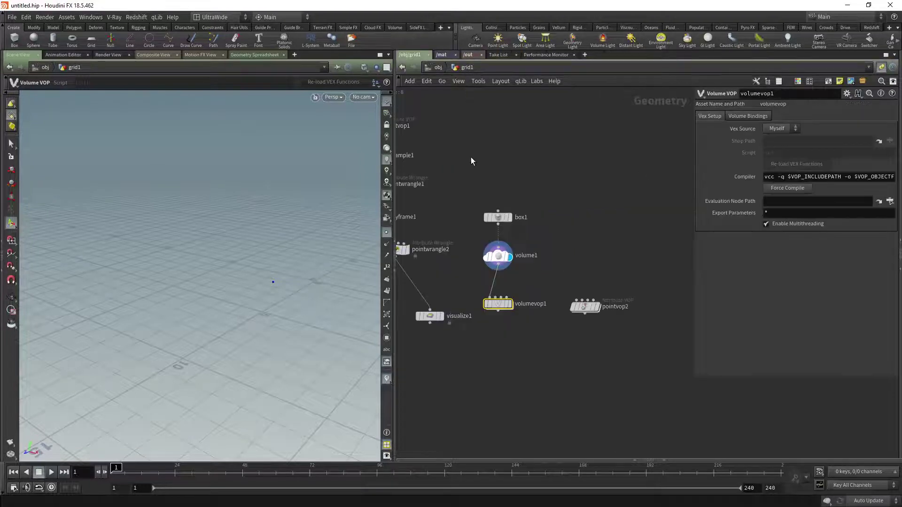
{"action": "middle_click", "coordinate": [495, 304]}
{"action": "double_click", "coordinate": [498, 306]}
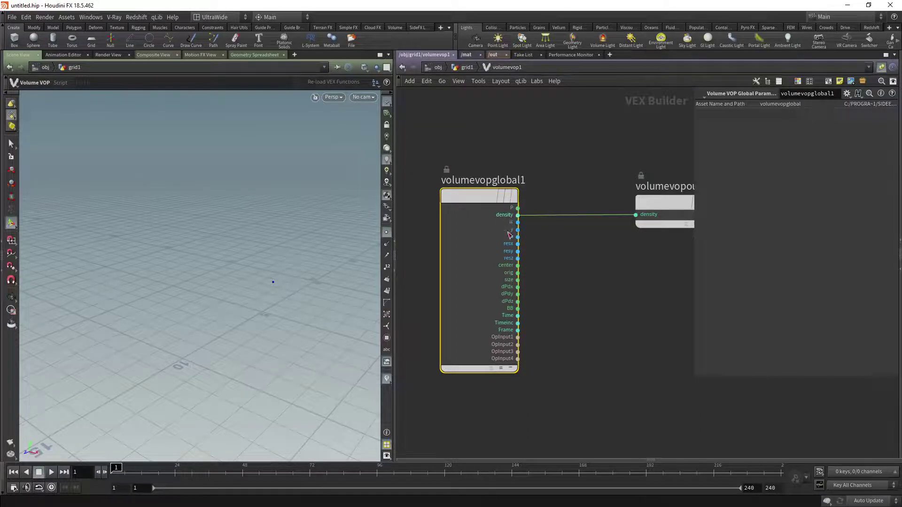
- Examine the global parameters inside pointvop2 against those of volumevop1, and return to the grid1 network
{"action": "left_click", "coordinate": [467, 68]}
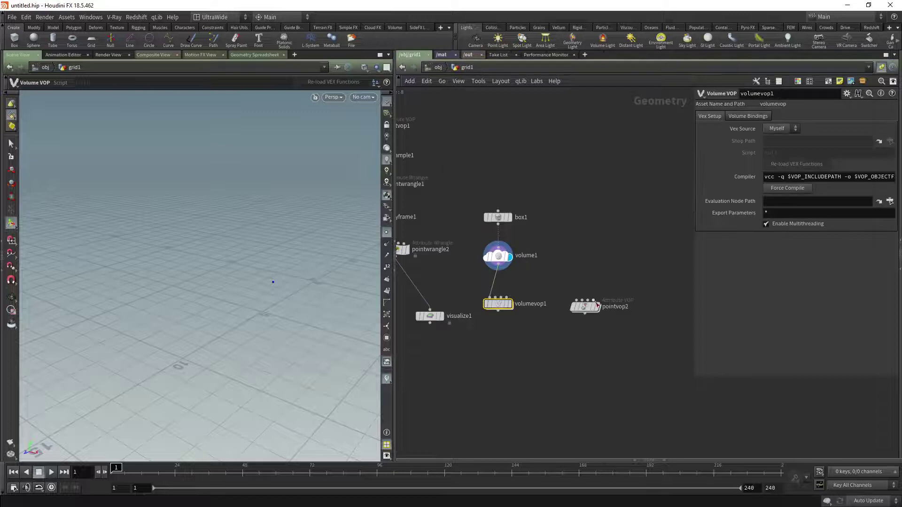
{"action": "double_click", "coordinate": [586, 307]}
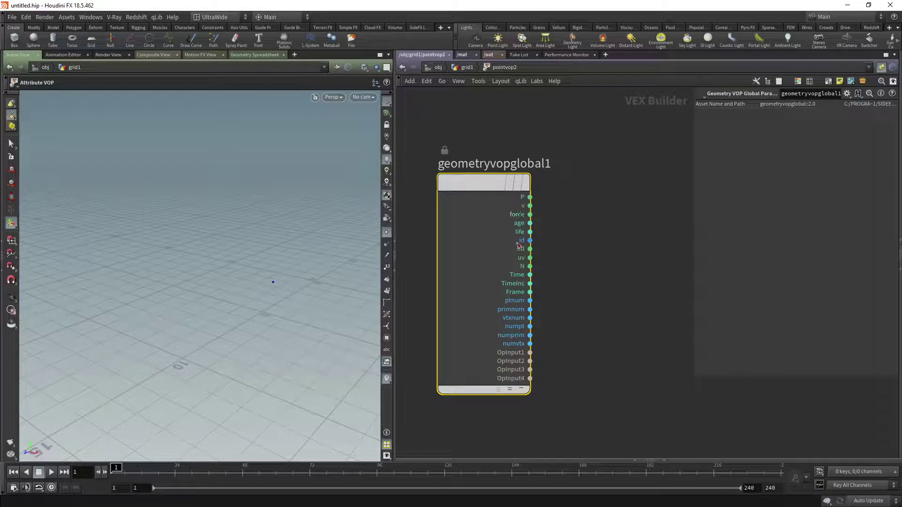
{"action": "left_click", "coordinate": [466, 68]}
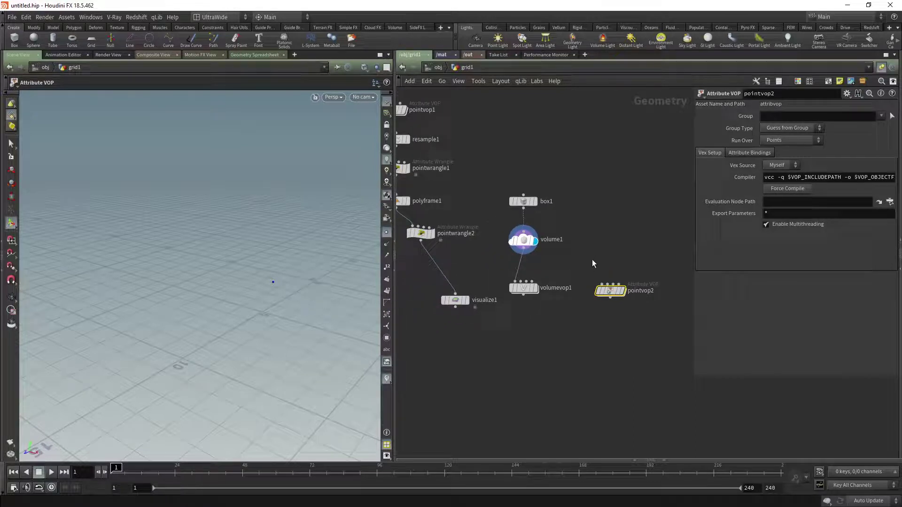
- Delete the unconnected pointvop2 node from the grid1 network
{"action": "left_click_drag", "start_coordinate": [609, 290], "coordinate": [599, 287]}
{"action": "left_click", "coordinate": [601, 272]}
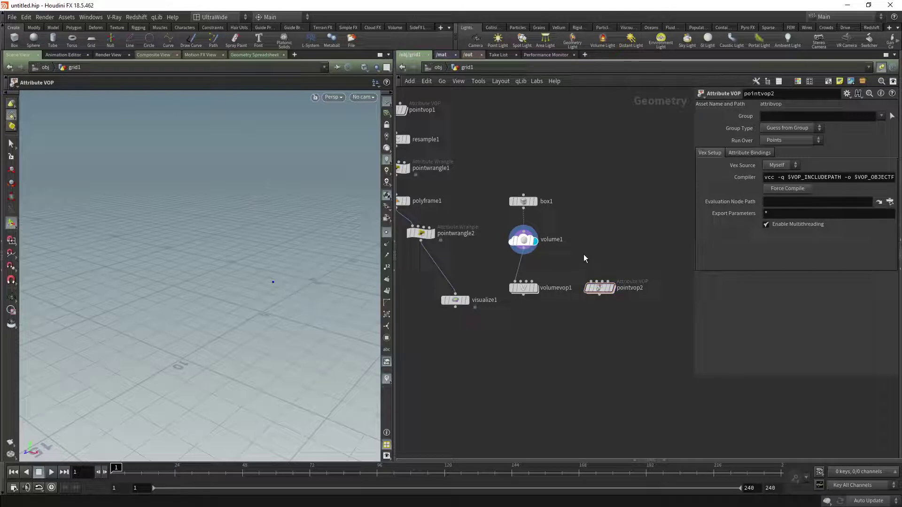
{"action": "left_click", "coordinate": [601, 287]}
{"action": "key", "text": "Delete"}
- Move the box1, volume1 and volumevop1 chain to the other side of the line-building chain, below grid1
{"action": "left_click", "coordinate": [528, 289]}
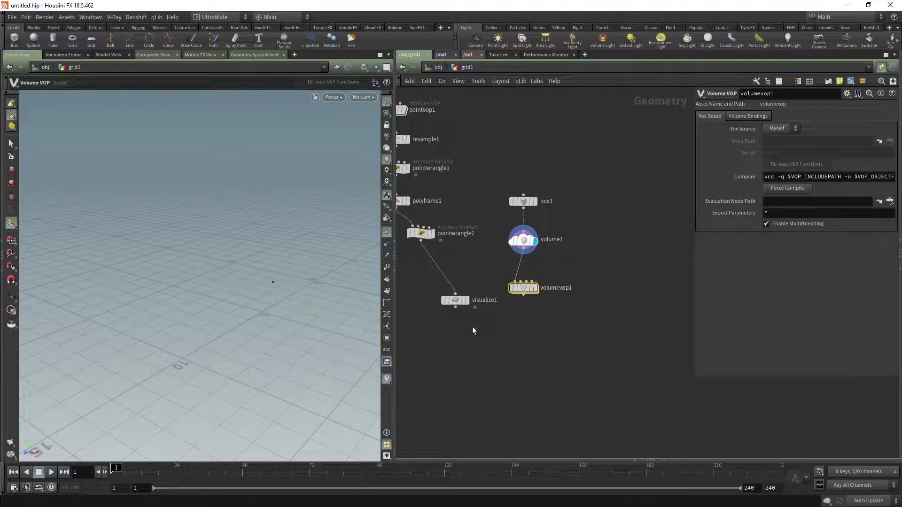
{"action": "middle_click_drag", "start_coordinate": [437, 264], "coordinate": [511, 289]}
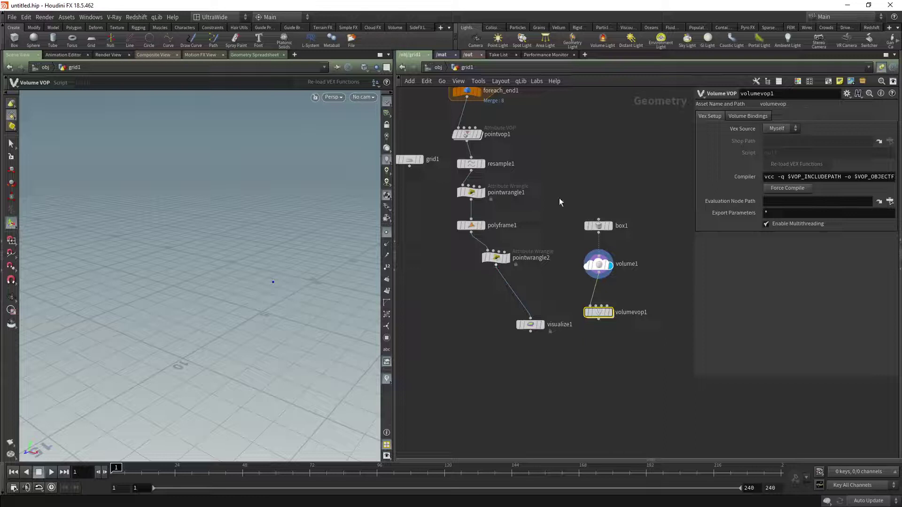
{"action": "left_click_drag", "start_coordinate": [559, 198], "coordinate": [639, 307]}
{"action": "scroll", "coordinate": [630, 351], "scroll_direction": "down", "scroll_amount": 3}
{"action": "left_click_drag", "start_coordinate": [640, 358], "coordinate": [603, 239]}
{"action": "left_click_drag", "start_coordinate": [606, 296], "coordinate": [465, 297]}
{"action": "left_click", "coordinate": [495, 308]}
{"action": "scroll", "coordinate": [496, 308], "scroll_direction": "up", "scroll_amount": 2}
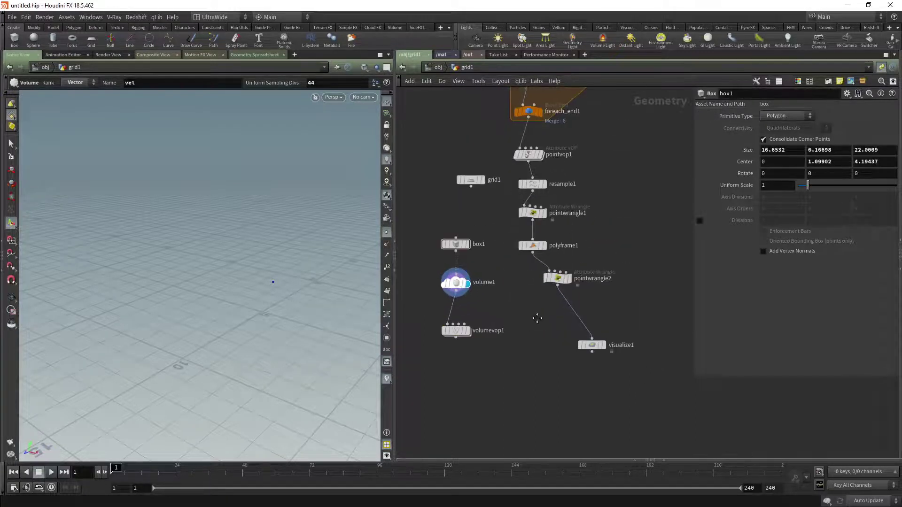
- Place pointwrangle2 directly beneath polyframe1, display its result and inspect its node info
{"action": "middle_click_drag", "start_coordinate": [538, 318], "coordinate": [603, 298]}
{"action": "left_click_drag", "start_coordinate": [635, 259], "coordinate": [614, 263]}
{"action": "left_click", "coordinate": [614, 263]}
{"action": "middle_click", "coordinate": [603, 262]}
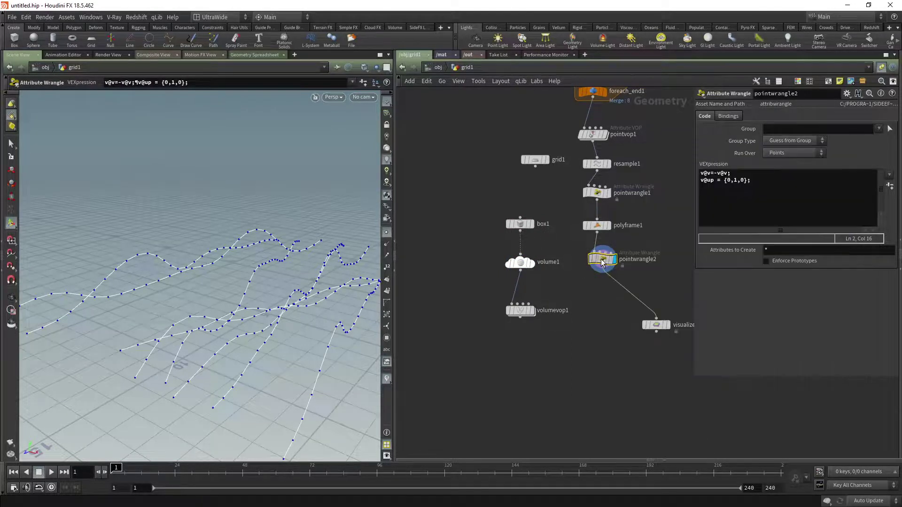
- Wire pointwrangle2's output into the second input of volumevop1 and display volumevop1
{"action": "left_click", "coordinate": [603, 271]}
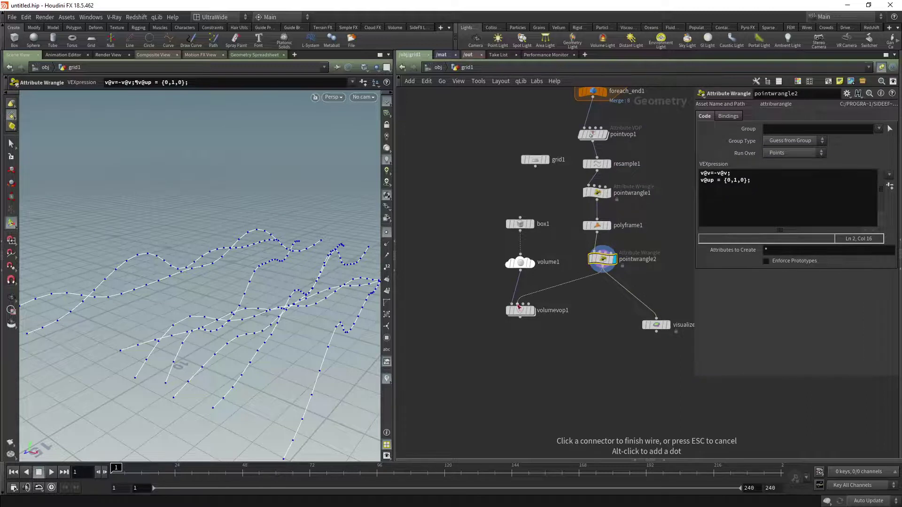
{"action": "left_click", "coordinate": [538, 317]}
{"action": "left_click", "coordinate": [536, 295]}
{"action": "left_click", "coordinate": [518, 310]}
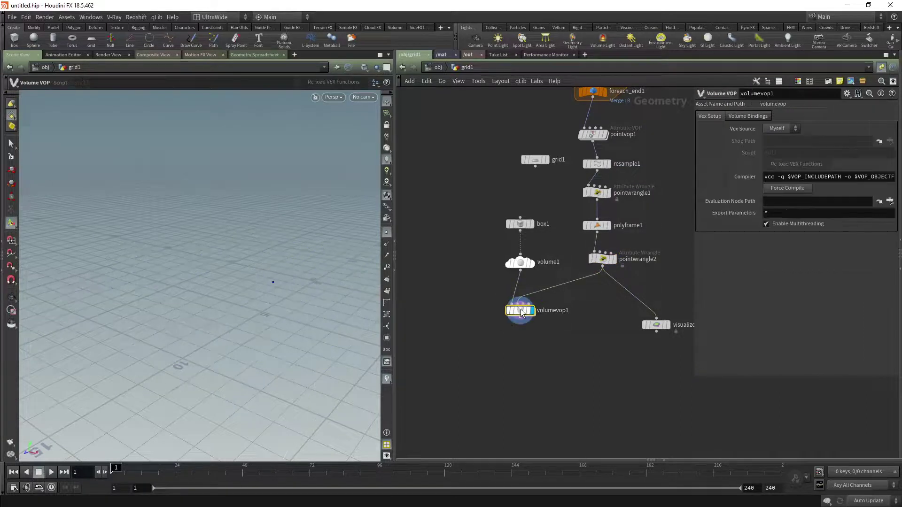
- Open volumevop1's VEX network, narrow the parameter area to uncover the output node, and shift that node slightly away from the globals node
{"action": "double_click", "coordinate": [519, 310]}
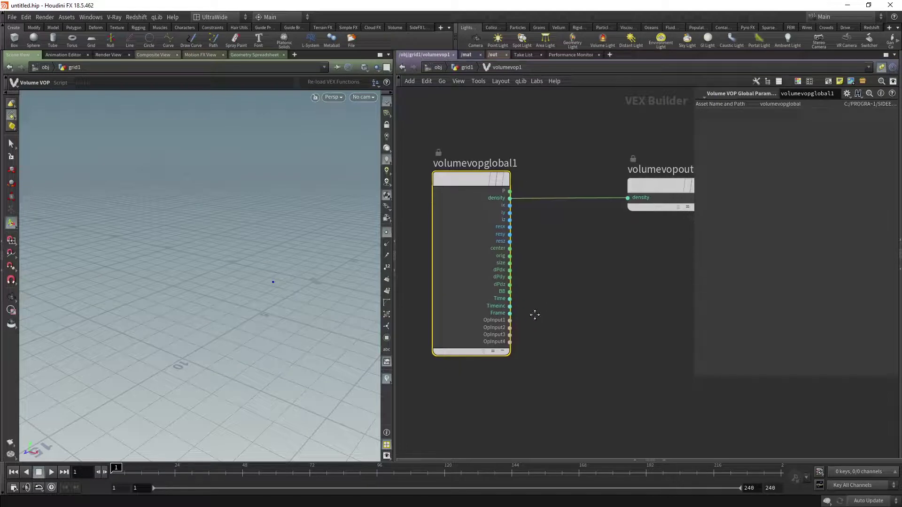
{"action": "left_click", "coordinate": [693, 374]}
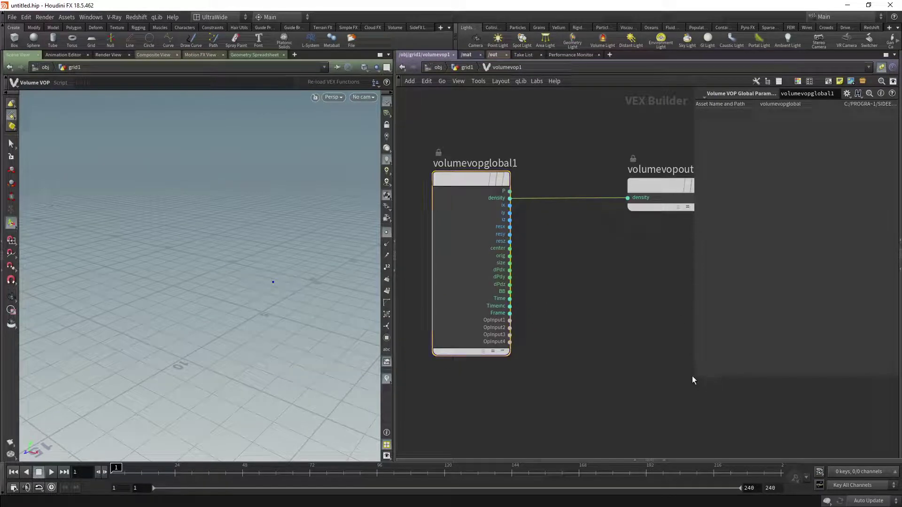
{"action": "left_click_drag", "start_coordinate": [694, 374], "coordinate": [765, 360]}
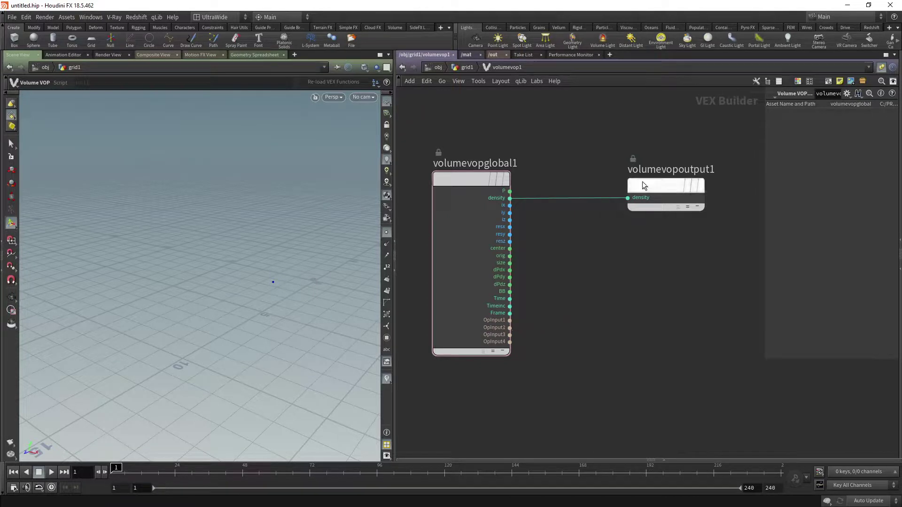
{"action": "mouse_move", "coordinate": [658, 187]}
{"action": "left_mouse_down"}
{"action": "mouse_move", "coordinate": [688, 185]}
{"action": "mouse_move", "coordinate": [667, 187]}
{"action": "left_mouse_up"}
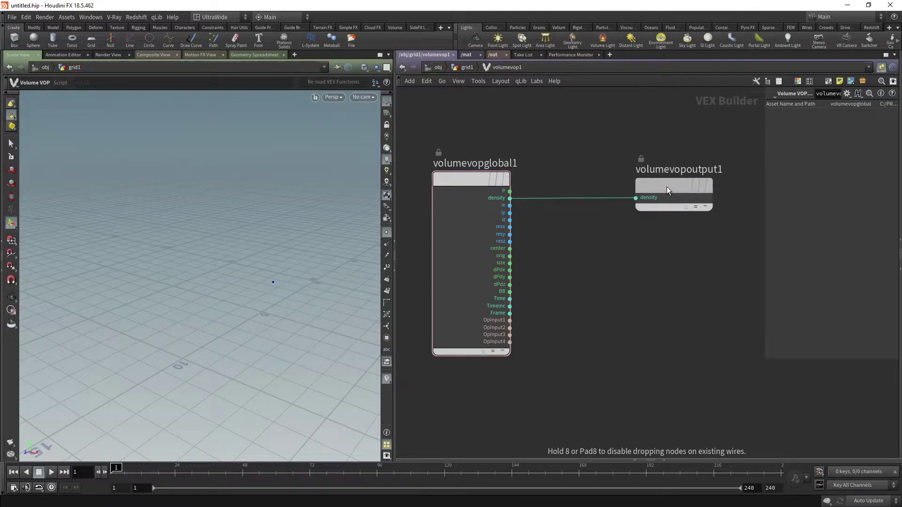
{"action": "scroll", "coordinate": [619, 296], "scroll_direction": "down", "scroll_amount": 3}
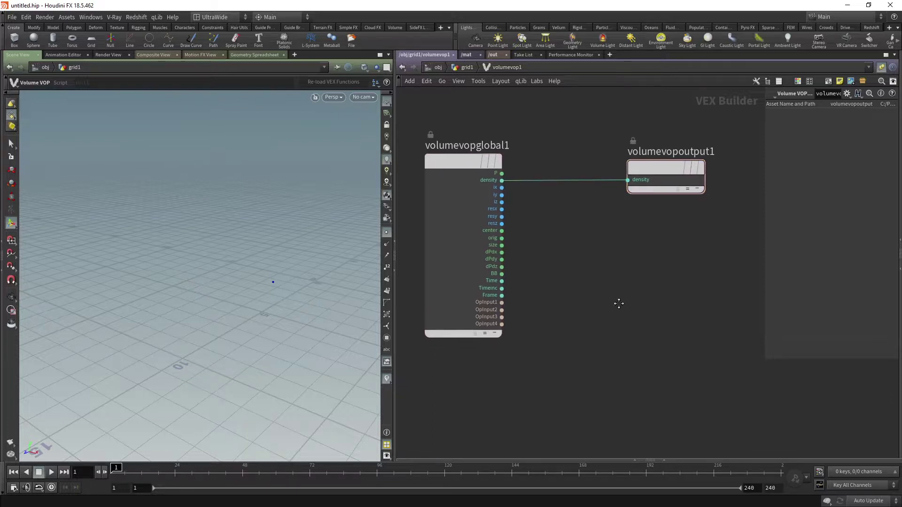